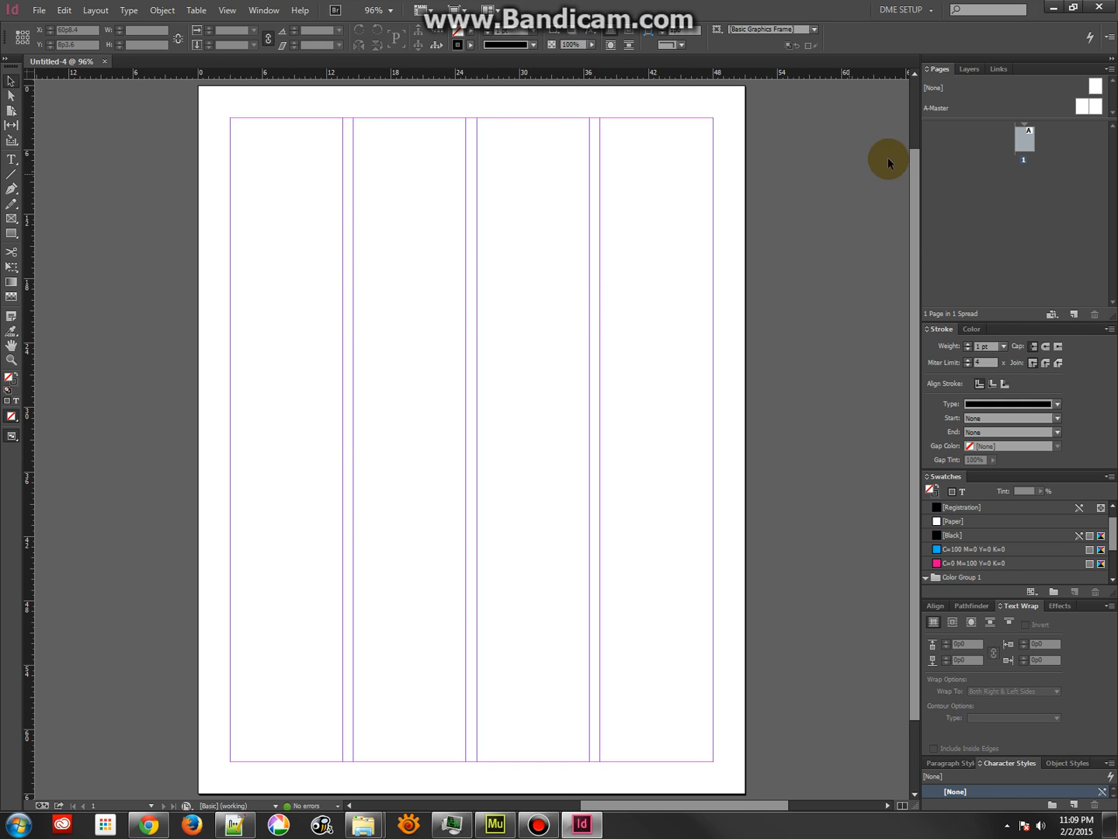
# - Add two new pages after page 1 of the document
pyautogui.click(935, 111)
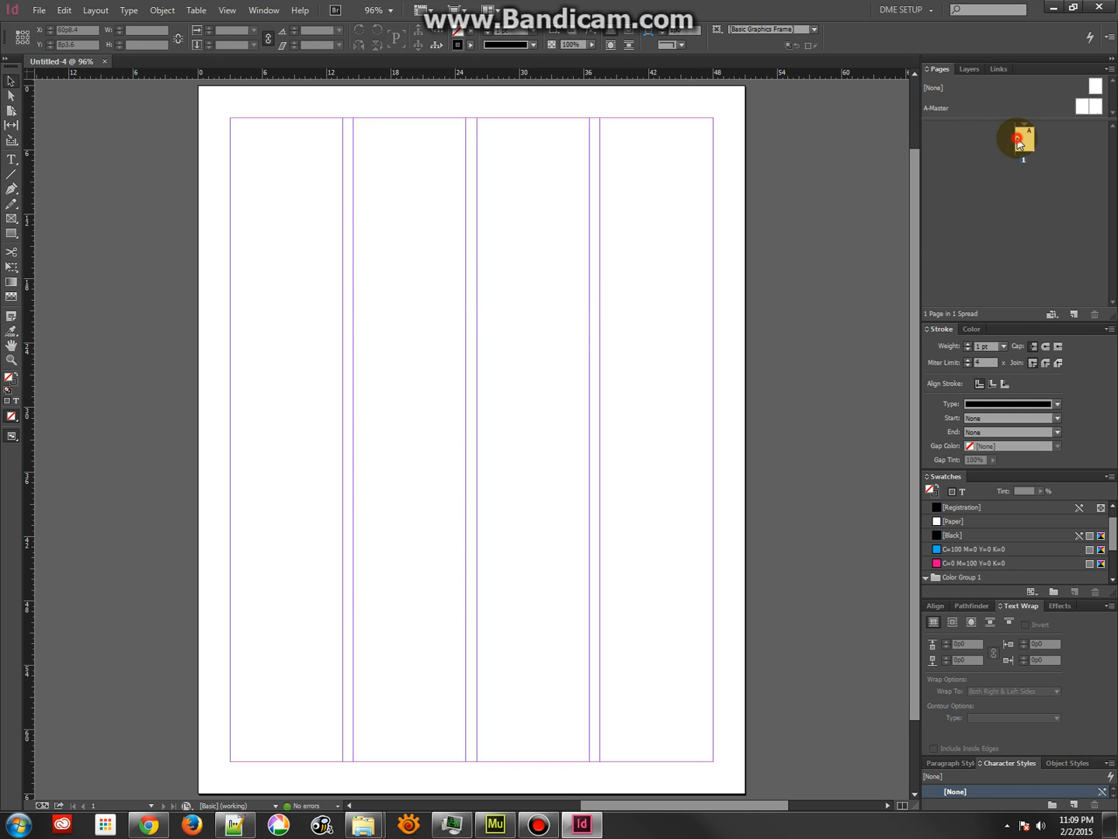
pyautogui.click(1074, 314)
pyautogui.click(1074, 314)
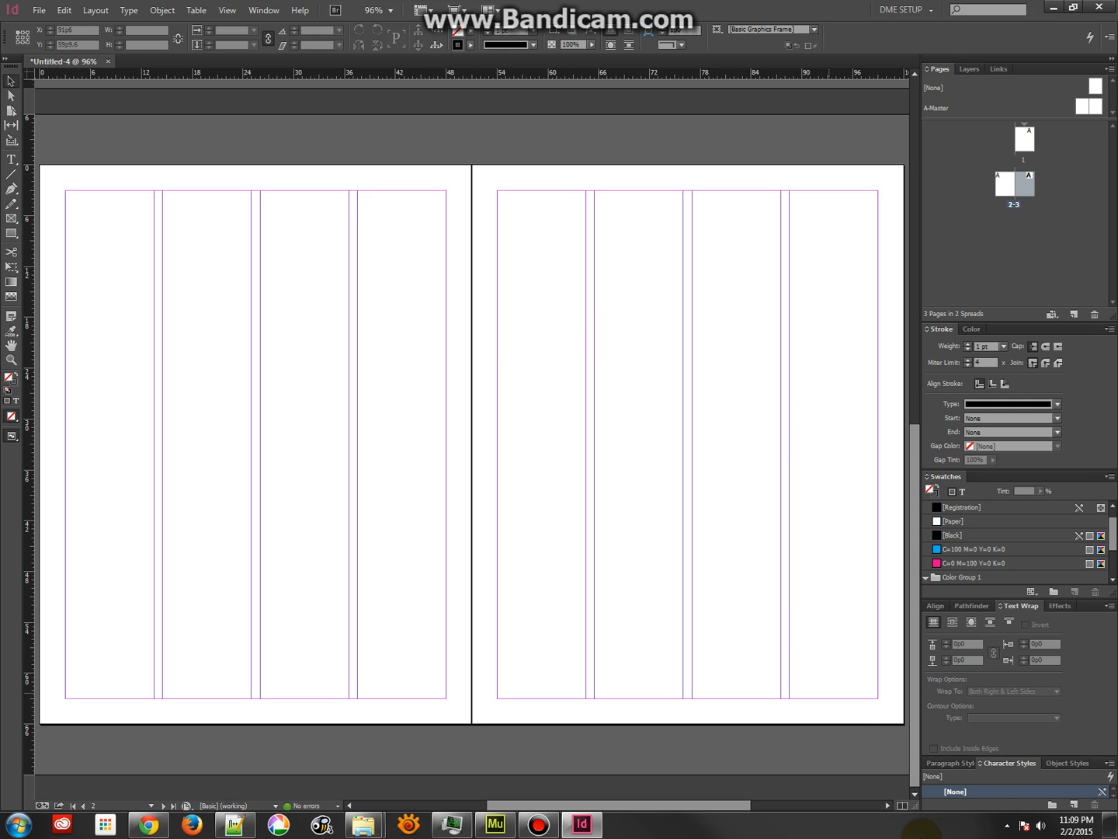
# - View the document's paragraph styles and character styles, and switch to Adobe Muse
pyautogui.click(953, 763)
pyautogui.click(1006, 762)
pyautogui.click(1053, 7)
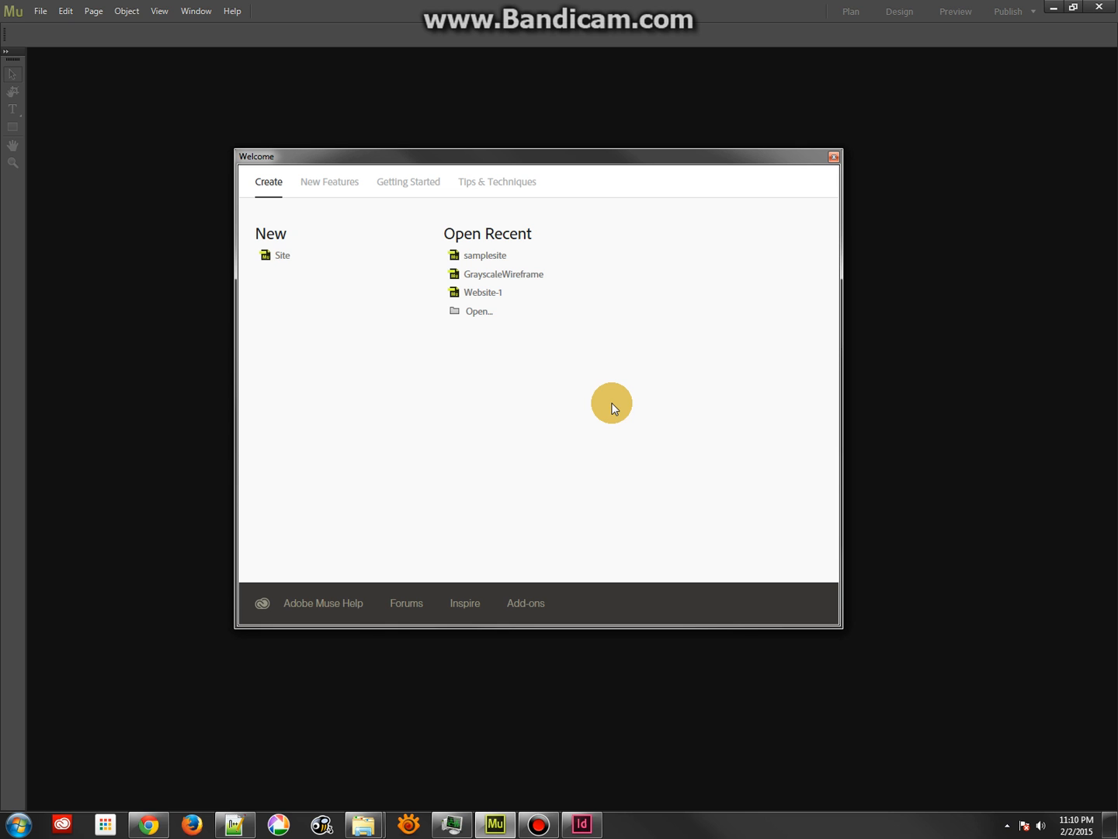
# - Start a new site and try the Tablet and Phone initial layouts before settling on Desktop
pyautogui.click(283, 258)
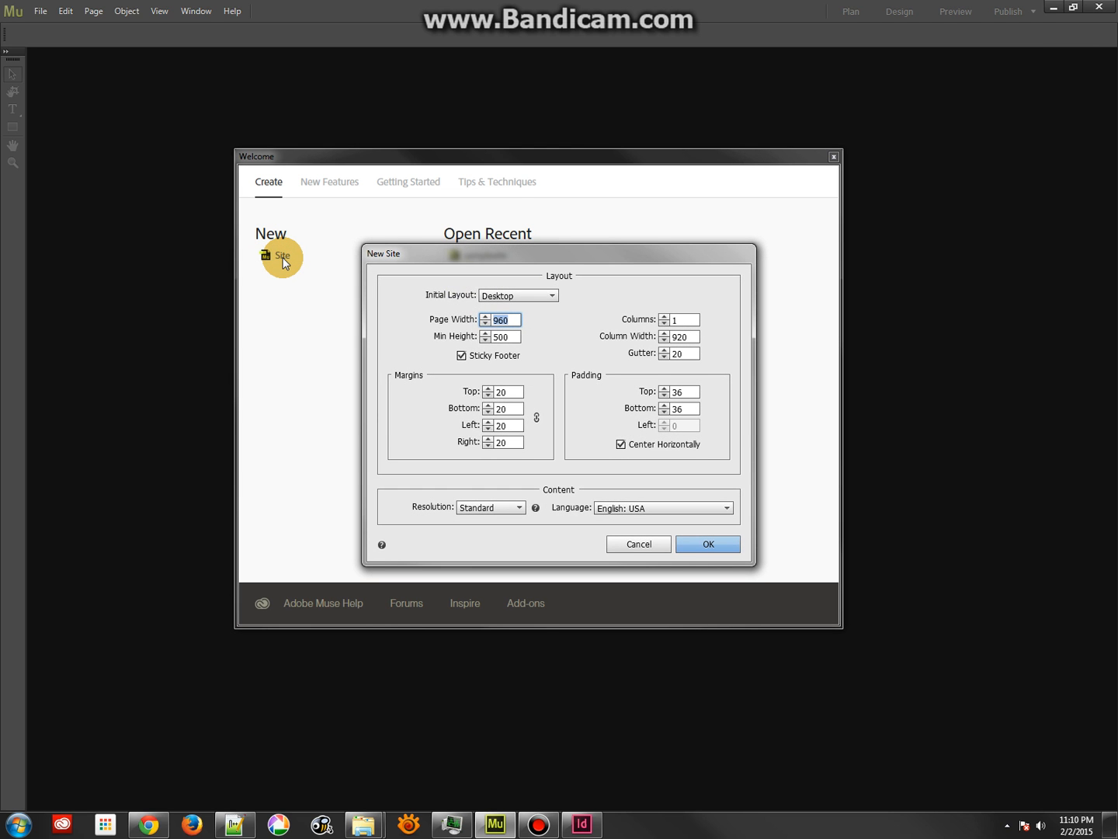
pyautogui.click(498, 297)
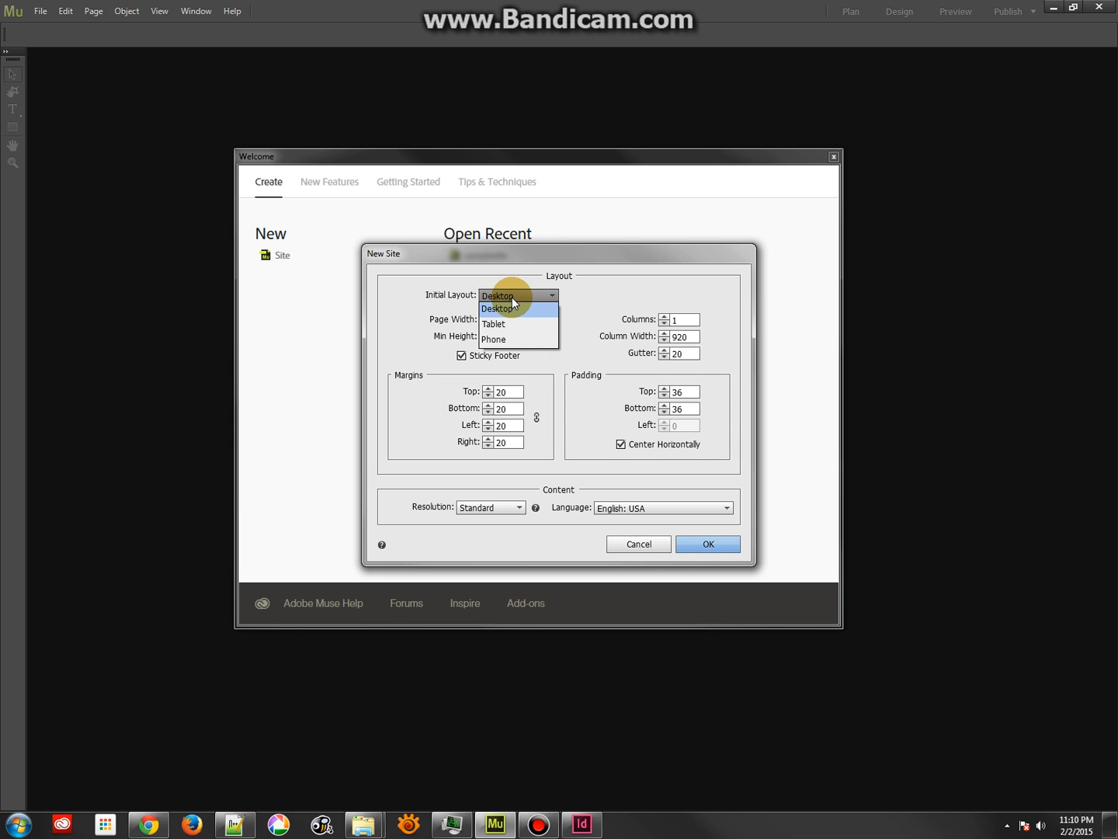
pyautogui.click(513, 305)
pyautogui.click(495, 294)
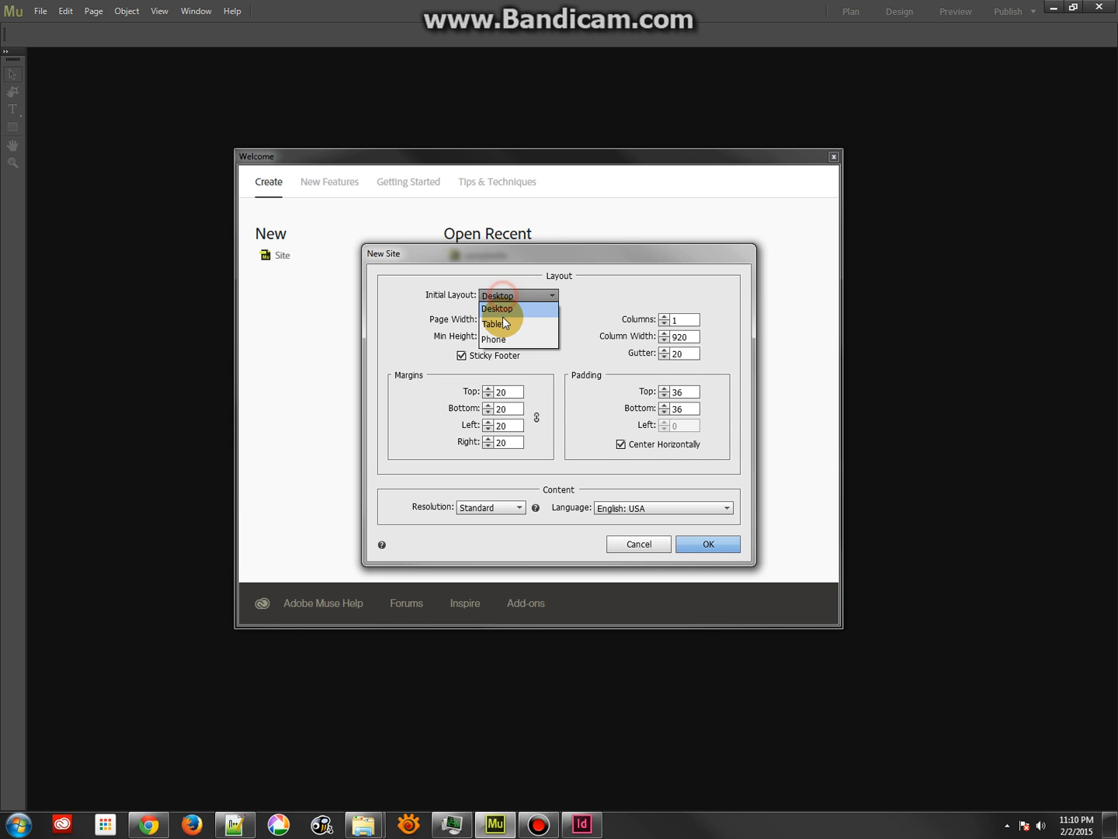
pyautogui.click(503, 325)
pyautogui.click(519, 295)
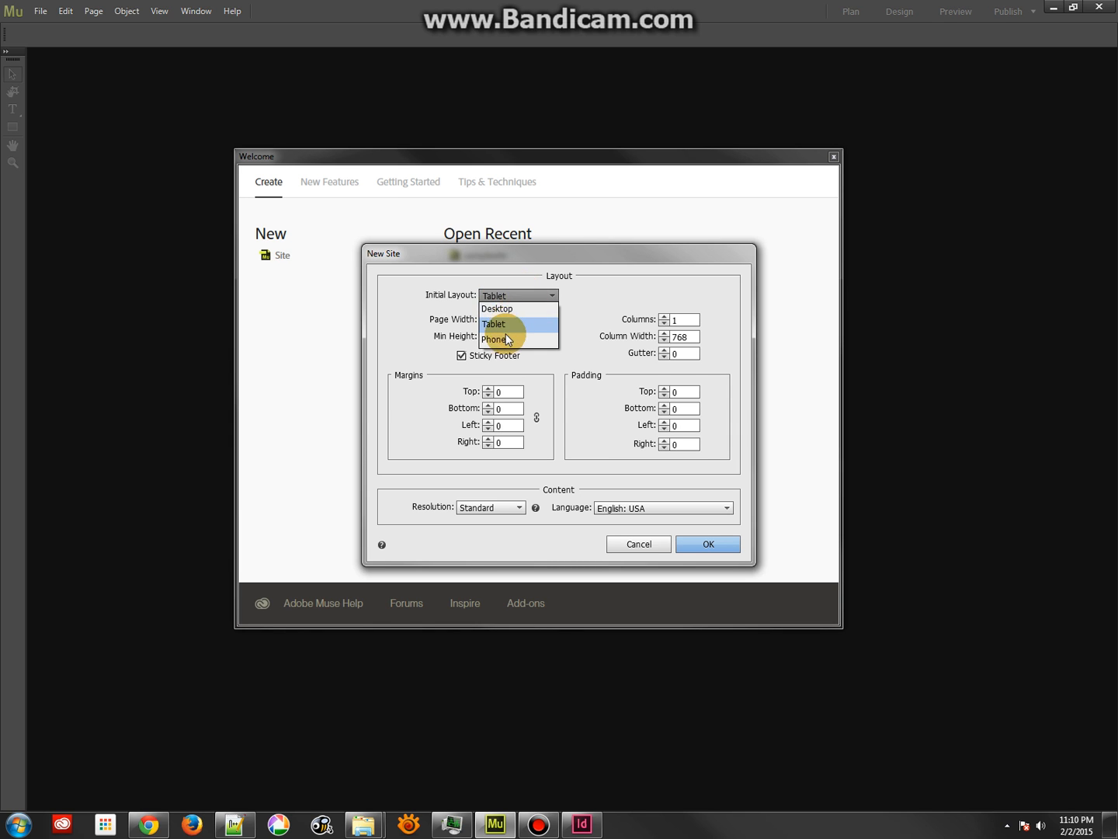
pyautogui.click(506, 339)
pyautogui.click(513, 295)
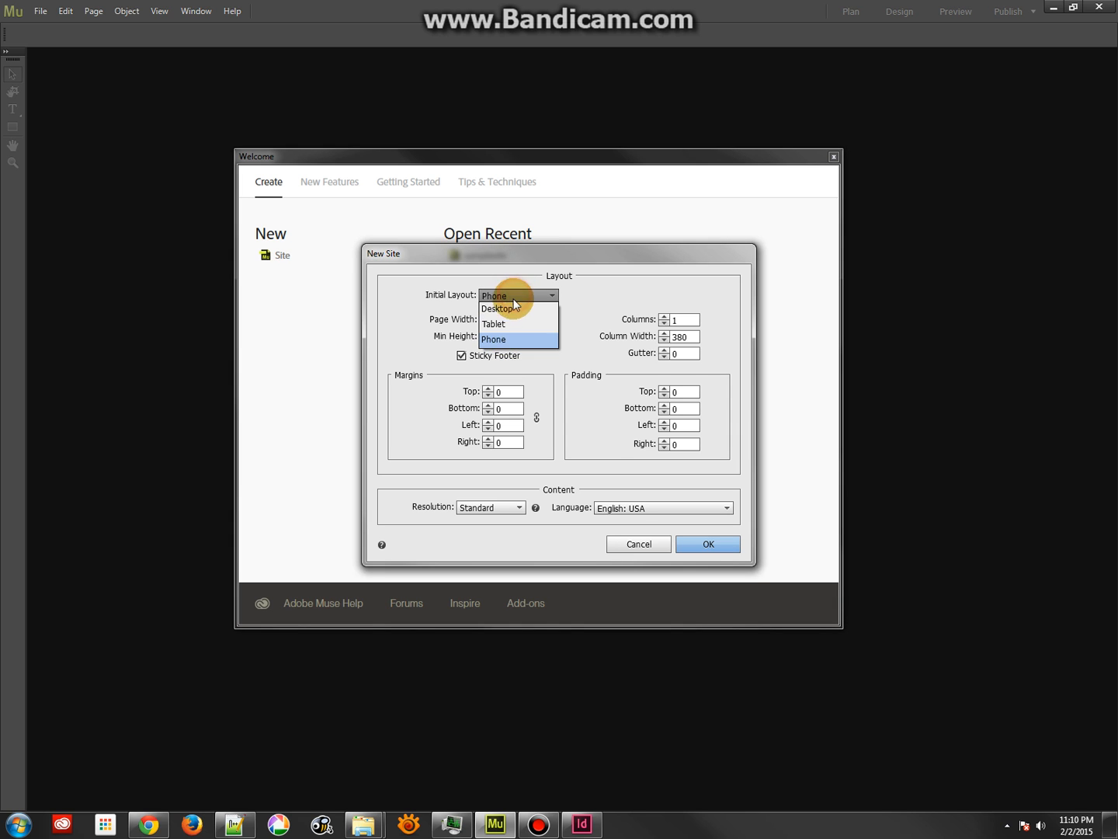
pyautogui.click(511, 309)
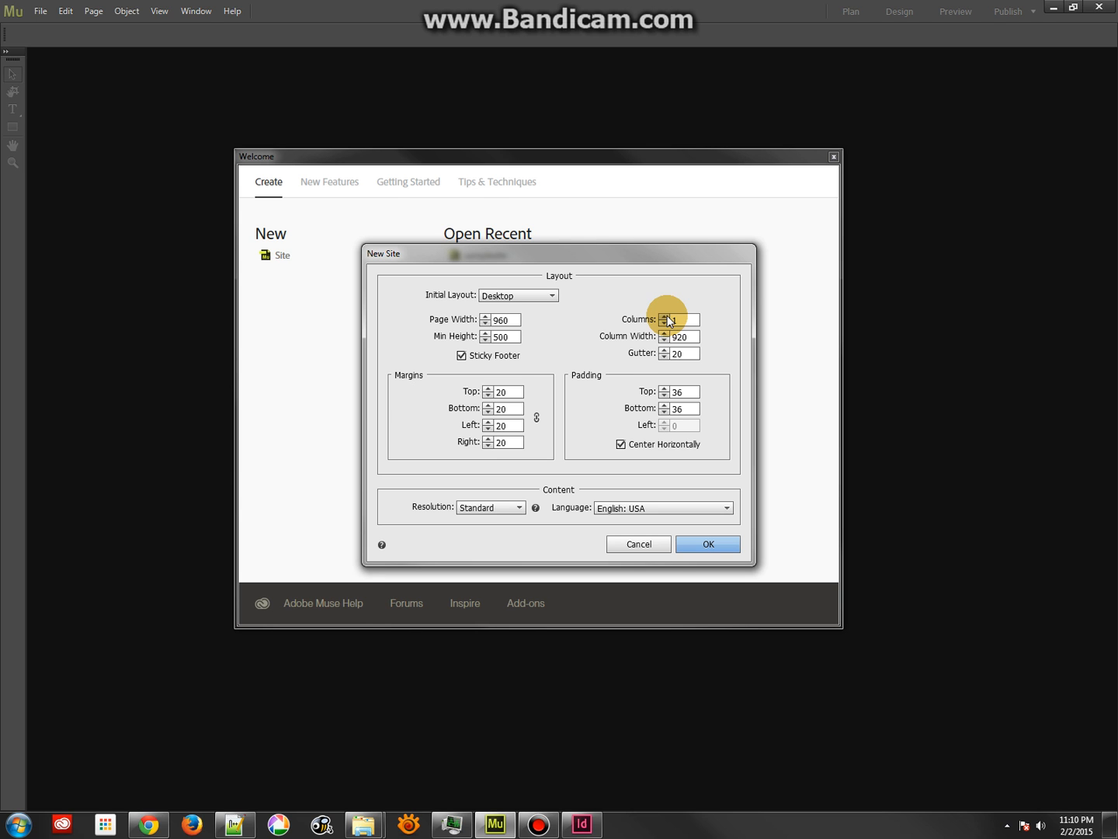
# - Review the page size, column and gutter settings and create the site with the default desktop values
pyautogui.click(508, 321)
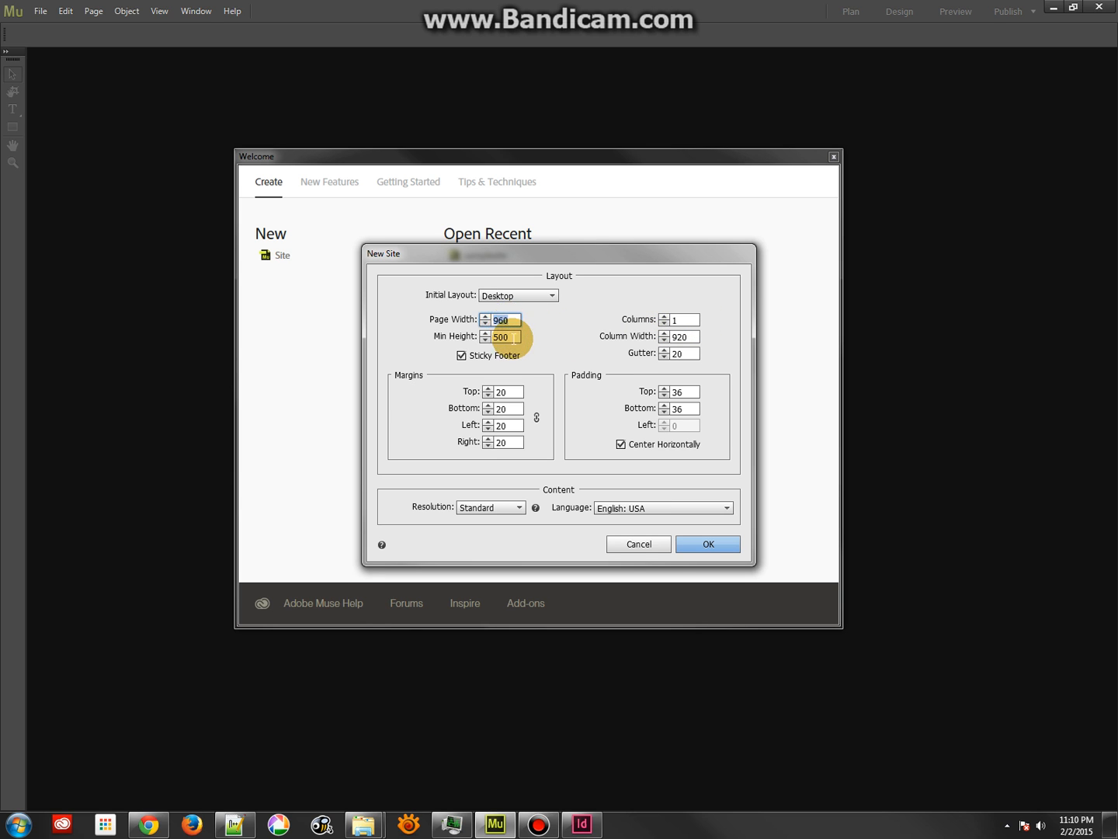
pyautogui.click(513, 338)
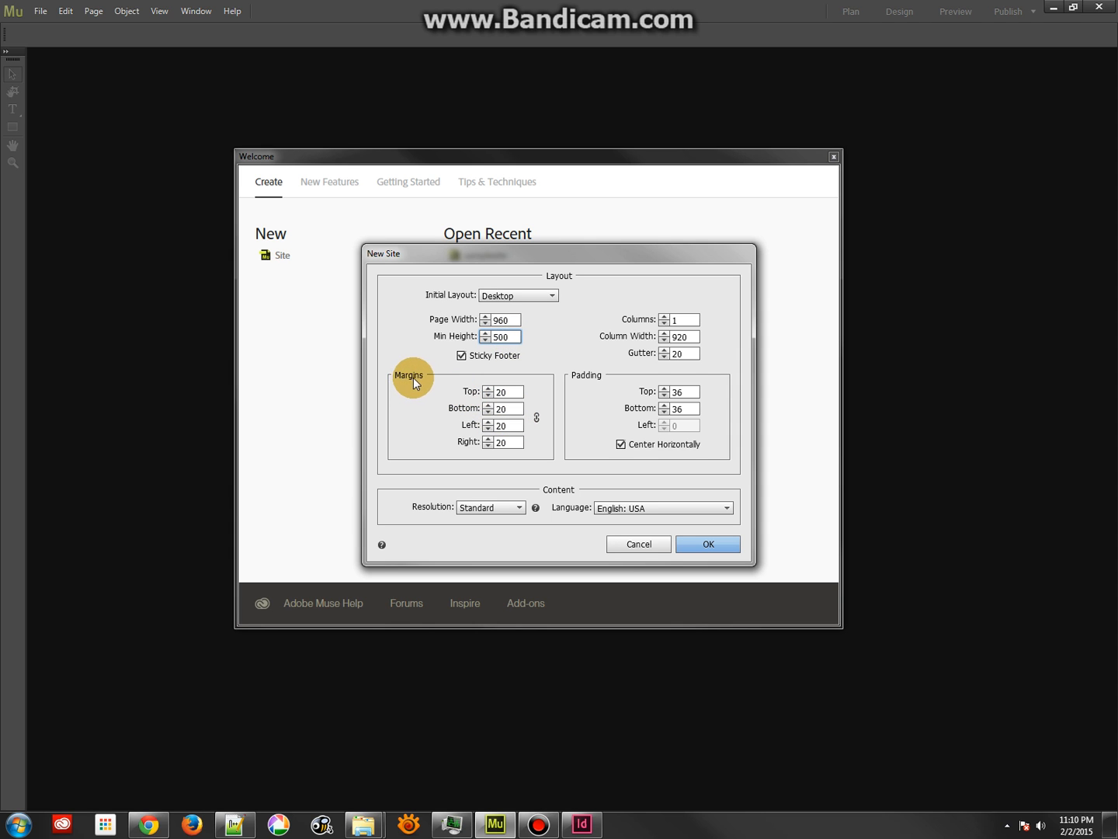
pyautogui.click(692, 319)
pyautogui.click(691, 337)
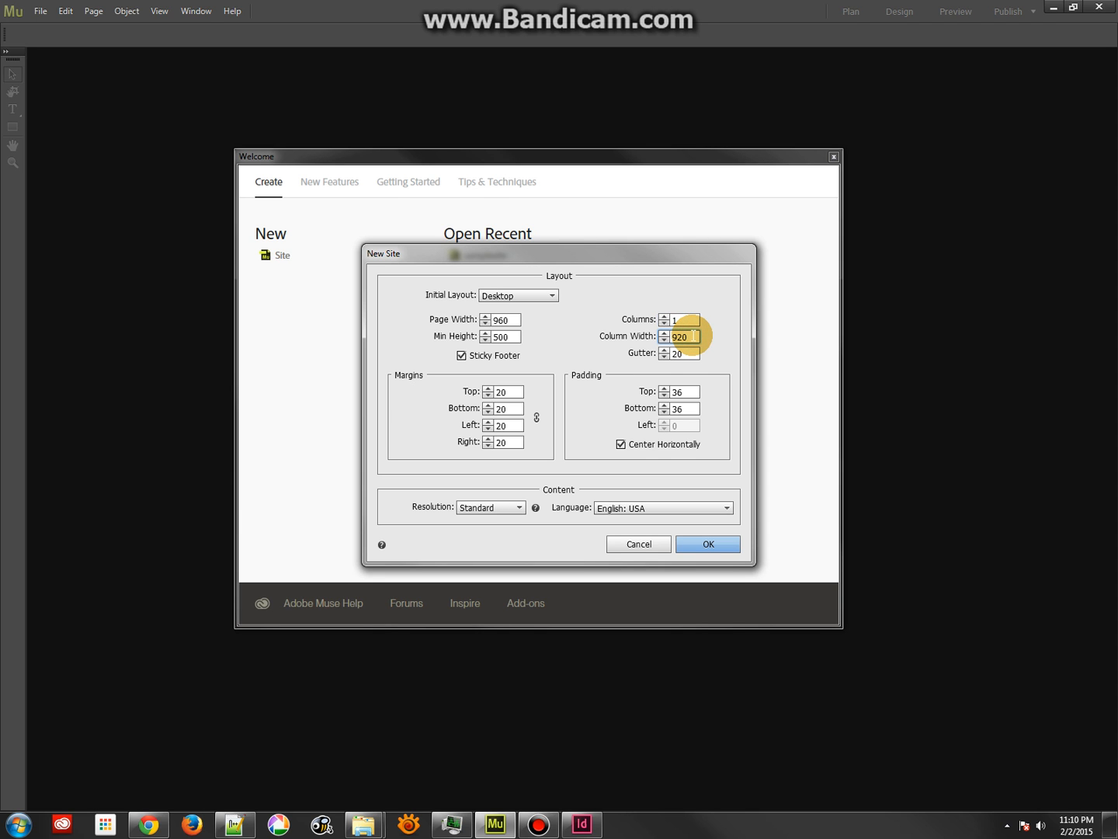
pyautogui.click(692, 354)
pyautogui.click(718, 545)
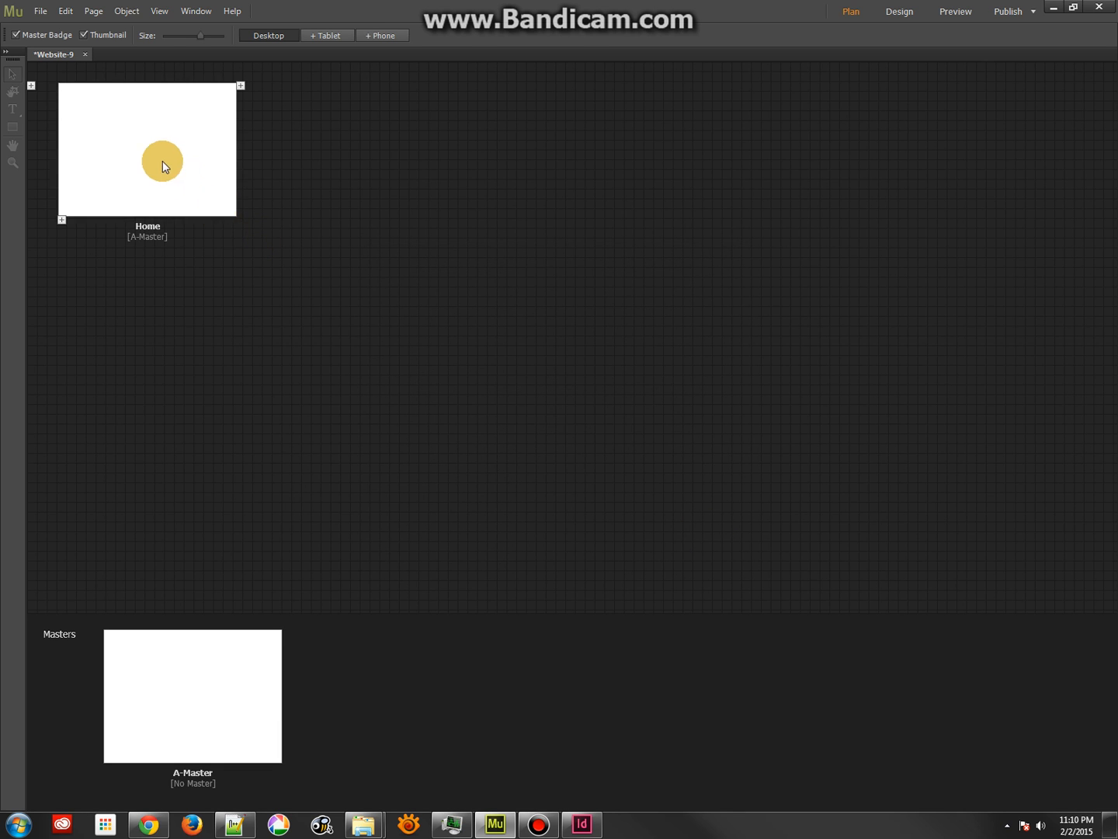
# - Open the Home page for design and show its guides
pyautogui.doubleClick(147, 153)
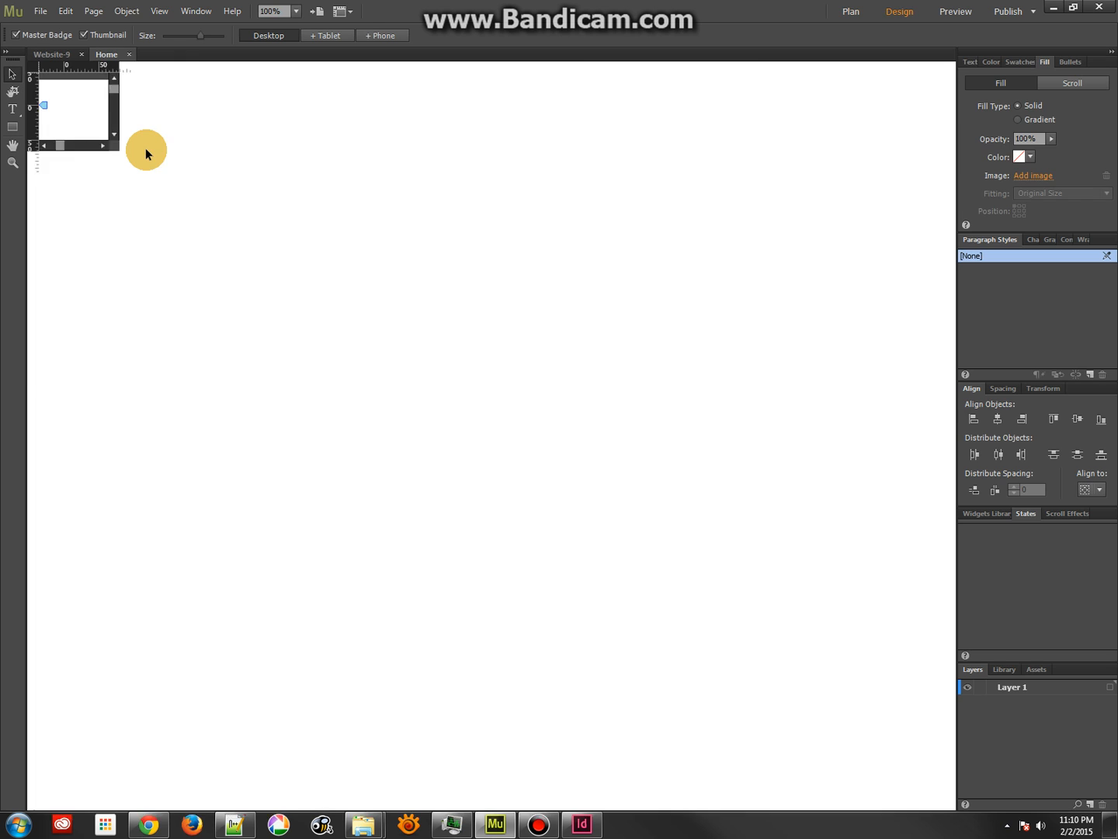
pyautogui.click(195, 10)
pyautogui.moveTo(161, 13)
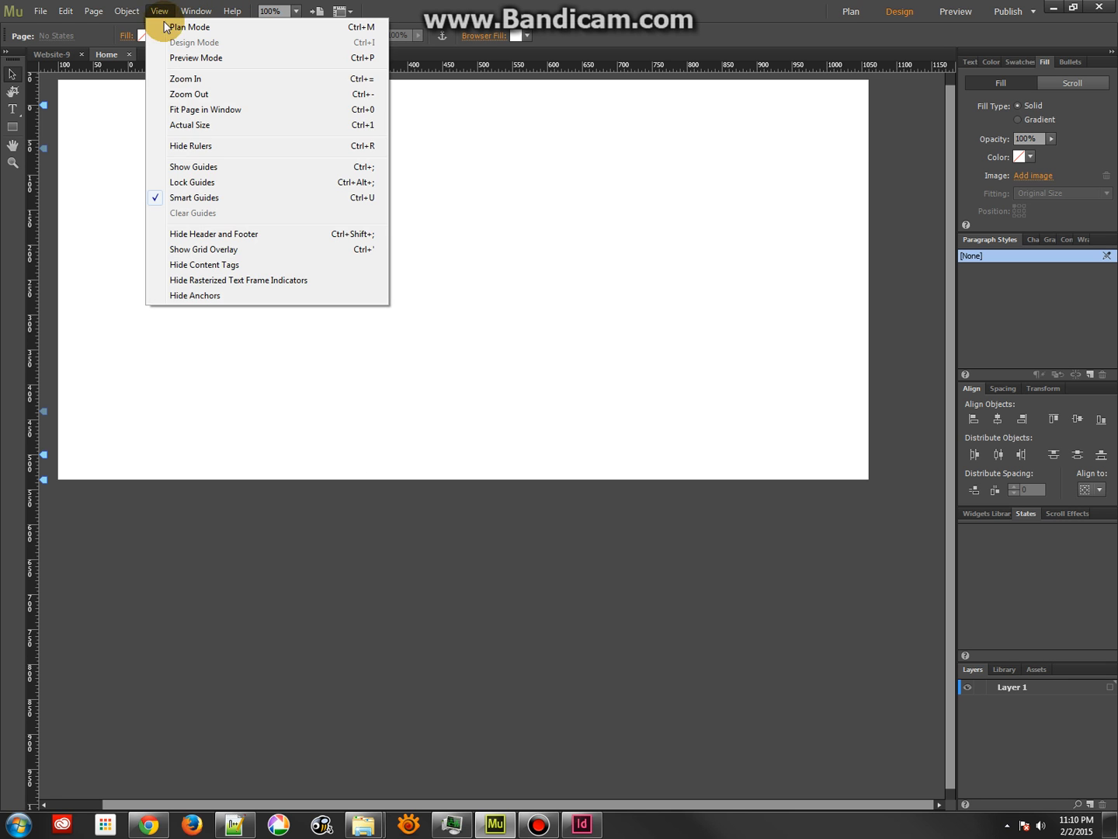
pyautogui.click(200, 167)
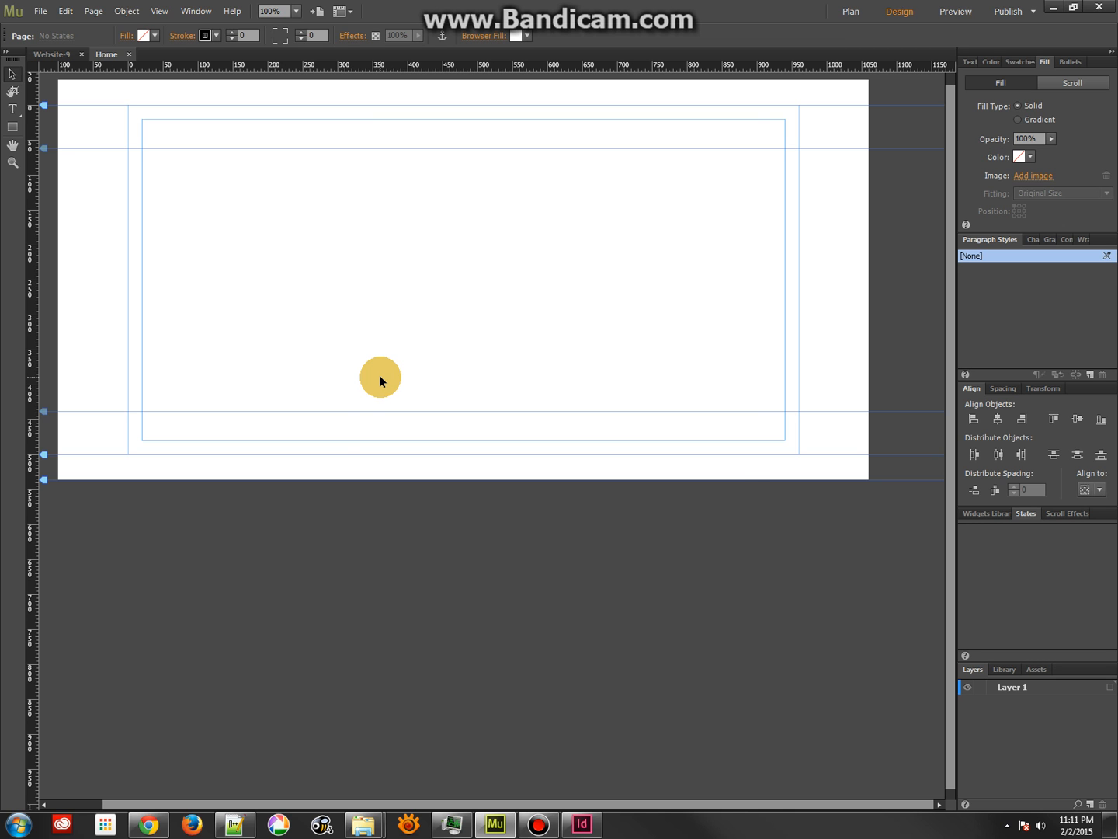
# - Start another new desktop site and set its number of columns to 12
pyautogui.hotkey('ctrl', 'n')
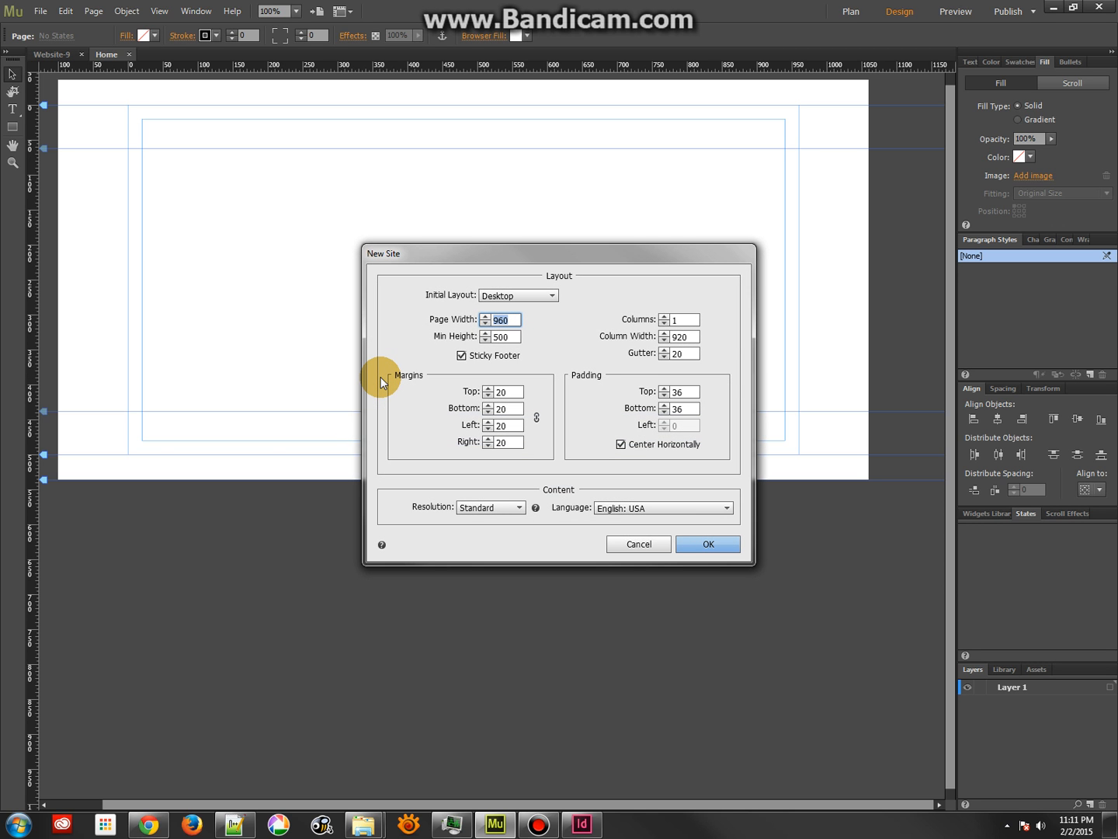
pyautogui.click(689, 325)
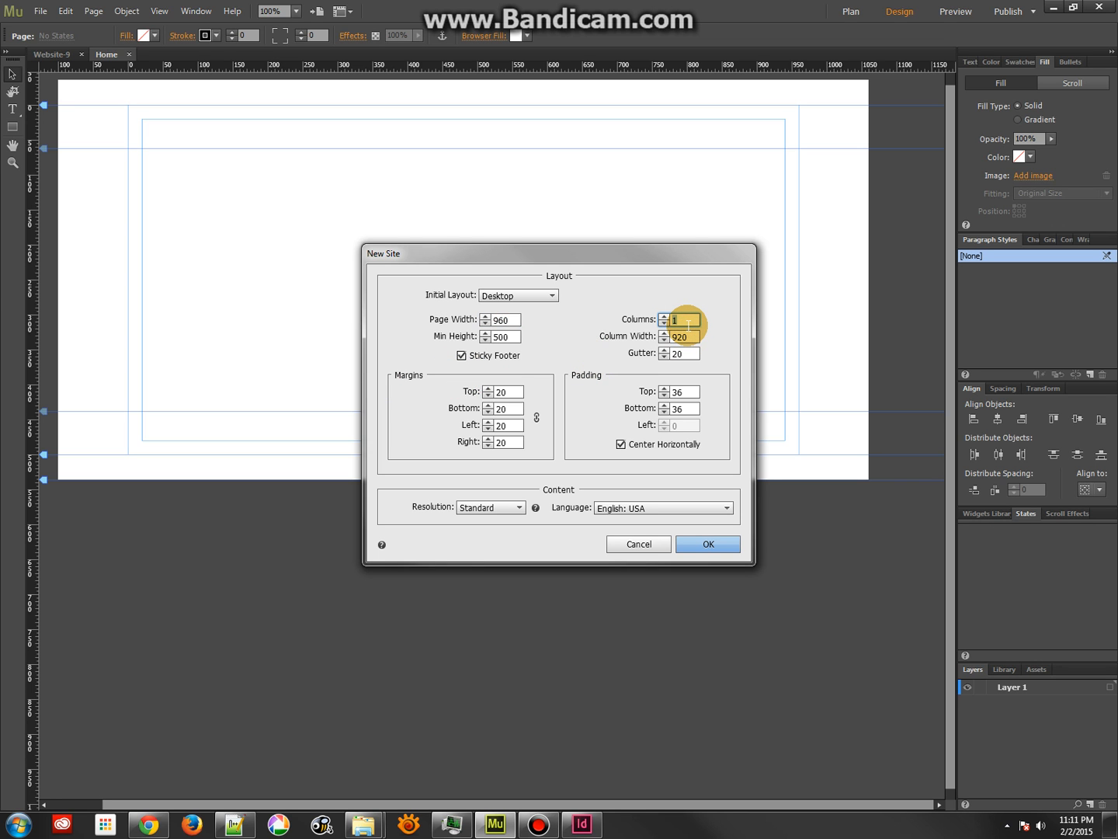
pyautogui.write('12')
pyautogui.click(694, 336)
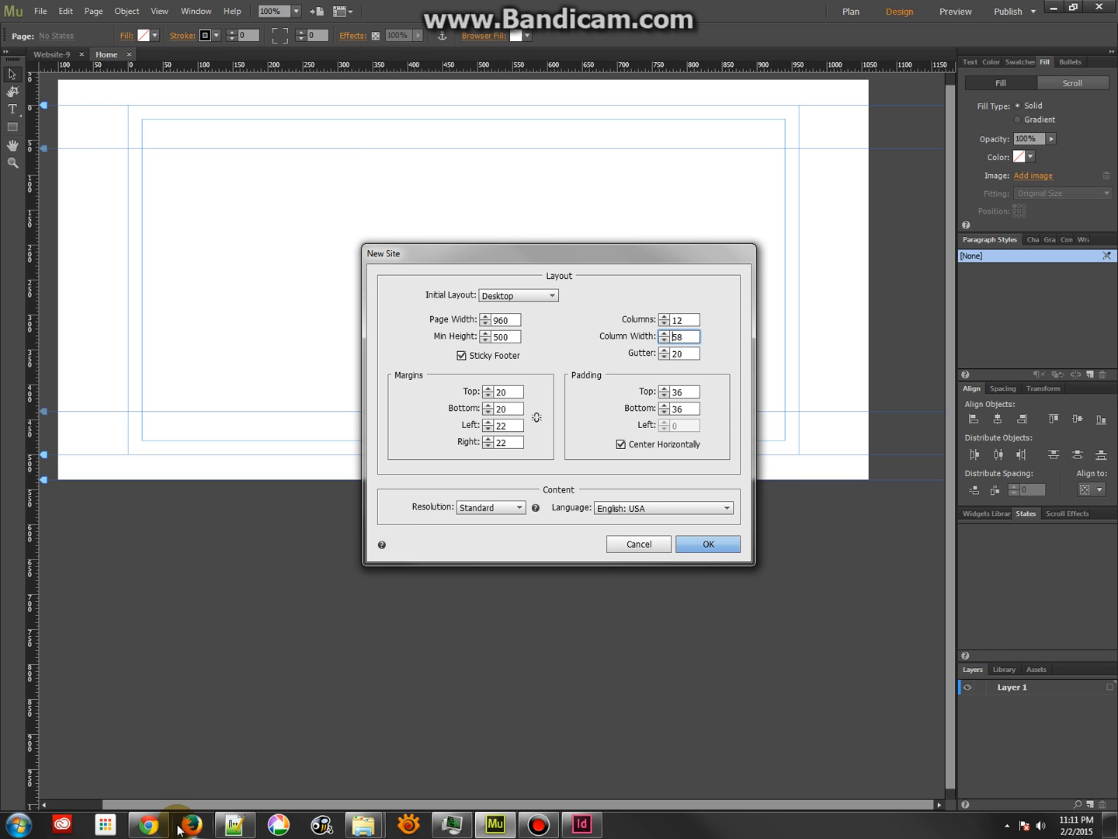
# - Switch to Chrome and browse the image search results for 960 grid templates
pyautogui.click(149, 823)
pyautogui.click(201, 72)
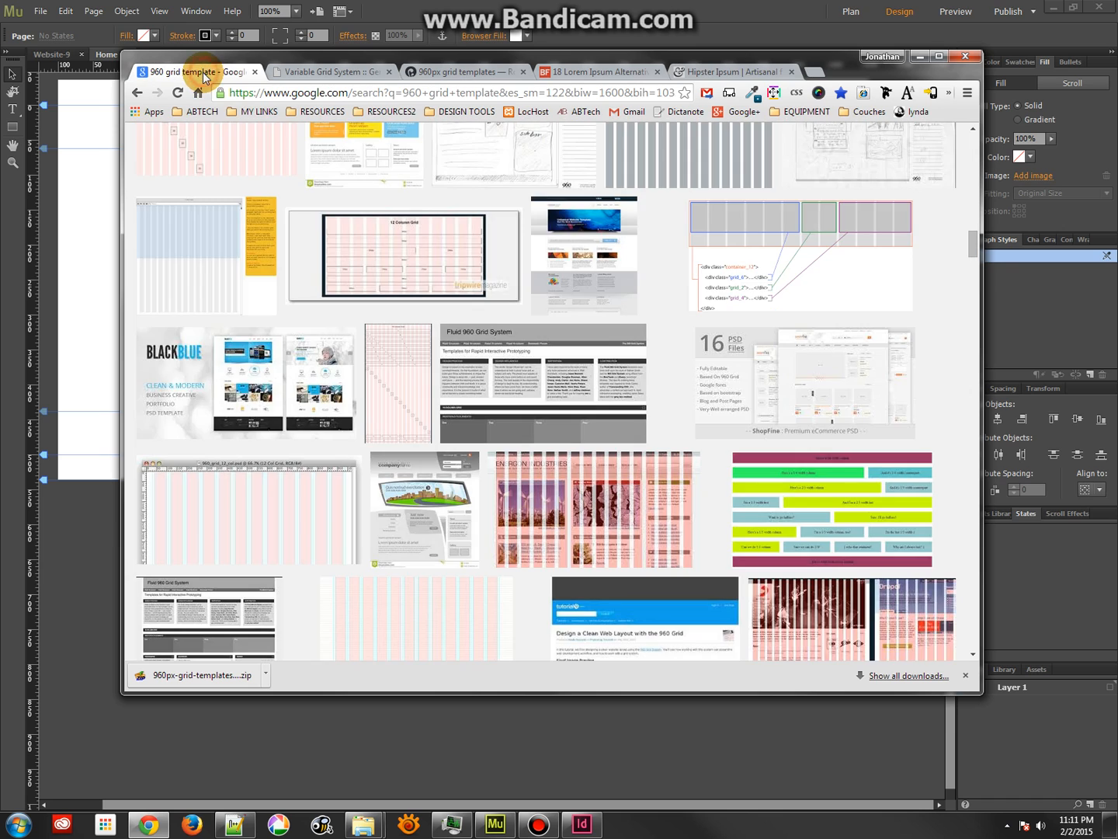
pyautogui.scroll(4, 424, 420)
pyautogui.scroll(5, 417, 451)
pyautogui.scroll(-10, 436, 431)
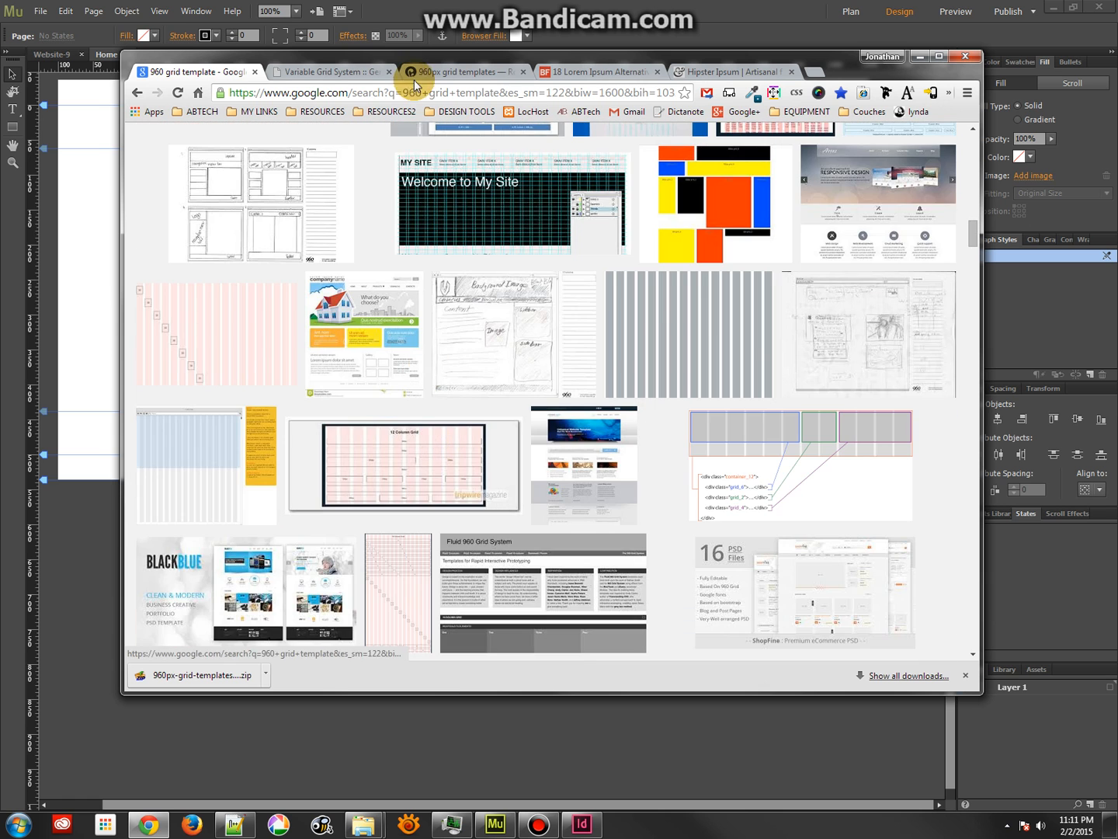
# - Open the custom CSS generator from the 960 Grid System site and examine its column, gutter and full width values
pyautogui.click(315, 70)
pyautogui.click(137, 93)
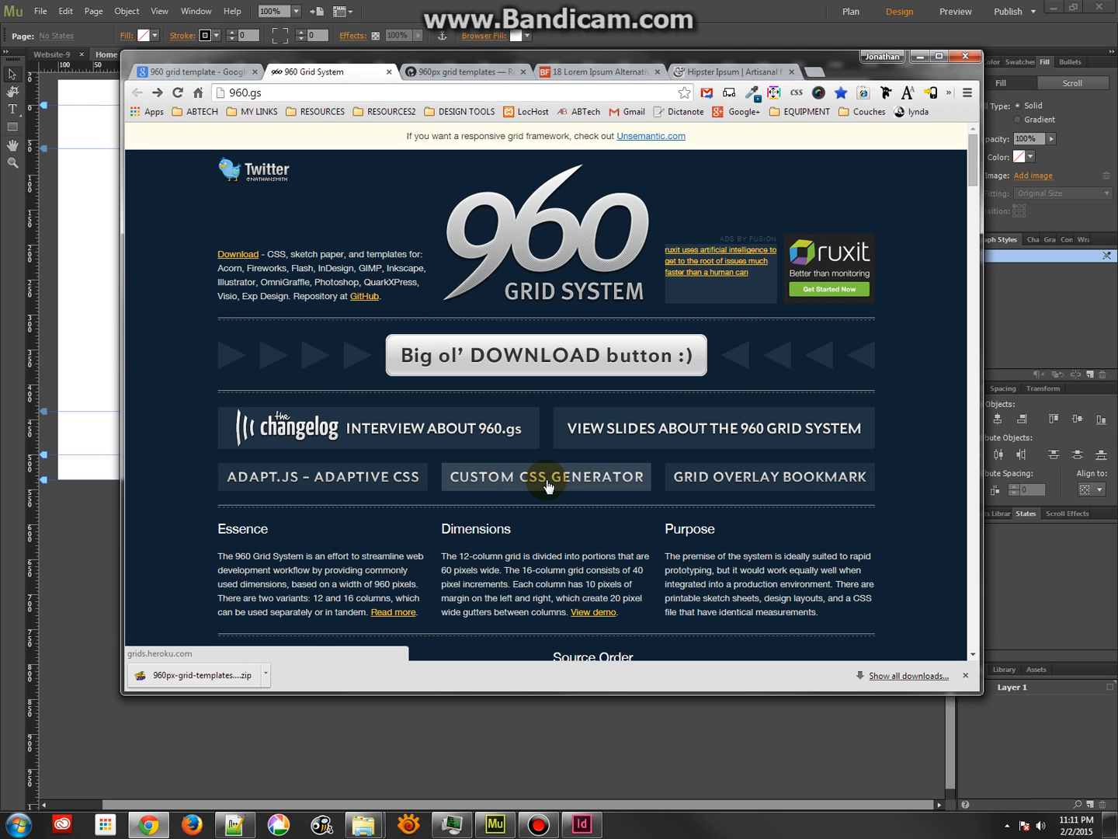
pyautogui.click(499, 478)
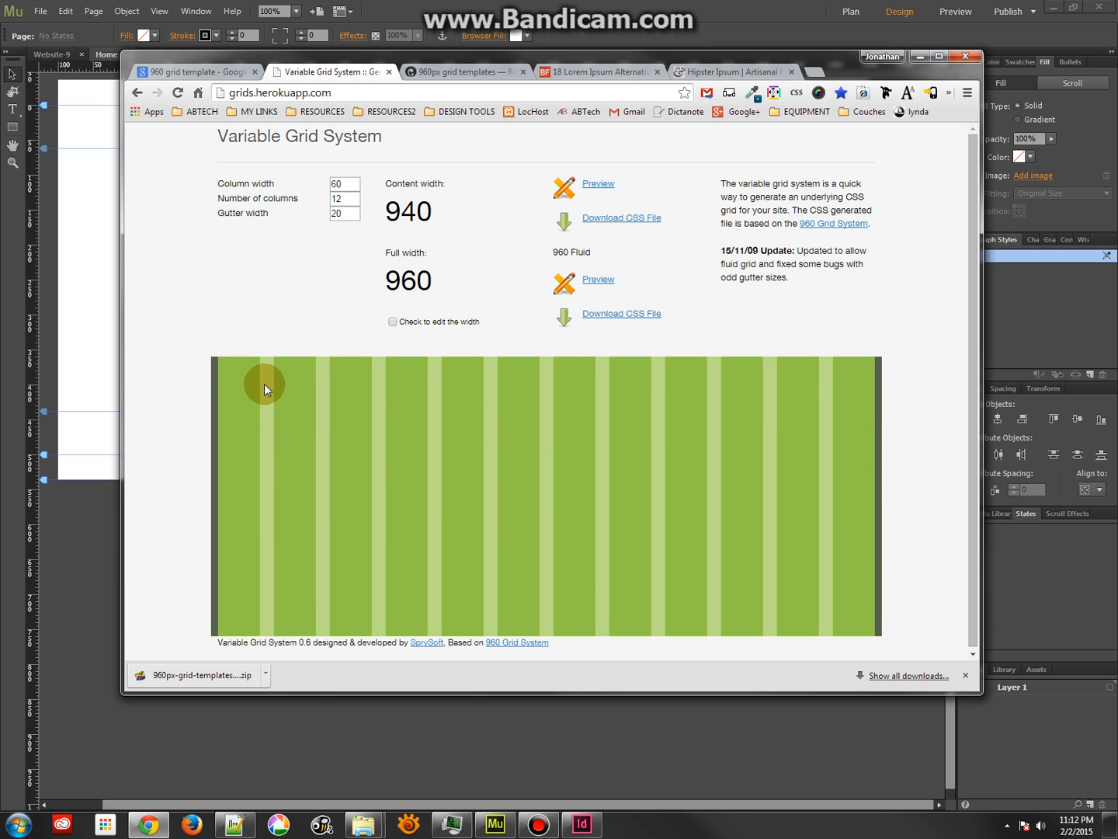
pyautogui.click(336, 184)
pyautogui.moveTo(337, 180); pyautogui.dragTo(325, 200)
pyautogui.click(351, 213)
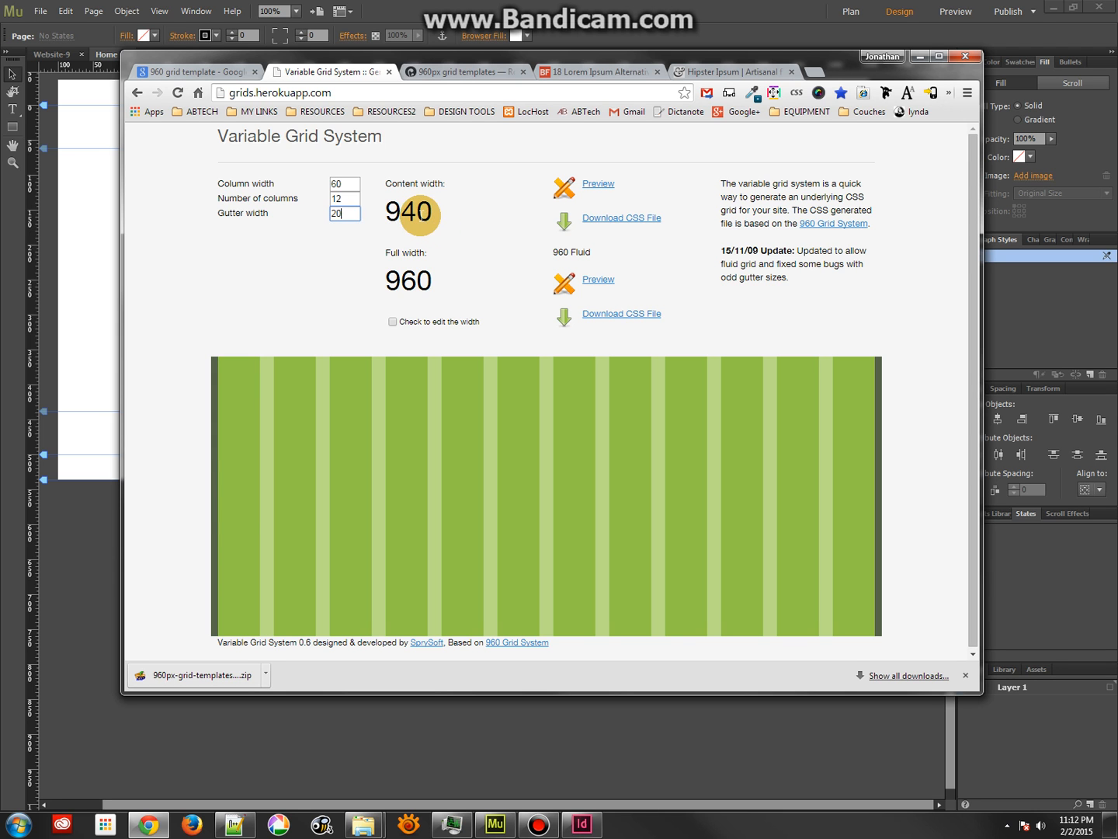
pyautogui.click(417, 280)
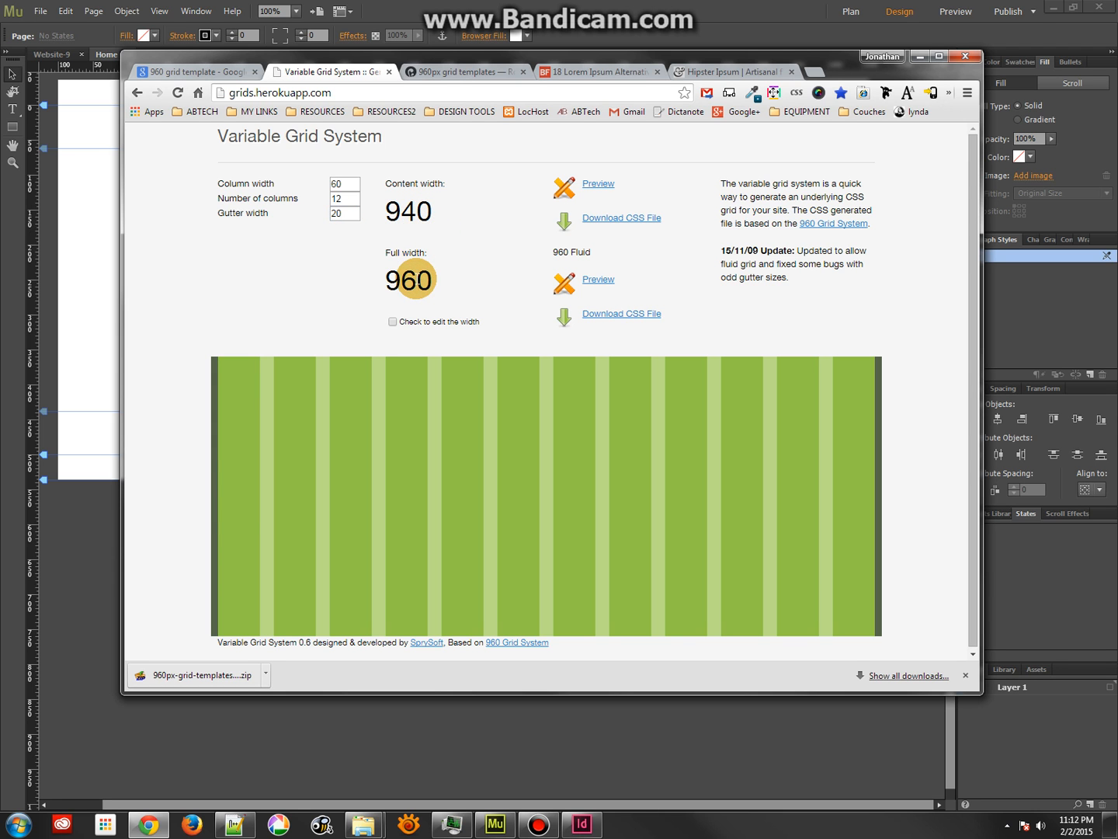
# - Return to Adobe Muse and set the new site's column width to 60
pyautogui.click(105, 287)
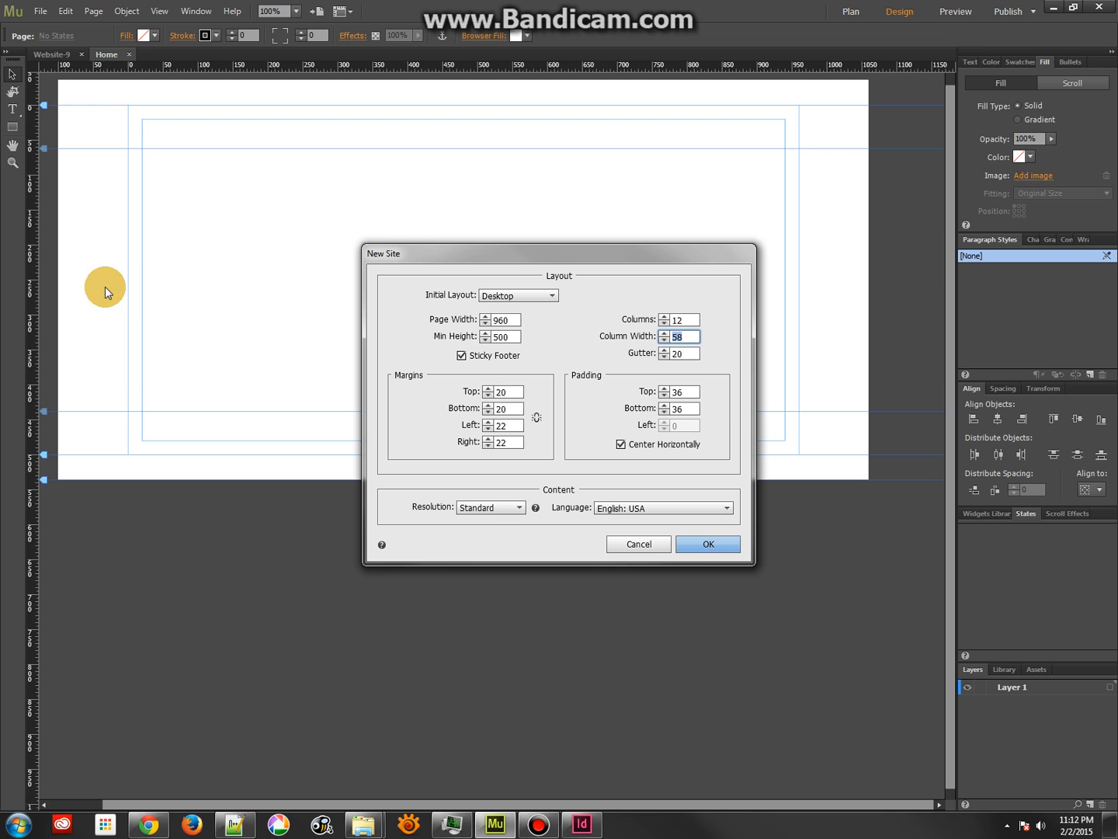
pyautogui.write('60')
pyautogui.click(694, 320)
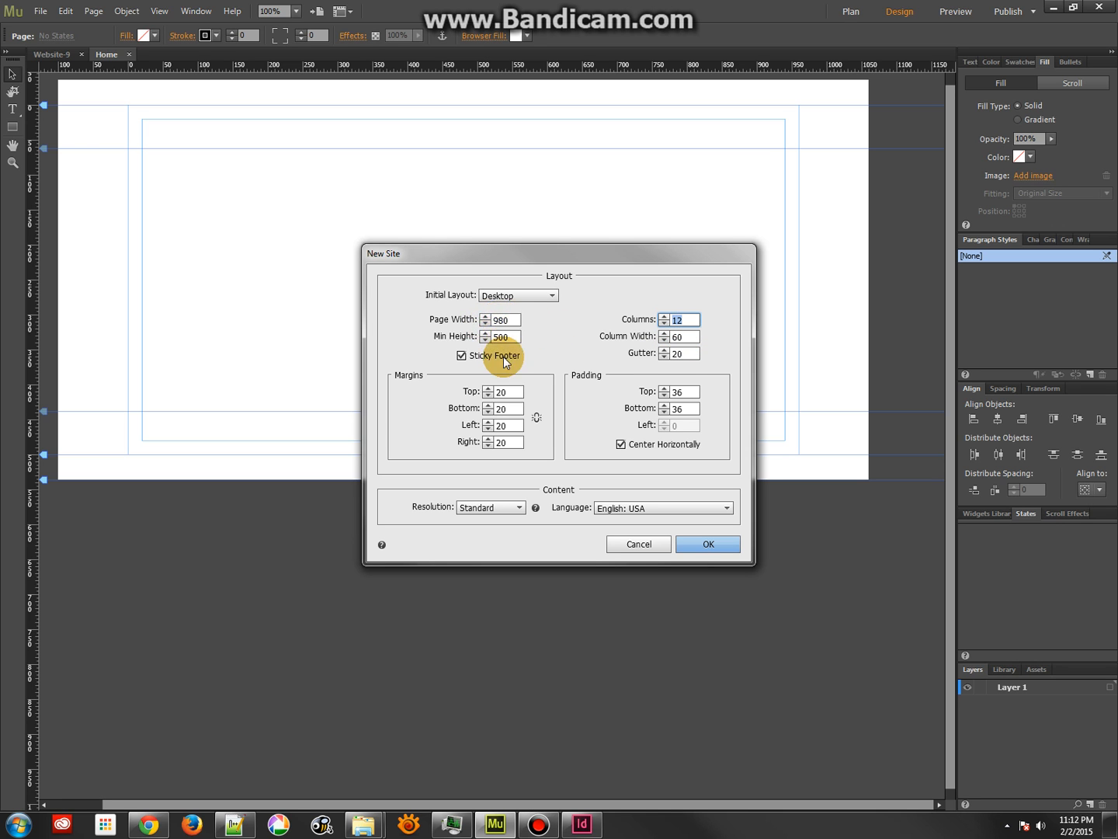
# - Set the new site's left and right margins to 10 each
pyautogui.click(502, 424)
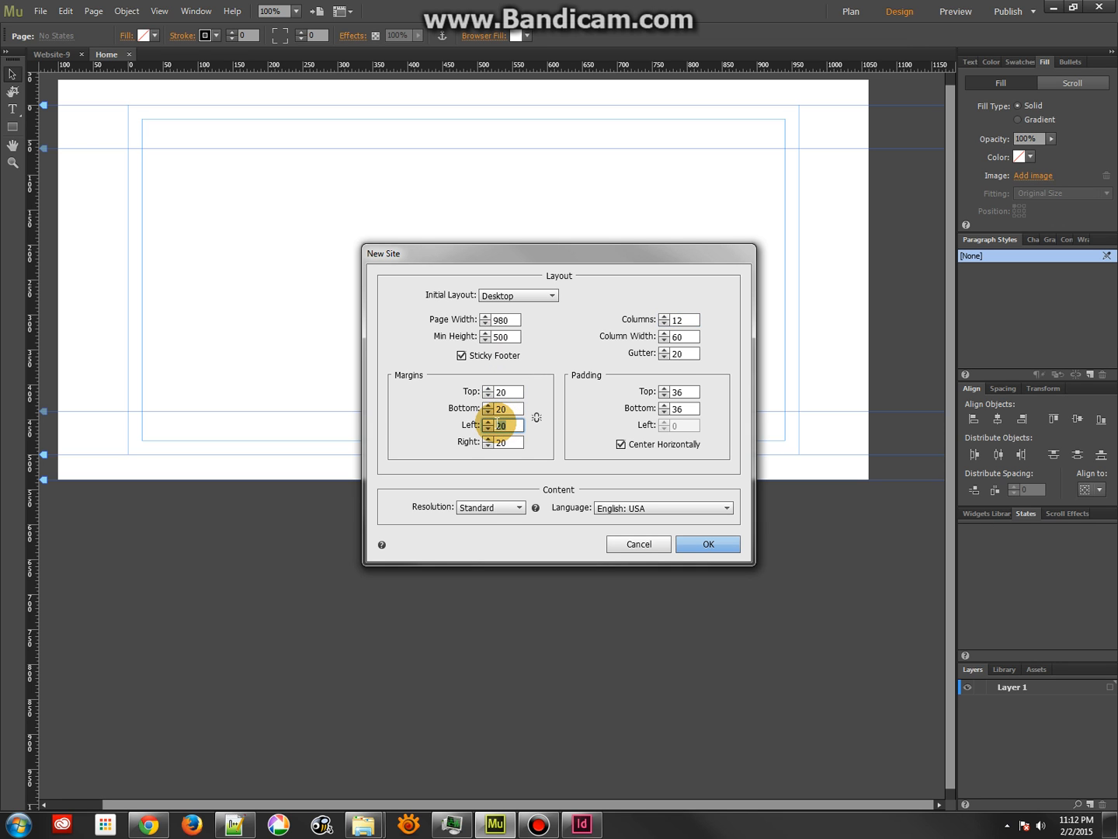
pyautogui.write('10')
pyautogui.click(500, 442)
pyautogui.write('10')
pyautogui.click(508, 424)
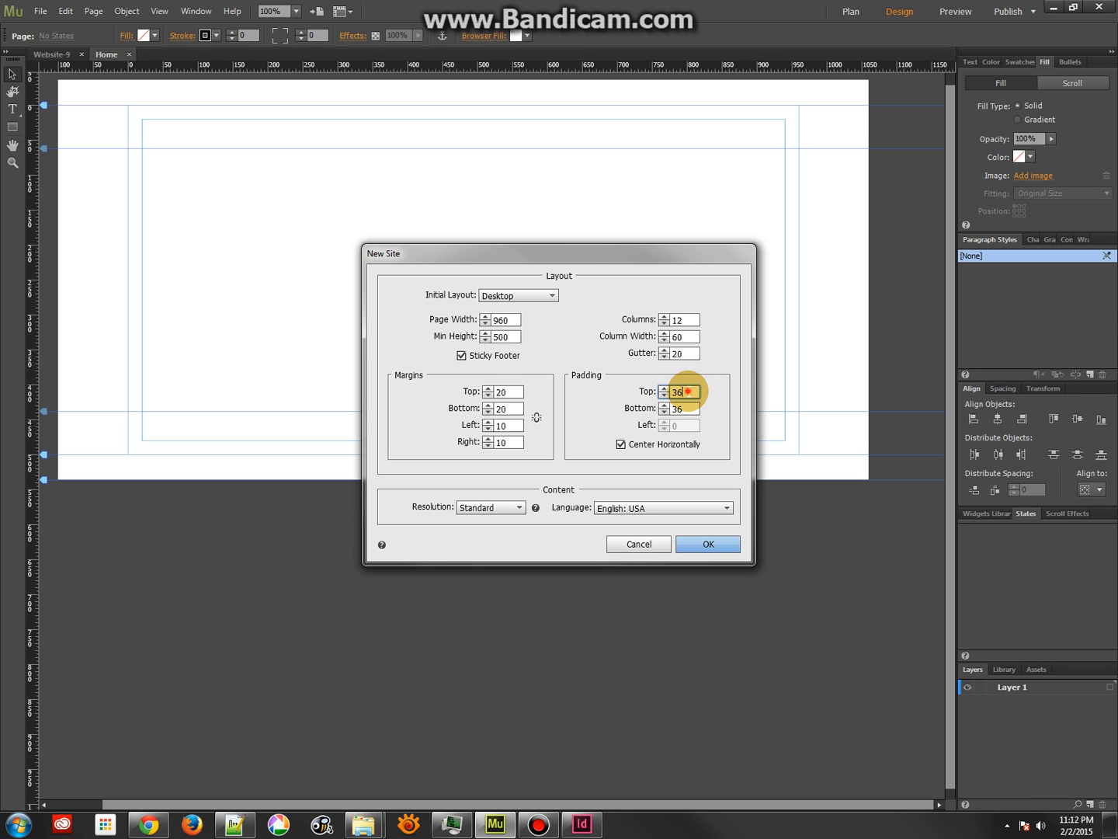
# - Try a top padding of 0 for the new site and set it back to 36
pyautogui.doubleClick(673, 390)
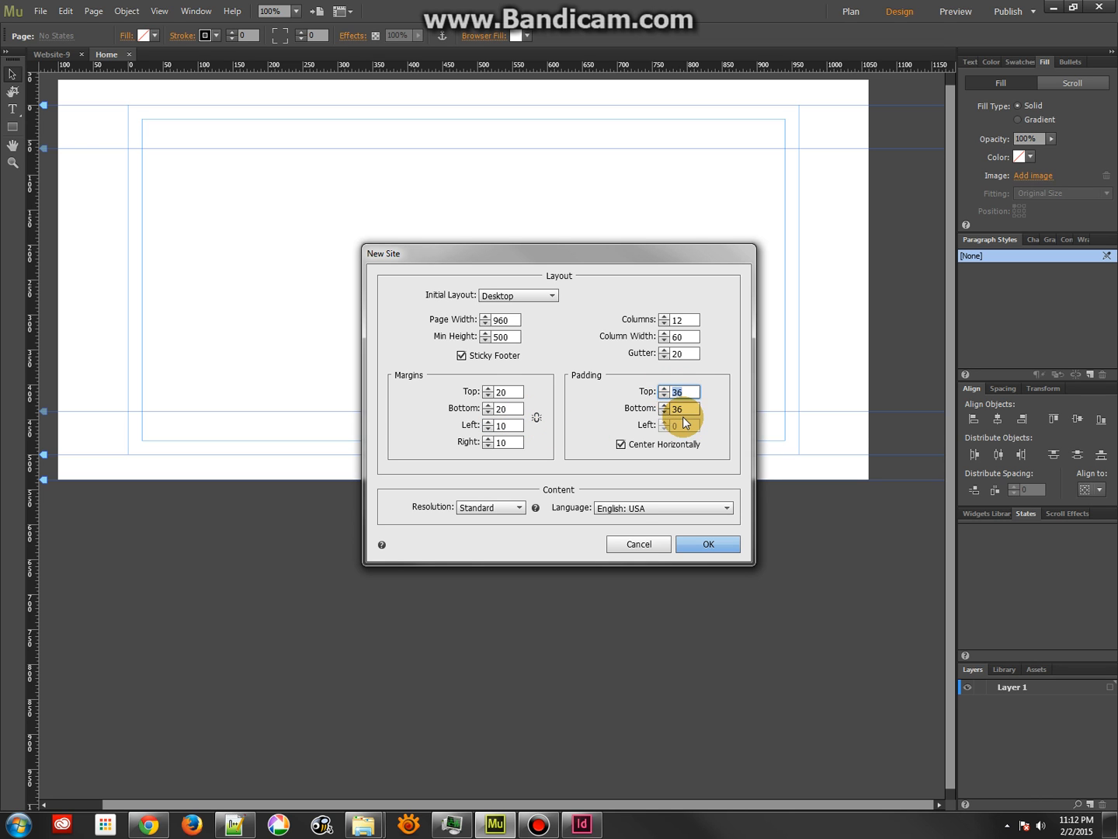
pyautogui.write('0')
pyautogui.click(689, 408)
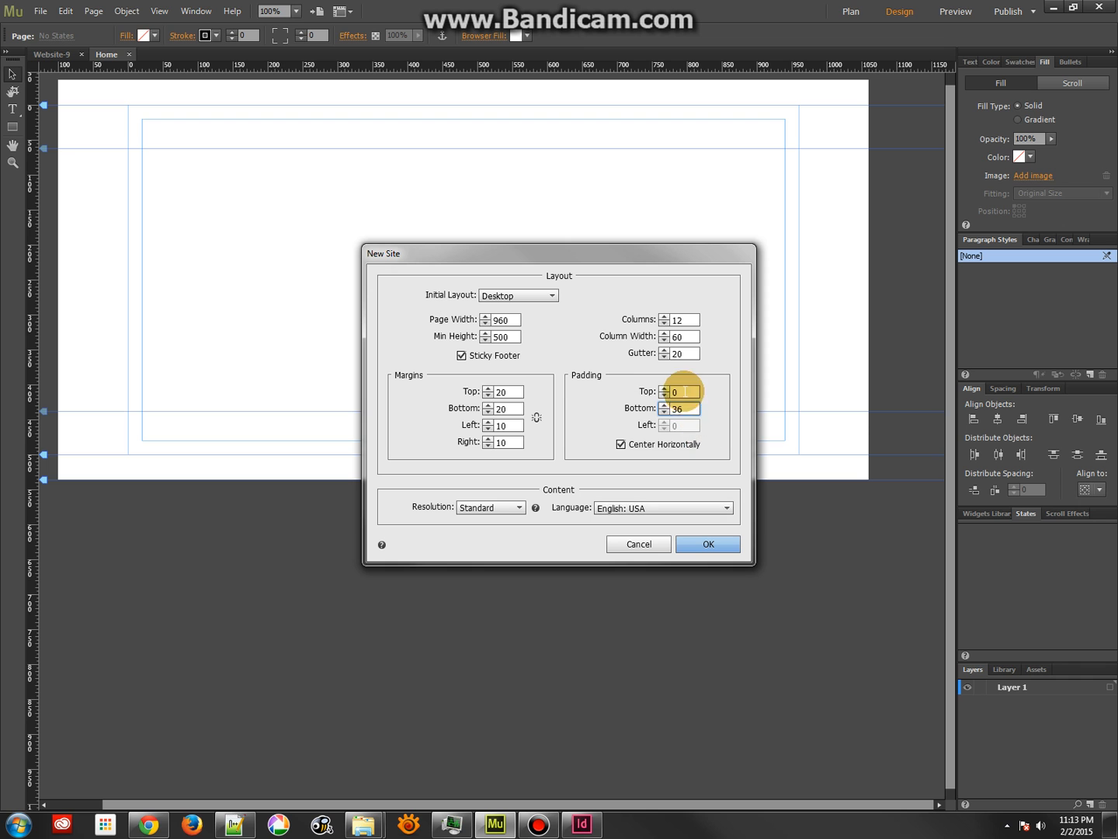
pyautogui.doubleClick(687, 394)
pyautogui.write('36')
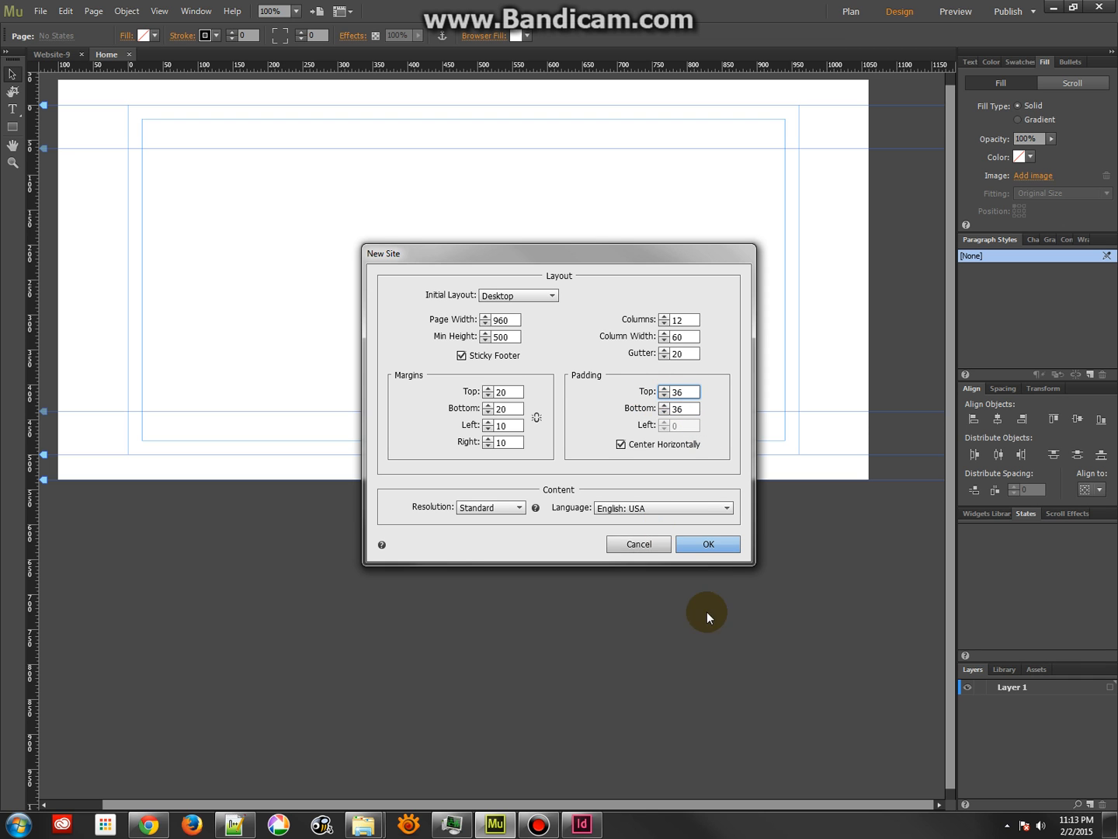
# - Create the 12-column site and open its Home page for design
pyautogui.click(713, 543)
pyautogui.click(171, 110)
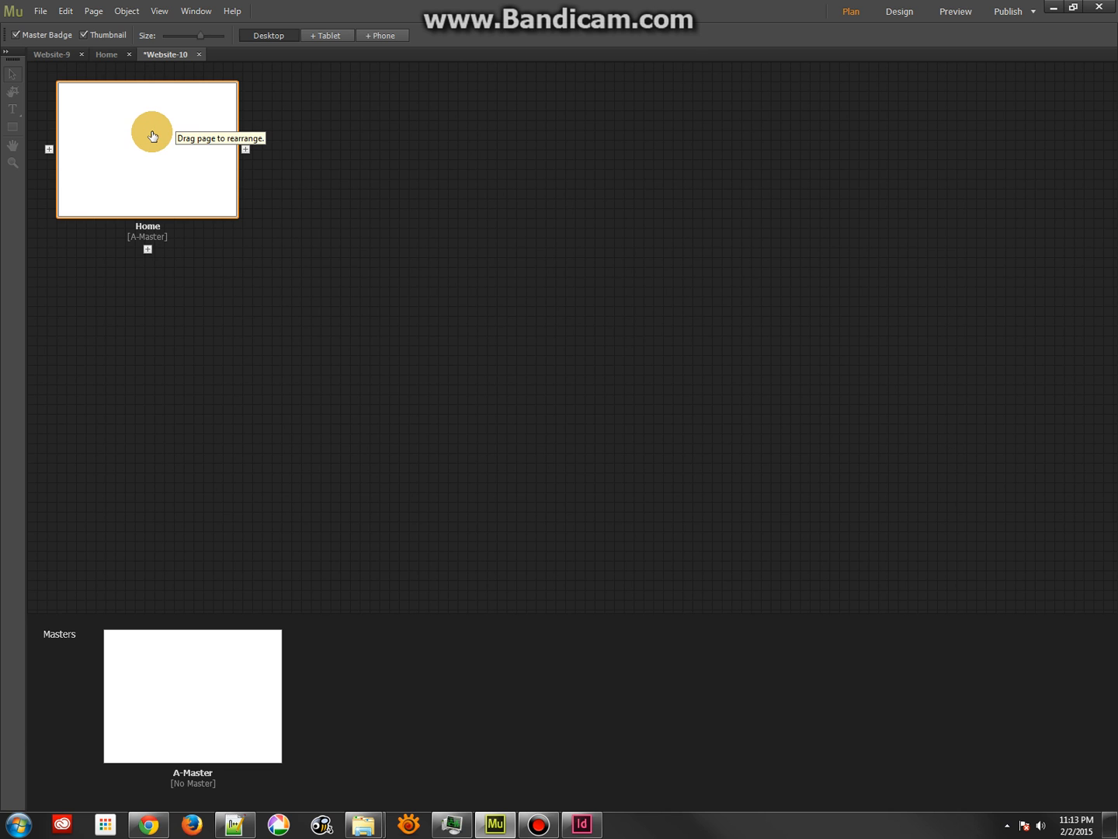
pyautogui.doubleClick(152, 136)
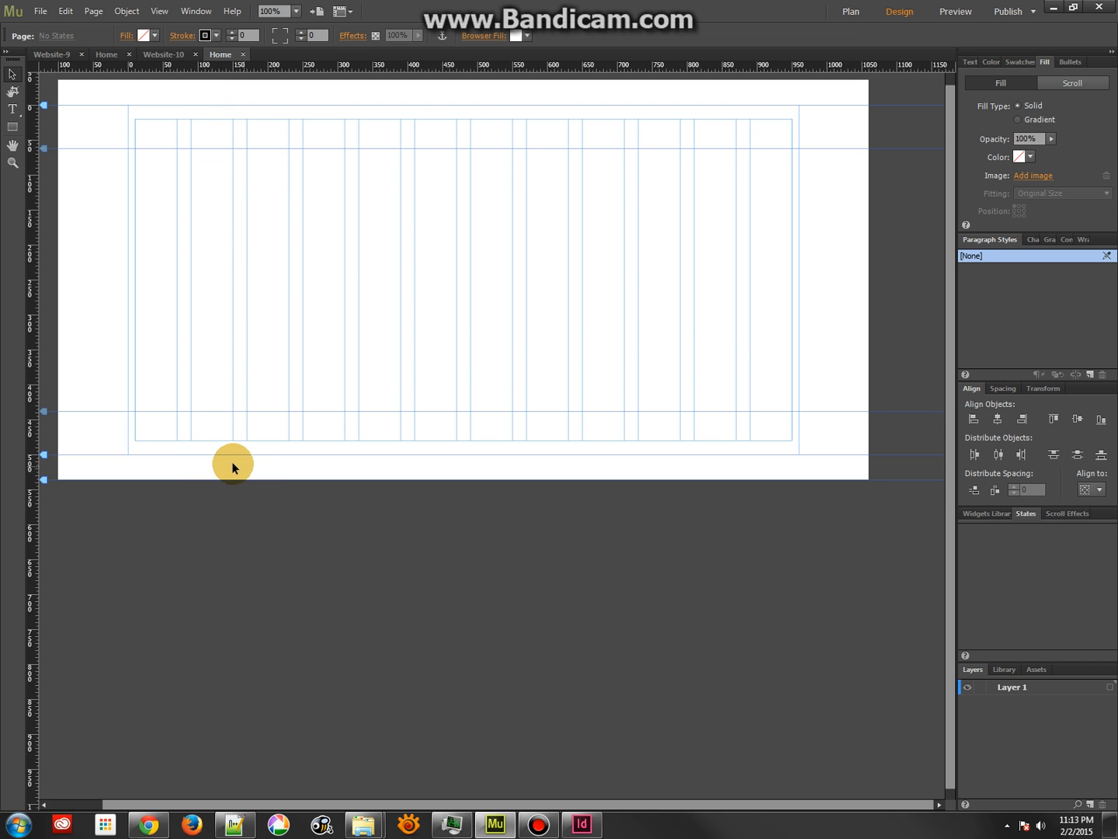
# - Close the open Home pages of both new sites
pyautogui.click(245, 55)
pyautogui.moveTo(143, 95)
pyautogui.click(130, 54)
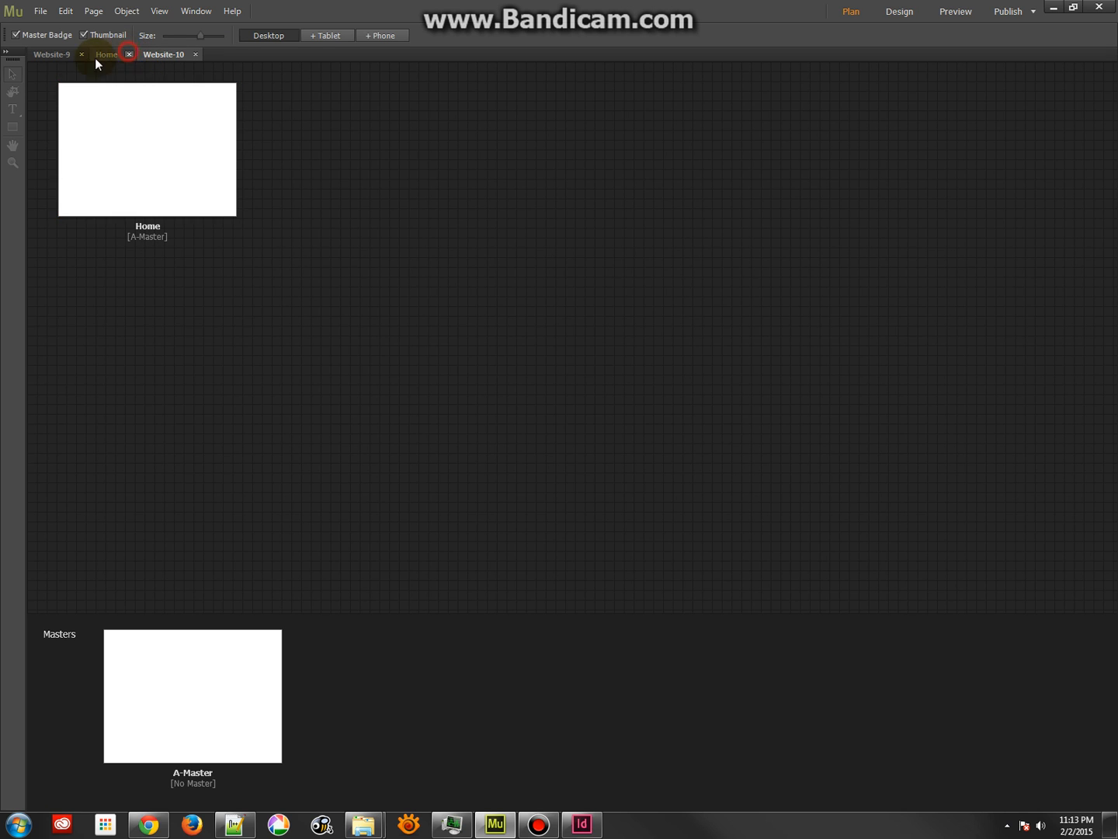
# - Close the Website-9 site and check the column grid on the Home page of Website-10
pyautogui.click(81, 54)
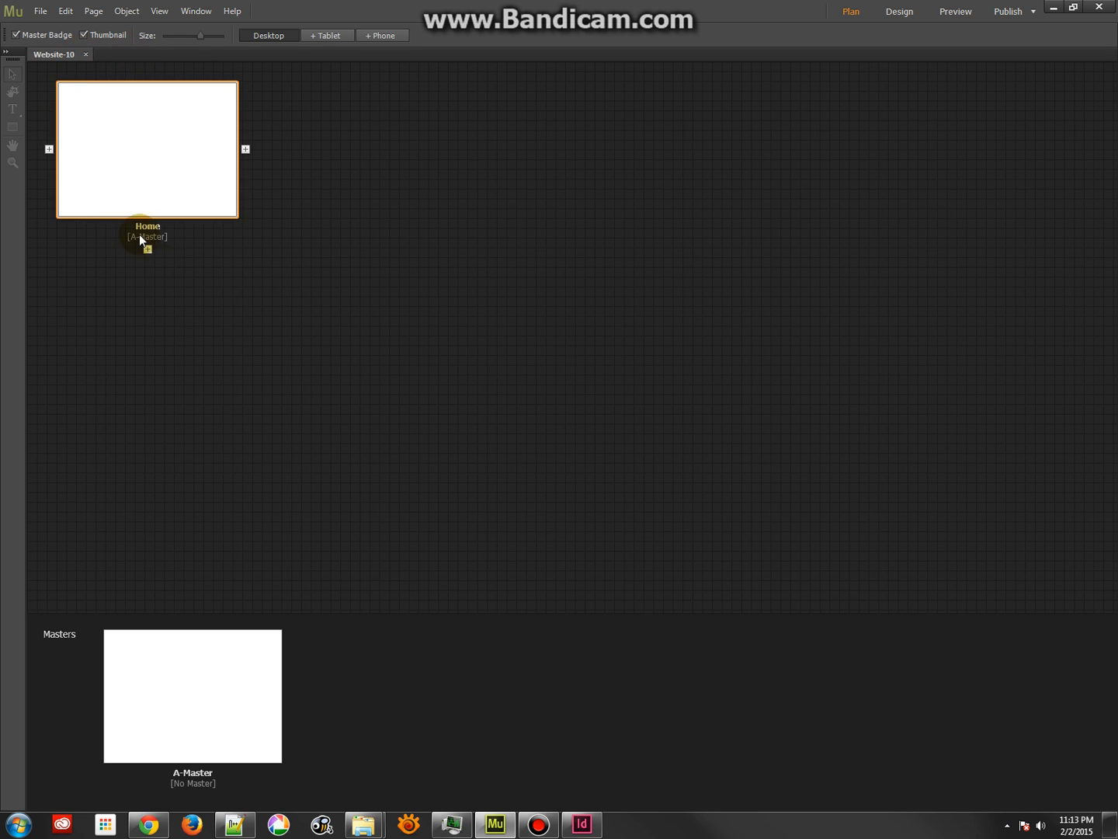
pyautogui.doubleClick(163, 199)
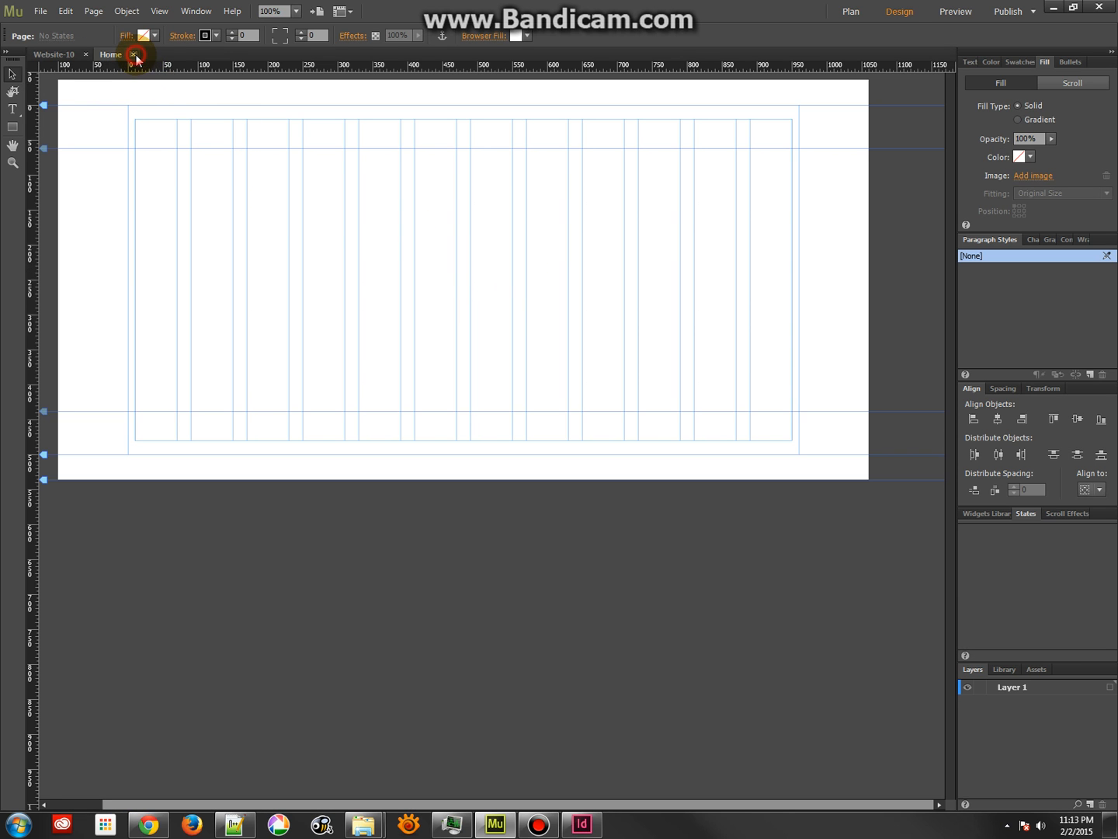
pyautogui.click(136, 54)
# - Save the site in the MuseTut folder as samplesite.muse, replacing the existing file
pyautogui.click(44, 13)
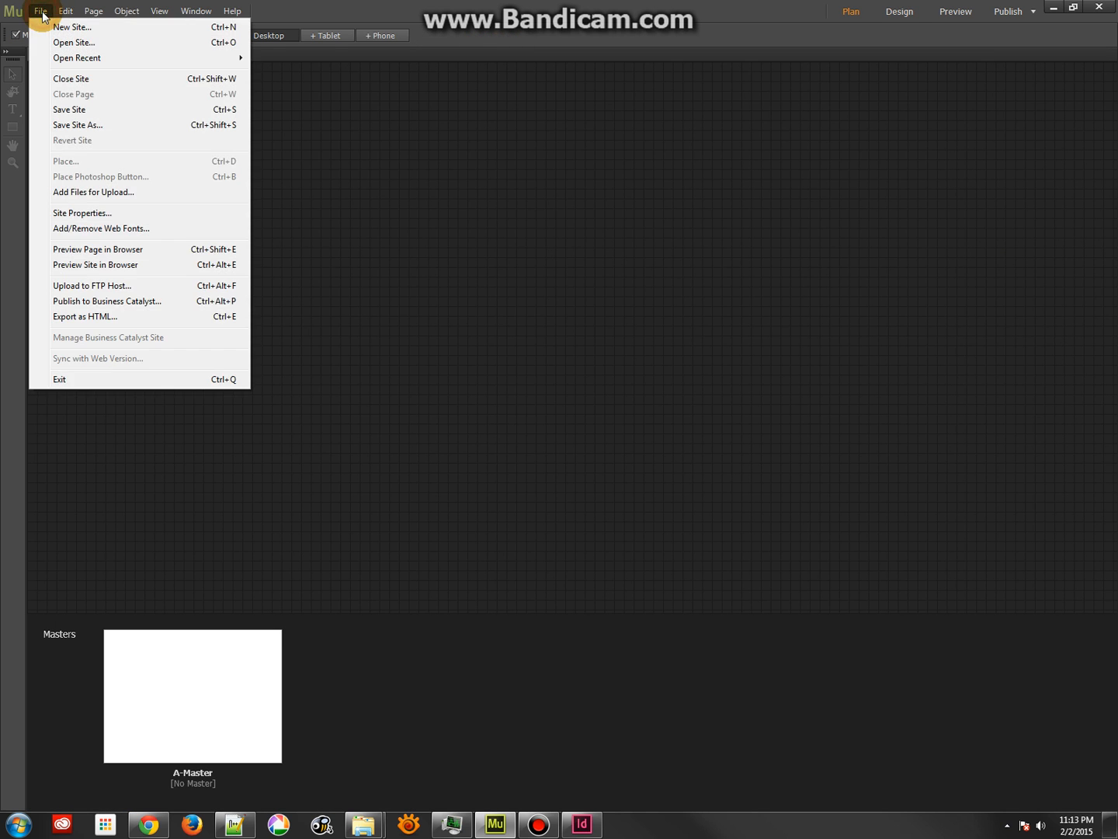
pyautogui.click(68, 108)
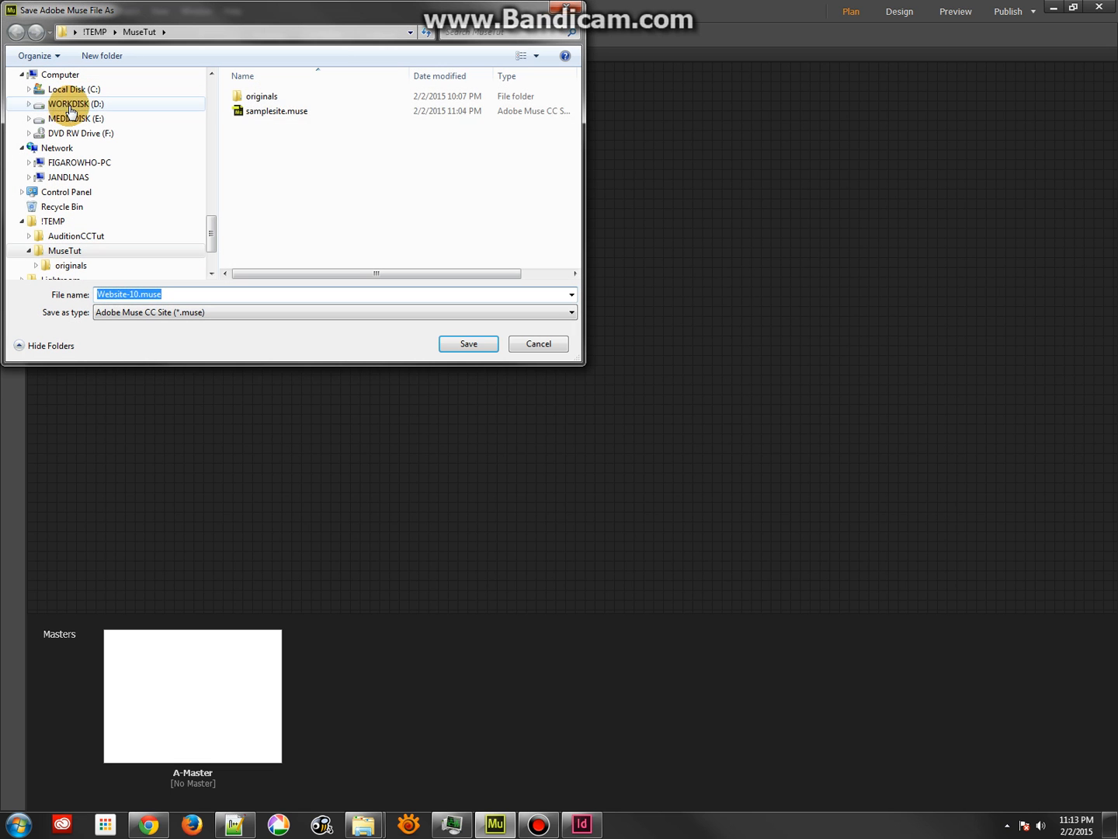
pyautogui.click(294, 115)
pyautogui.click(476, 344)
pyautogui.click(369, 212)
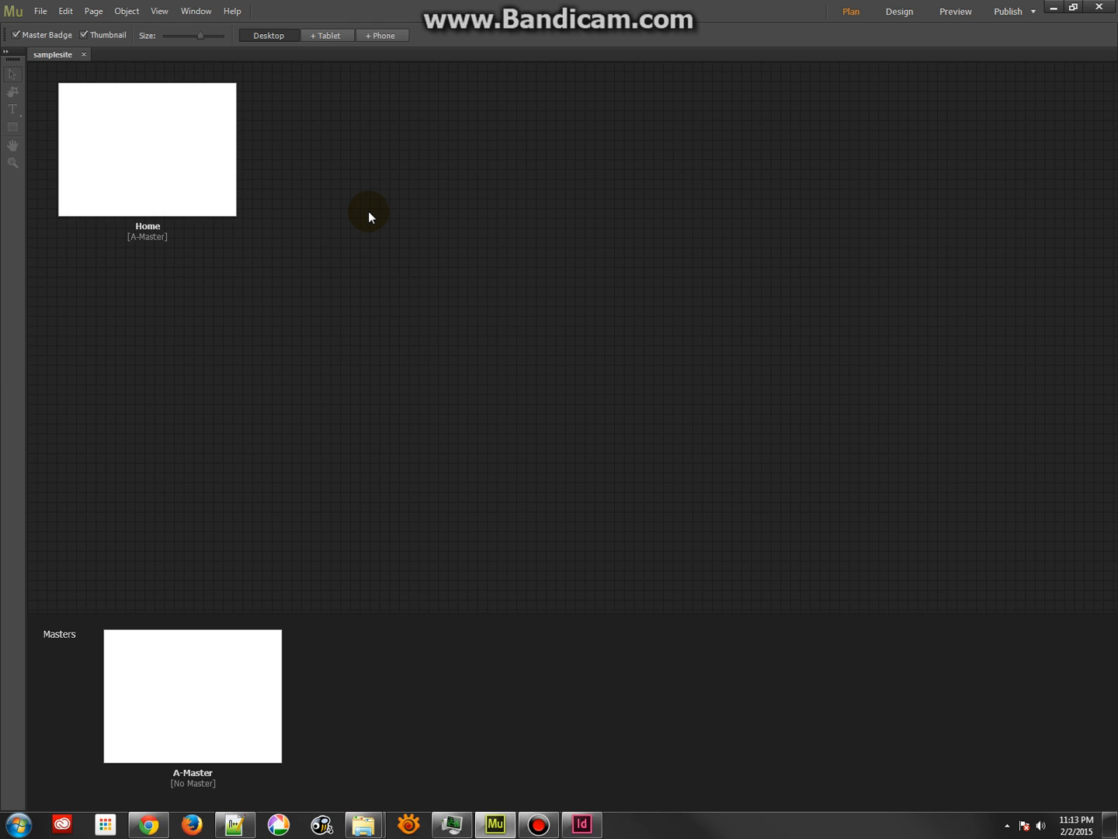
# - Add a top-level page named "about" right after the Home page in the site plan
pyautogui.click(212, 151)
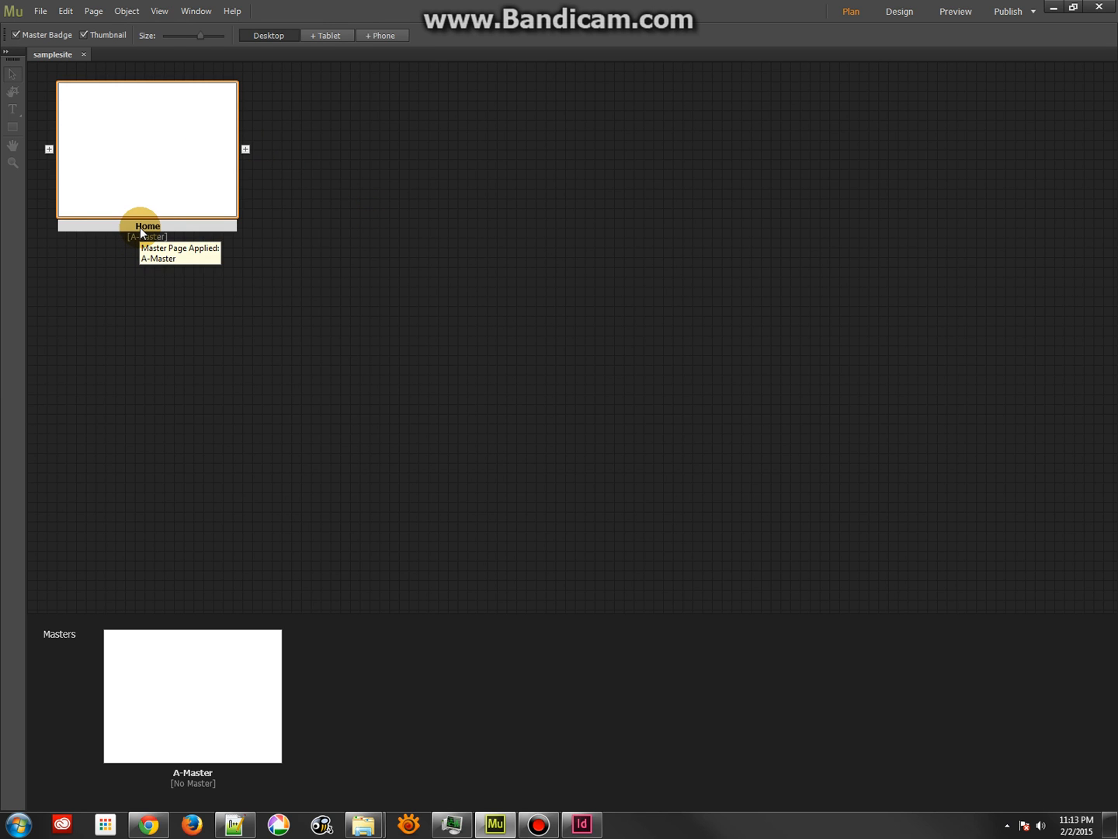
pyautogui.click(246, 150)
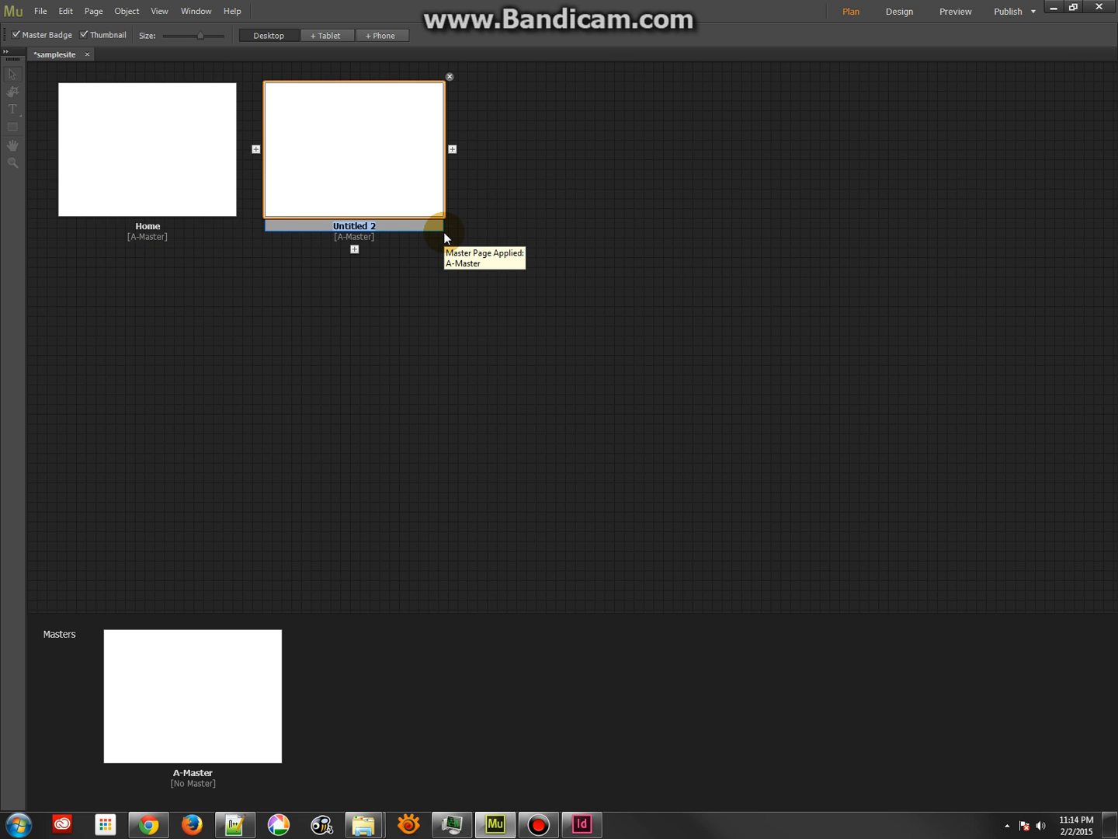
pyautogui.write('about')
pyautogui.press('Return')
# - Add two more top-level pages after the about page, named "services" and "contact"
pyautogui.click(453, 149)
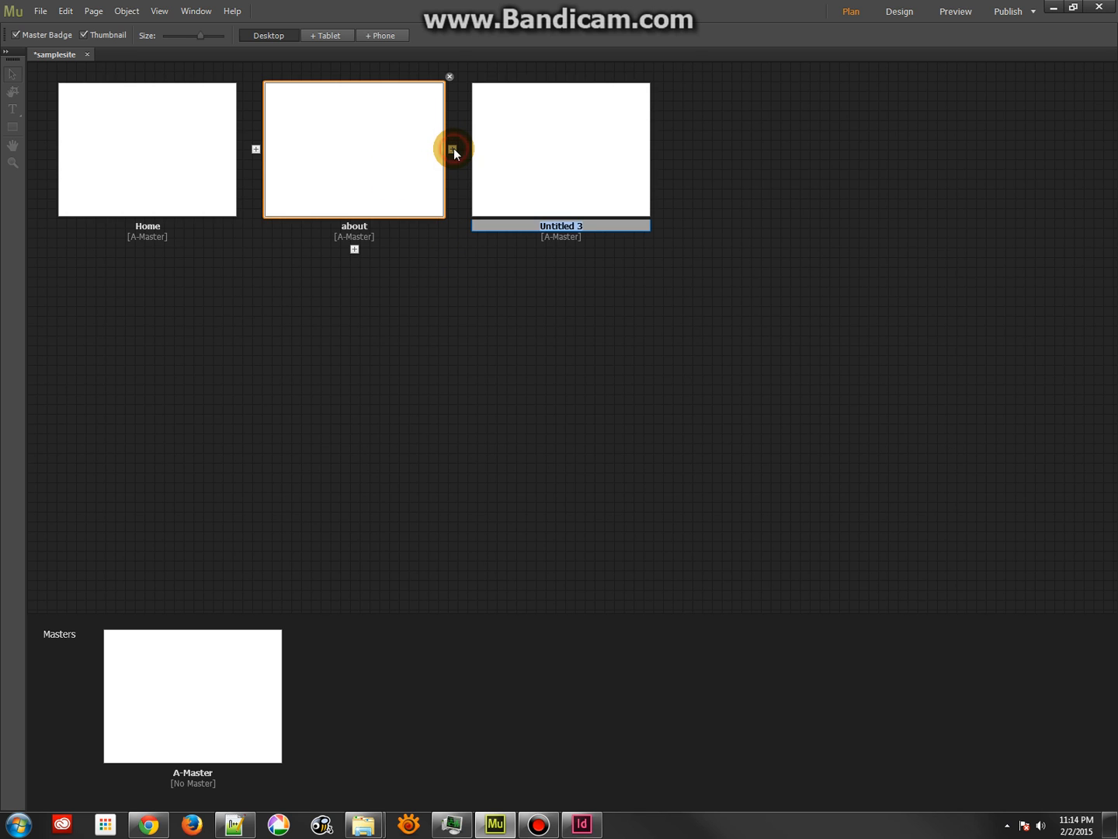
pyautogui.write('services')
pyautogui.press('Return')
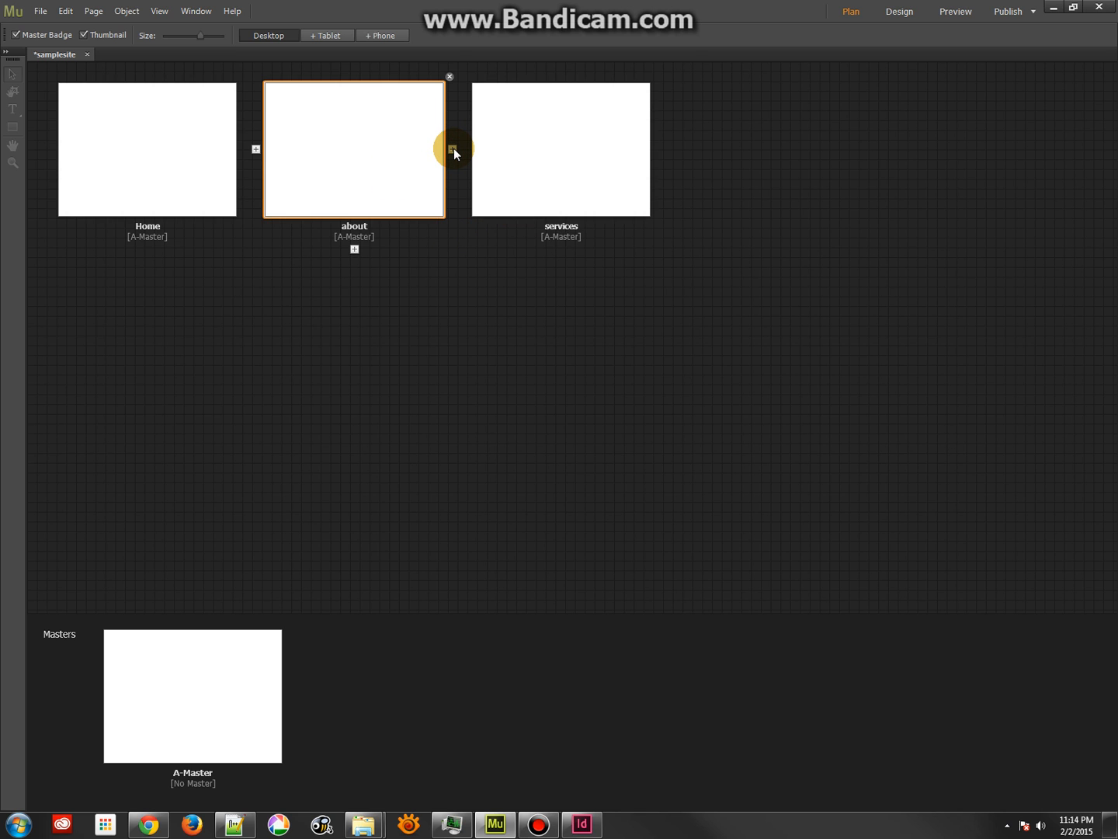
pyautogui.click(661, 150)
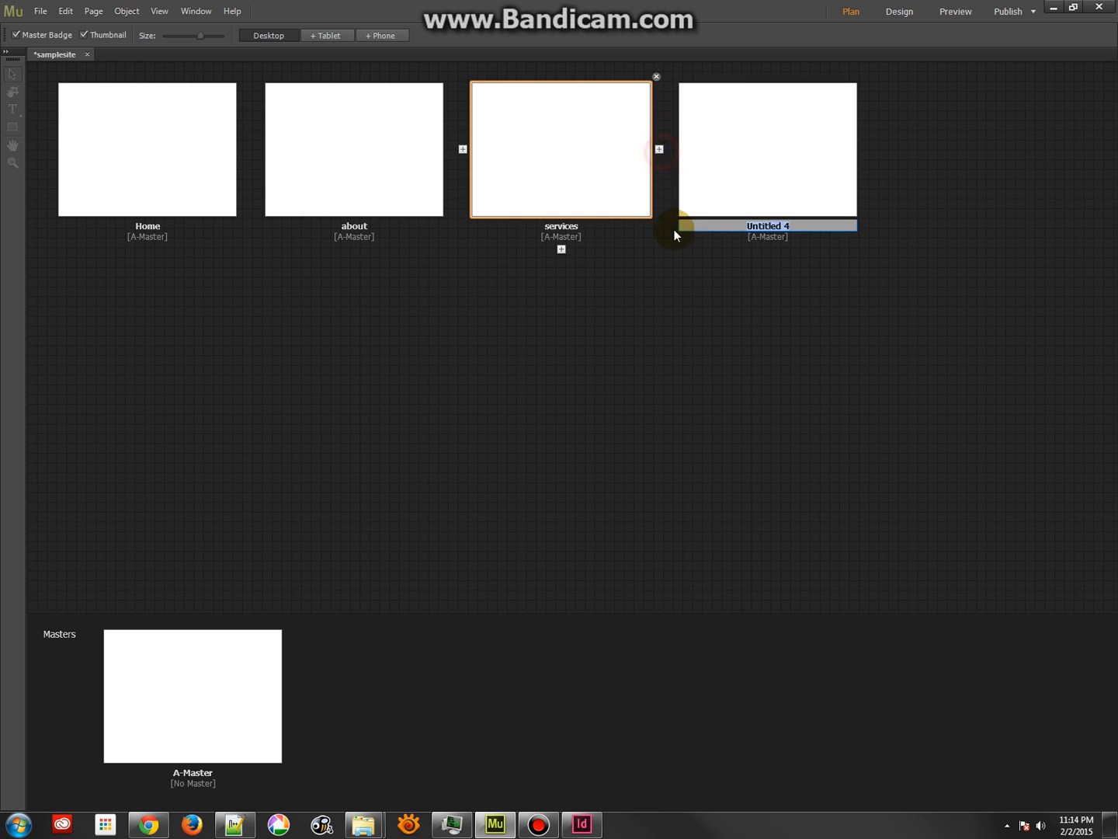
pyautogui.write('contact')
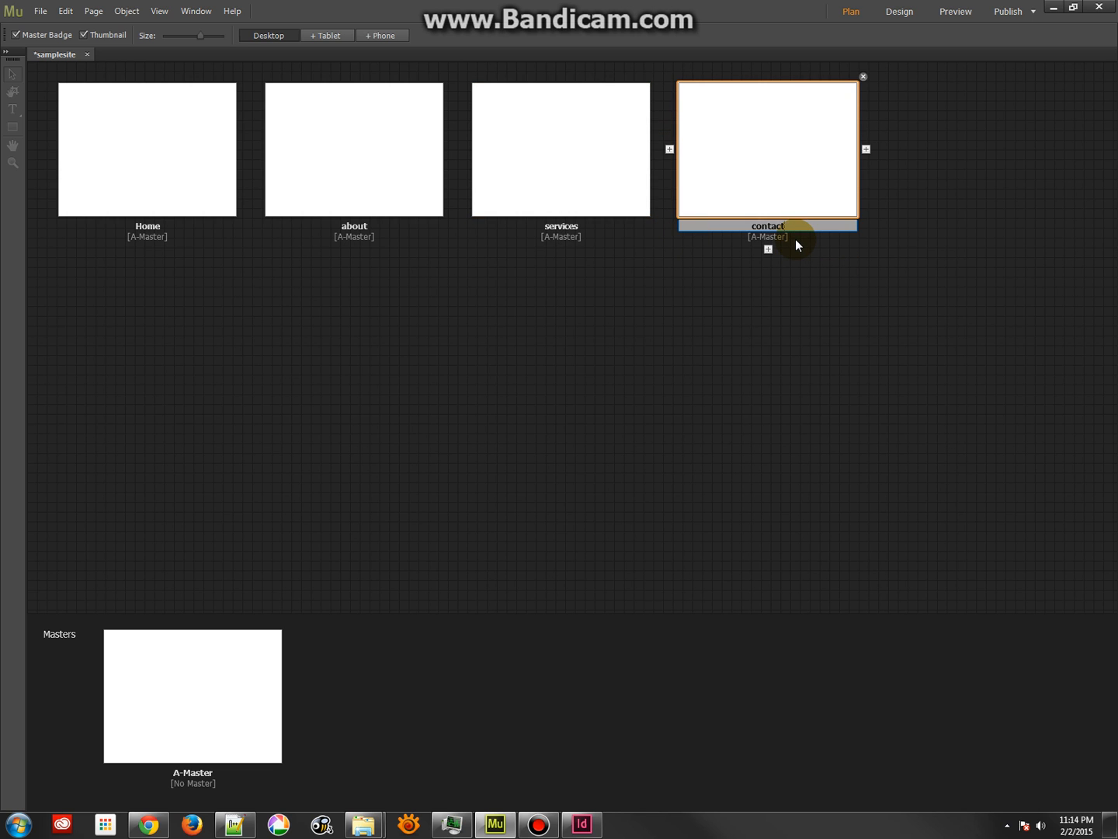
pyautogui.press('Return')
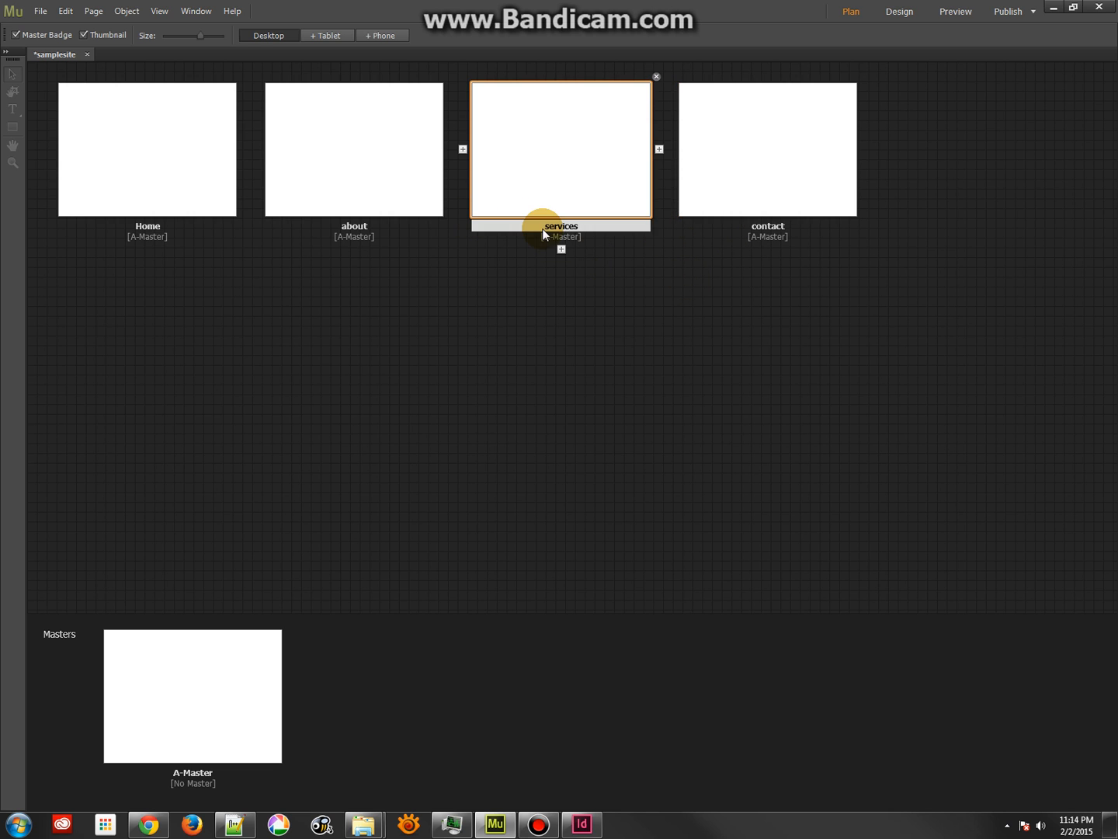
# - Add a child page under the services page and name it "services1"
pyautogui.click(560, 250)
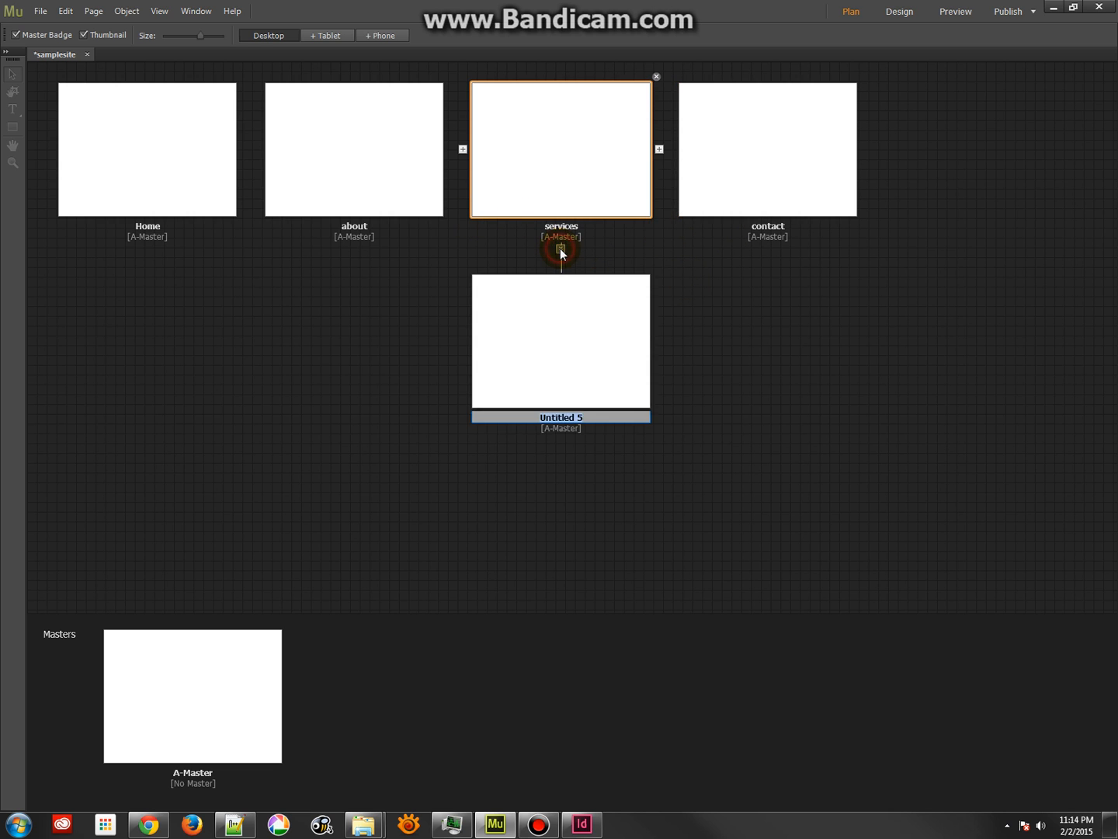
pyautogui.write('services1')
pyautogui.press('Return')
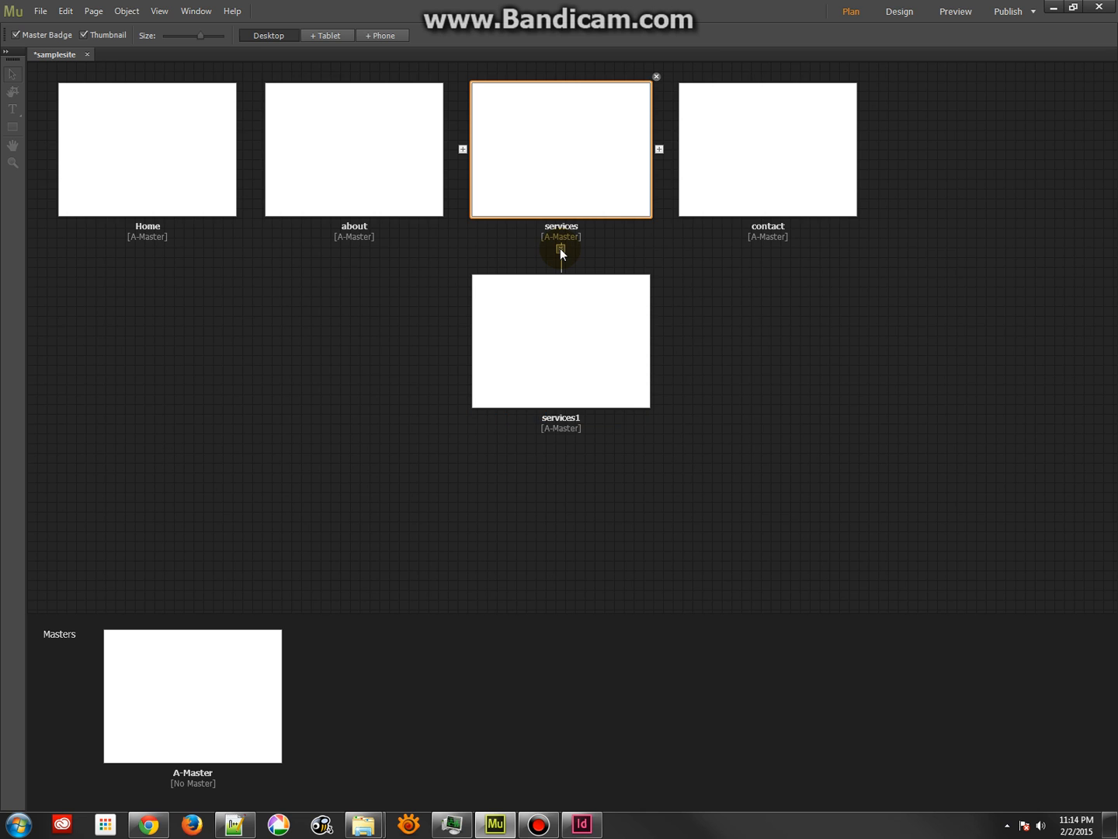
# - Rename the child page under services as "service 1"
pyautogui.click(542, 402)
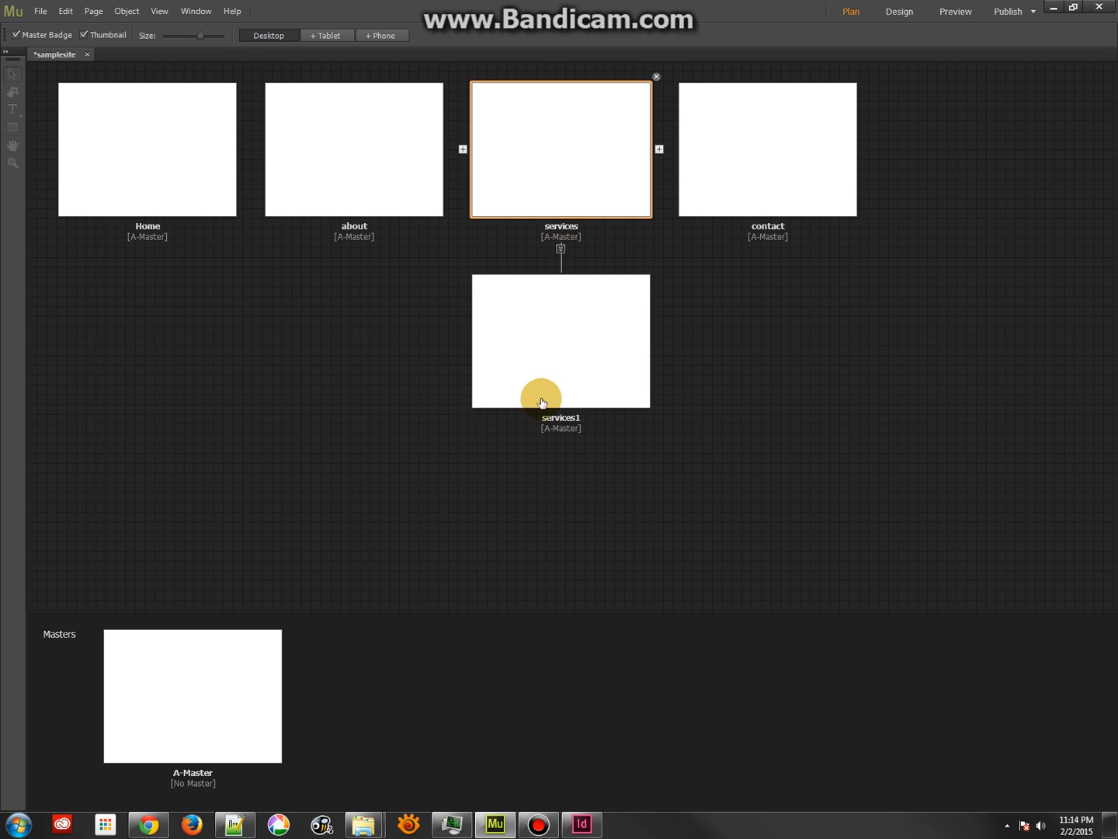
pyautogui.doubleClick(577, 417)
pyautogui.press('BackSpace')
pyautogui.press('BackSpace')
pyautogui.write('1')
pyautogui.click(547, 527)
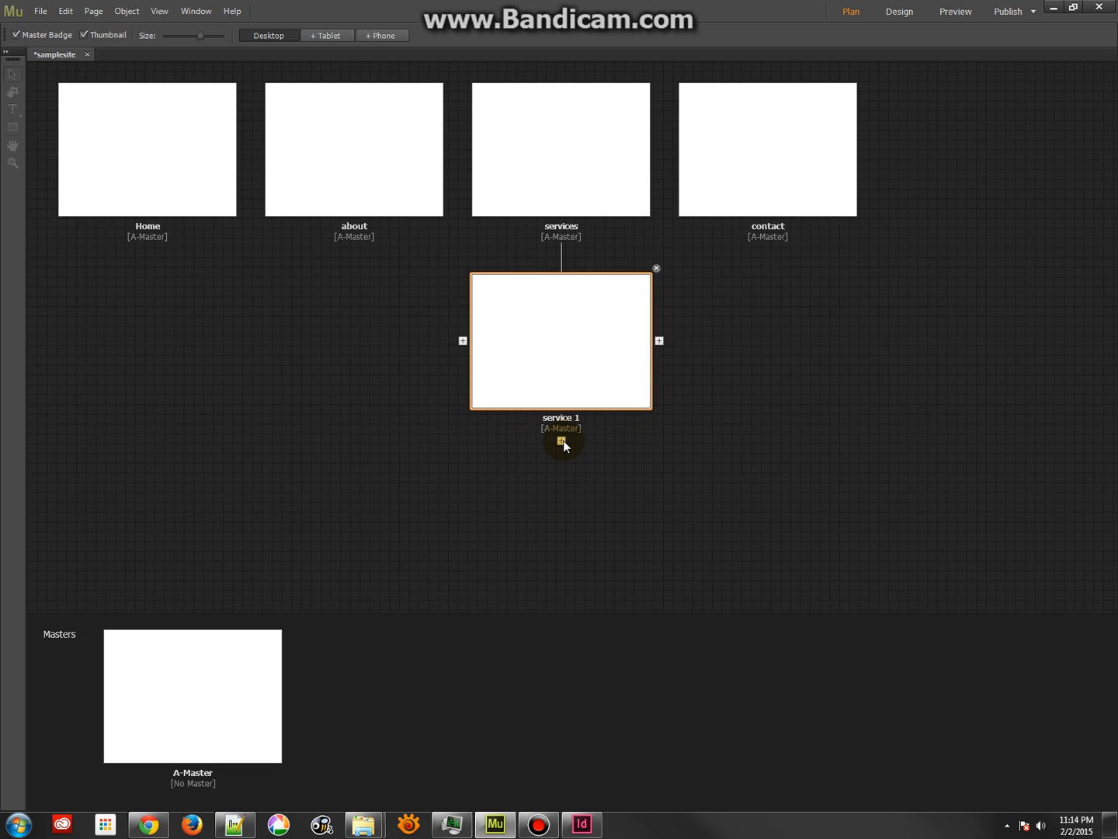
# - Add a child page beneath service 1 and name it "service 2"
pyautogui.click(561, 440)
pyautogui.write('Service')
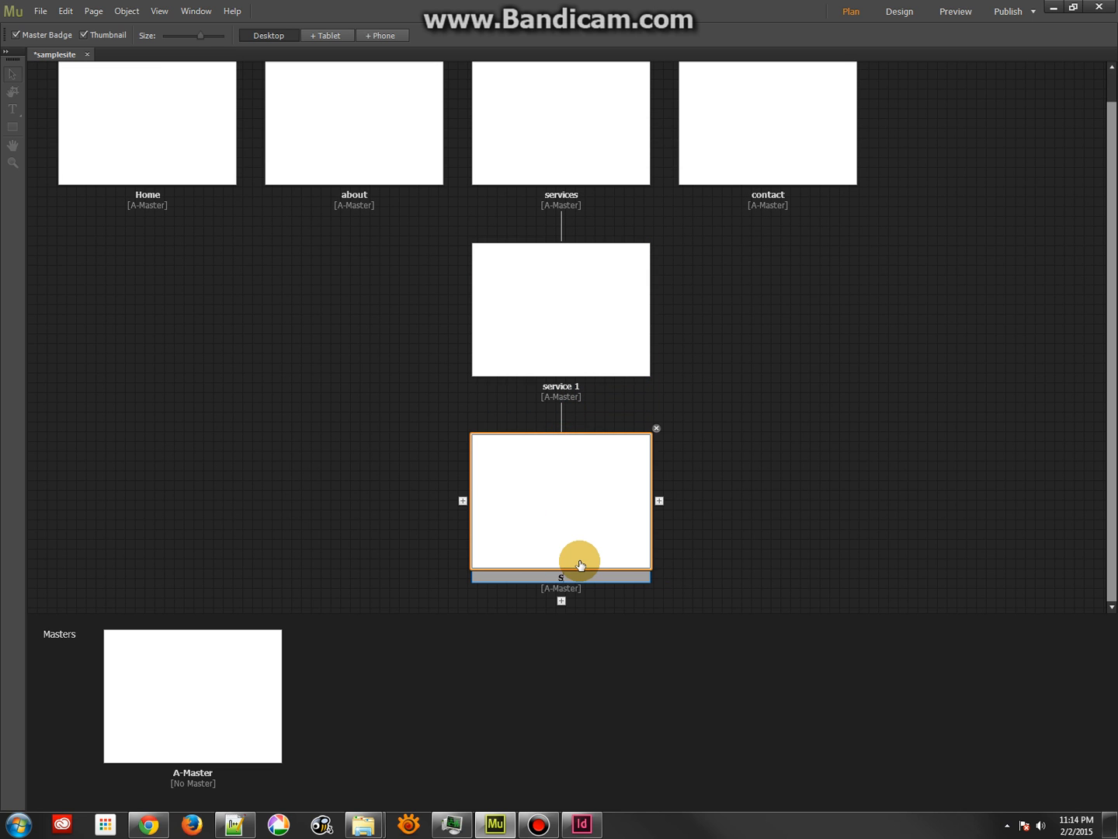
pyautogui.write(' 2')
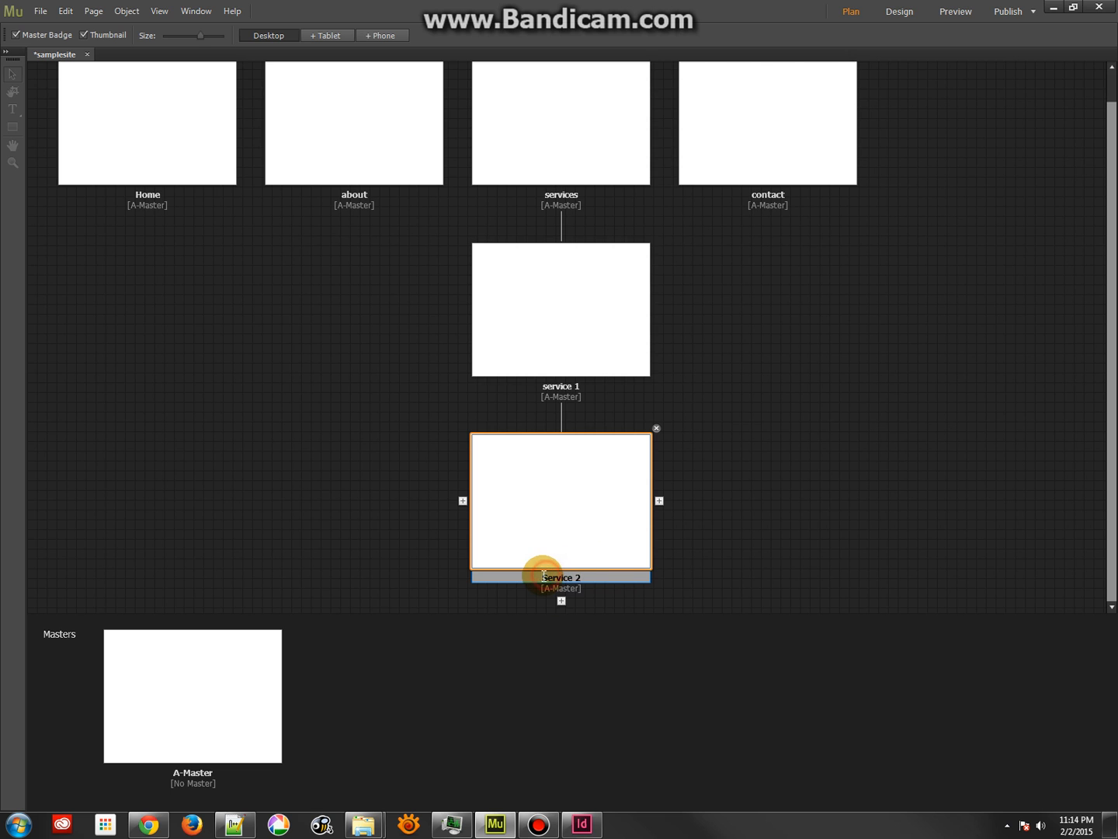
pyautogui.click(570, 619)
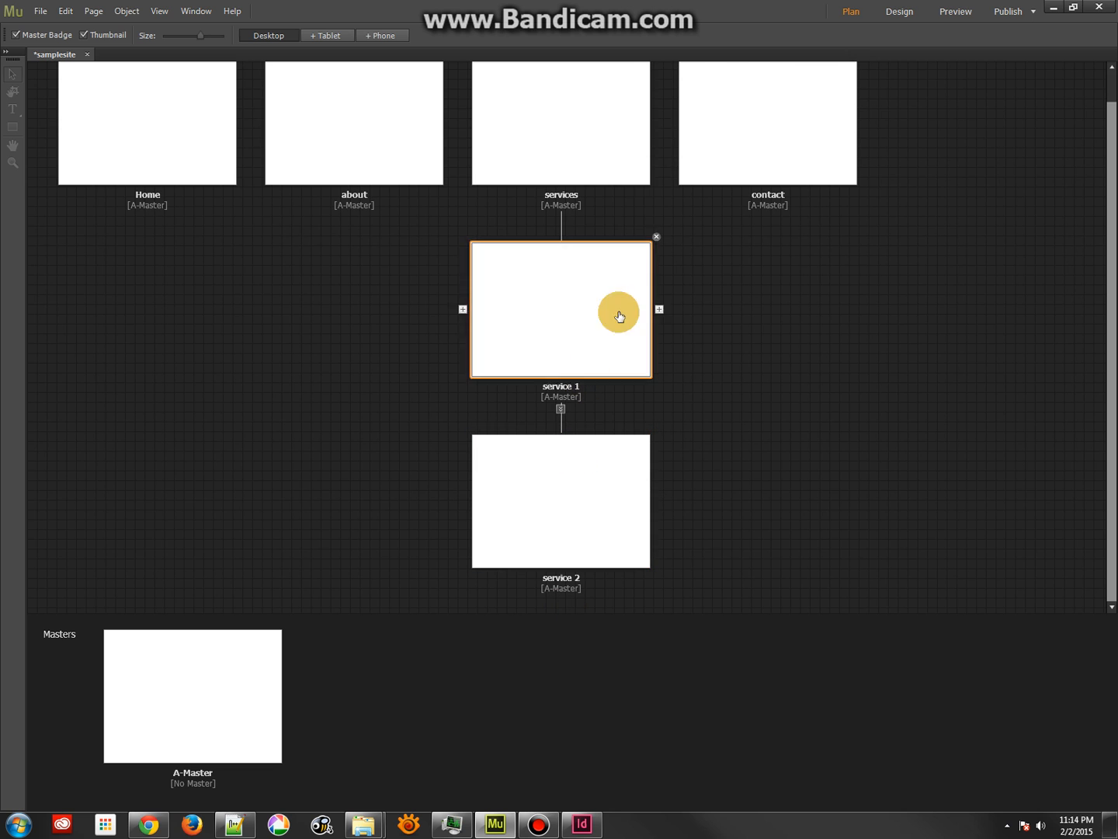
# - Collapse the subpages under the services page and expand them again
pyautogui.click(561, 216)
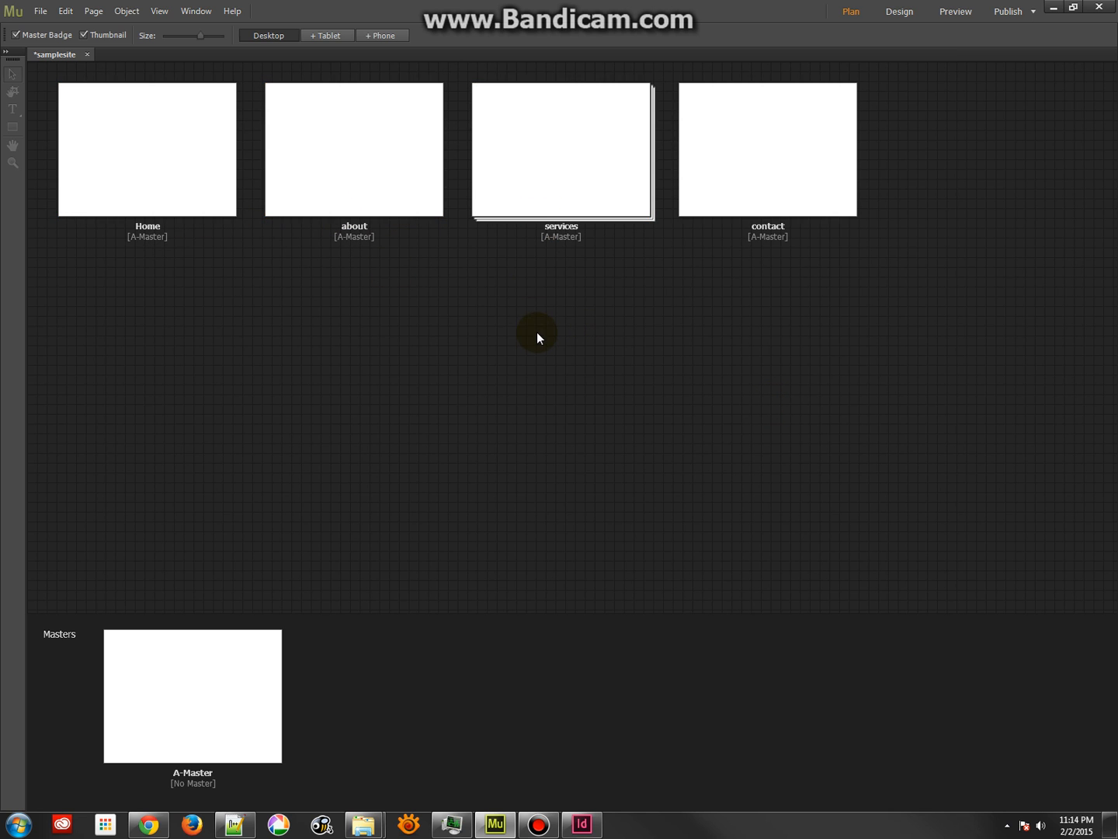
pyautogui.click(560, 249)
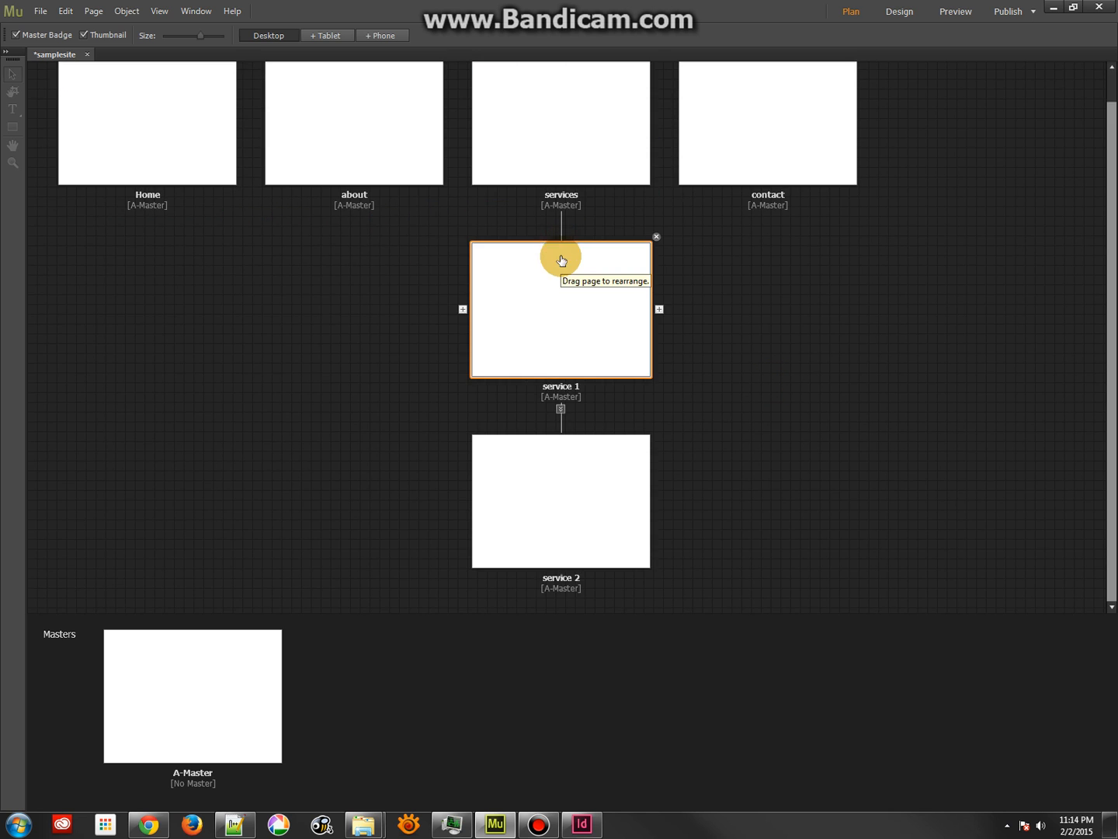
pyautogui.click(724, 302)
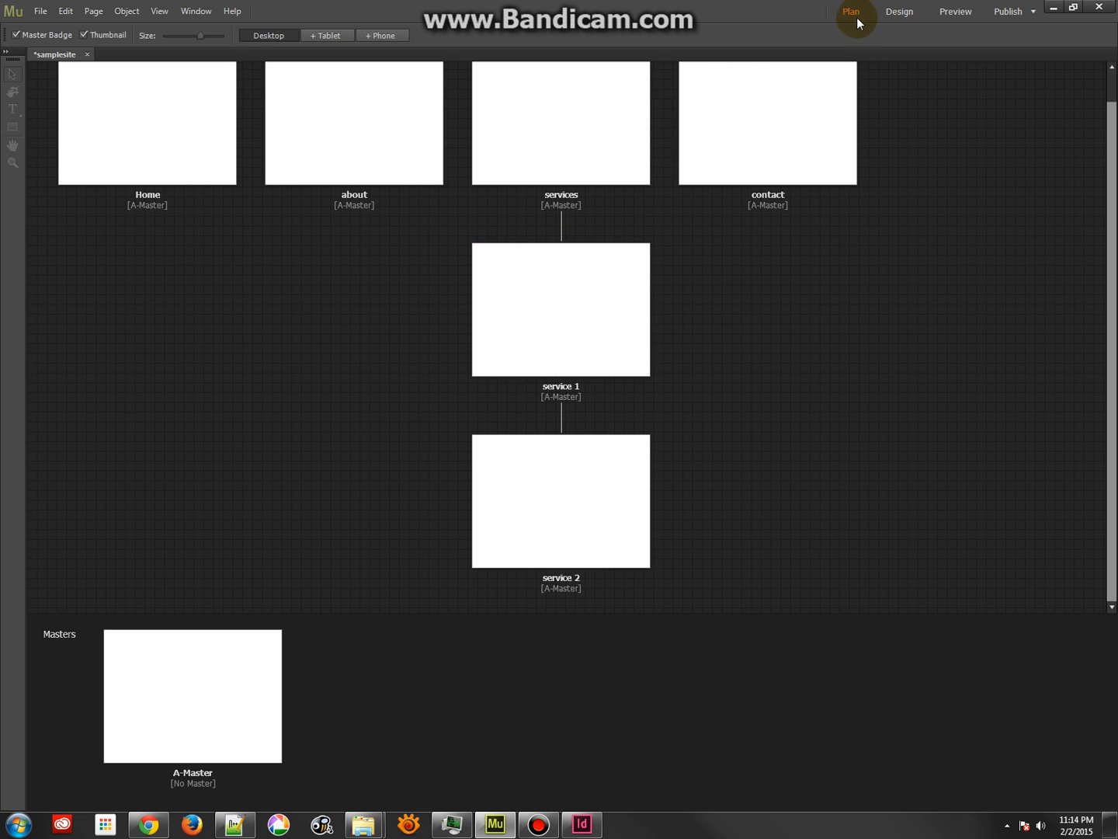
pyautogui.click(294, 371)
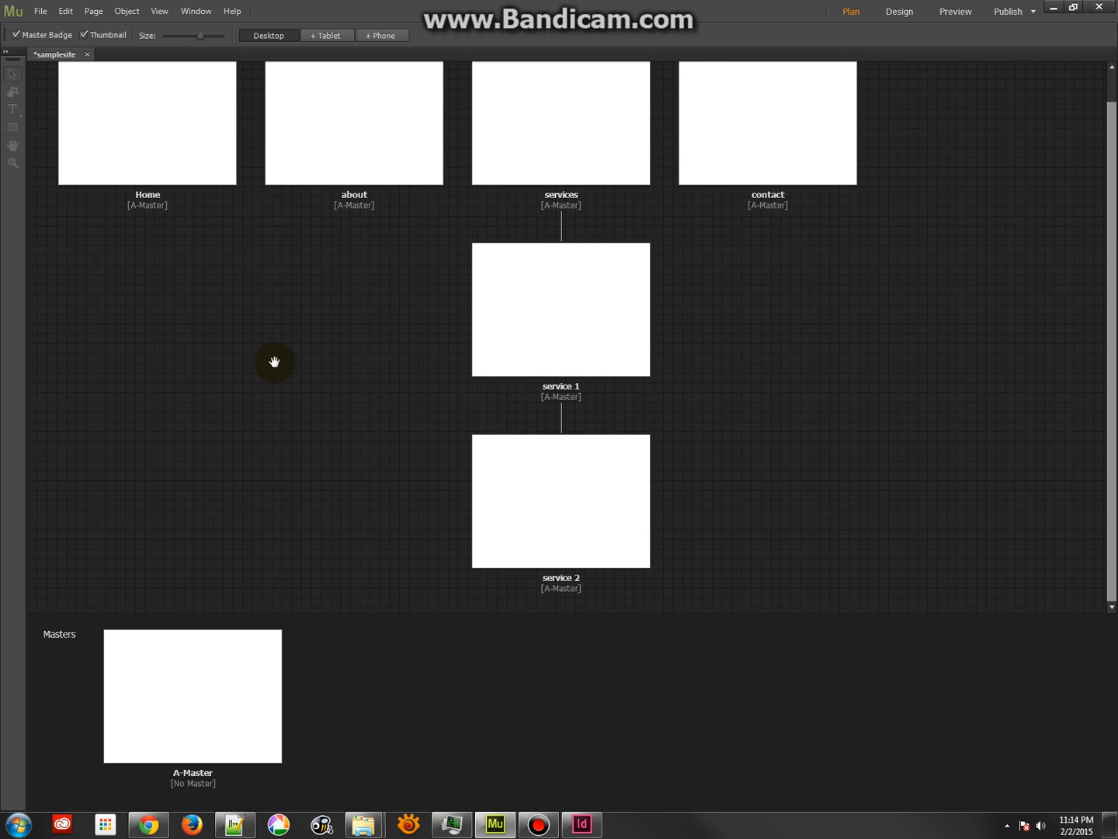
# - Open the A-Master page for design and move its top-of-page guide up to the browser's top edge
pyautogui.doubleClick(160, 720)
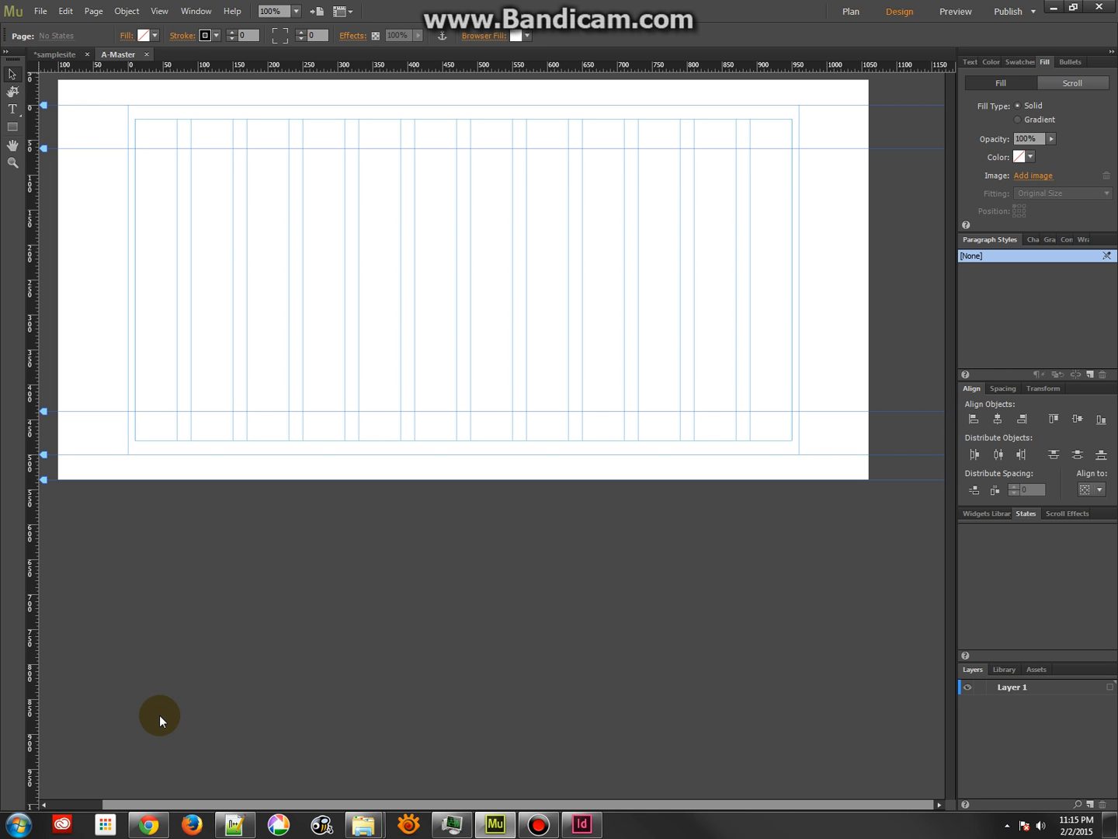
pyautogui.click(44, 109)
pyautogui.moveTo(44, 109); pyautogui.dragTo(36, 37)
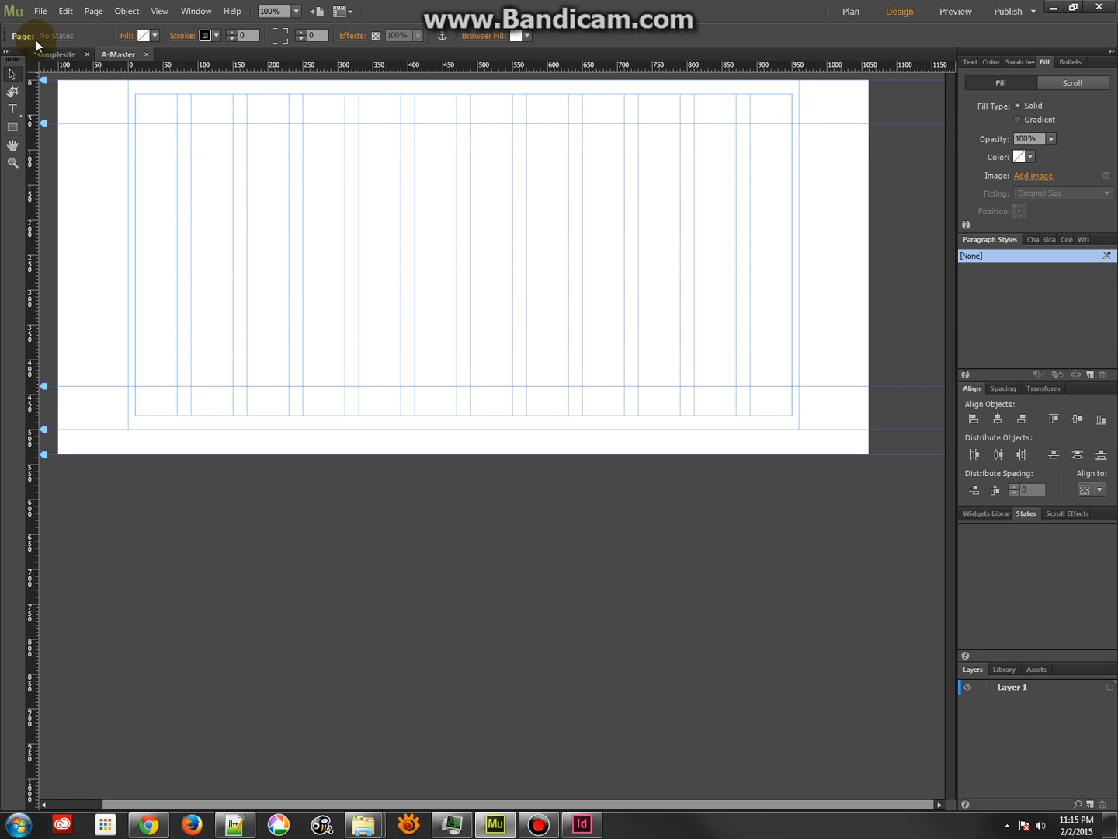
pyautogui.moveTo(46, 87)
pyautogui.mouseDown()
pyautogui.moveTo(46, 124)
pyautogui.moveTo(45, 72)
pyautogui.mouseUp()
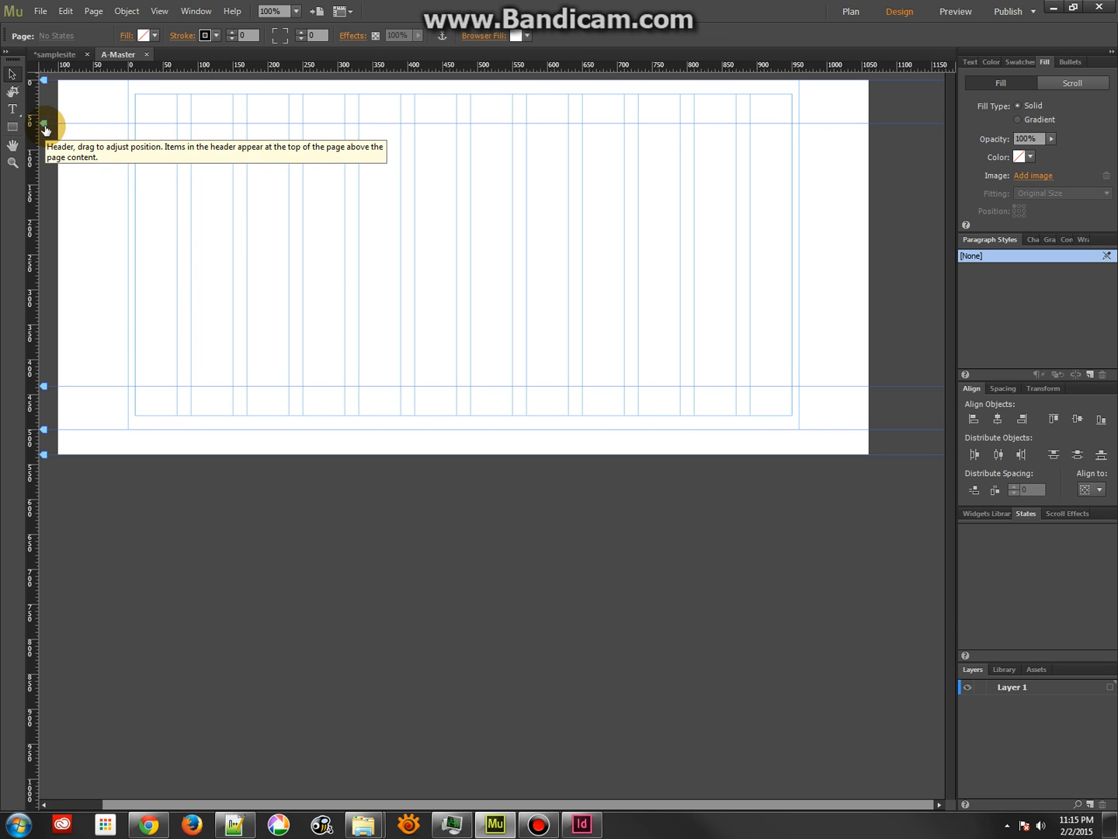
# - Lower the header guide to about 200 px, and the bottom-of-page and footer guides to about 630 and 550 px
pyautogui.moveTo(44, 129); pyautogui.dragTo(43, 225)
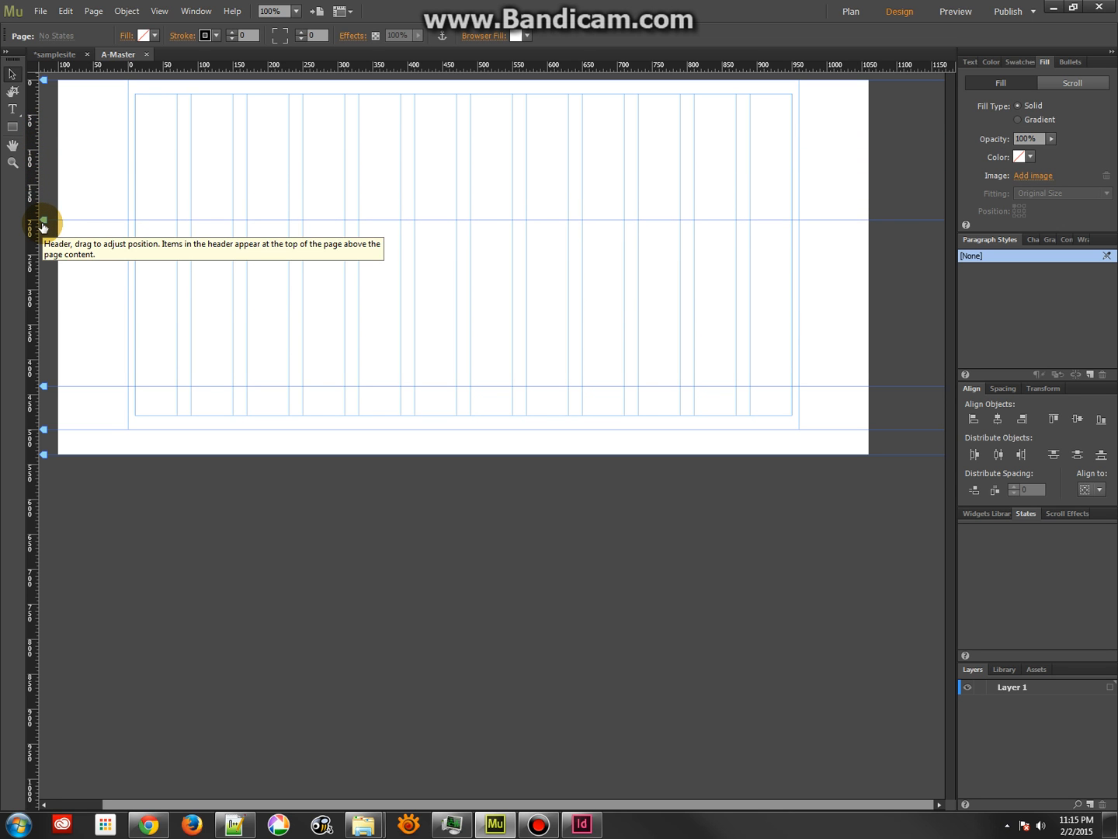
pyautogui.moveTo(50, 432); pyautogui.dragTo(53, 519)
pyautogui.moveTo(45, 386); pyautogui.dragTo(34, 469)
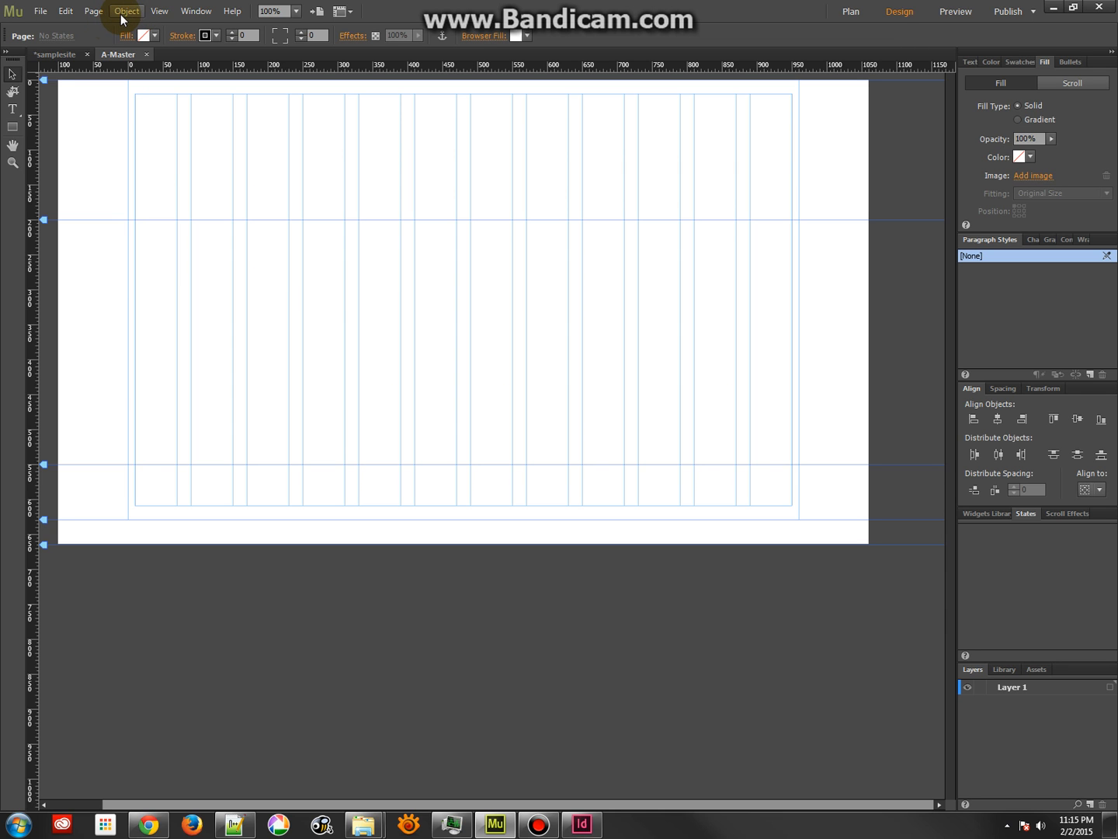
# - Draw a rectangle about 771 by 173 px across the header area and fill it with brown #736357
pyautogui.click(13, 129)
pyautogui.moveTo(150, 120); pyautogui.dragTo(689, 242)
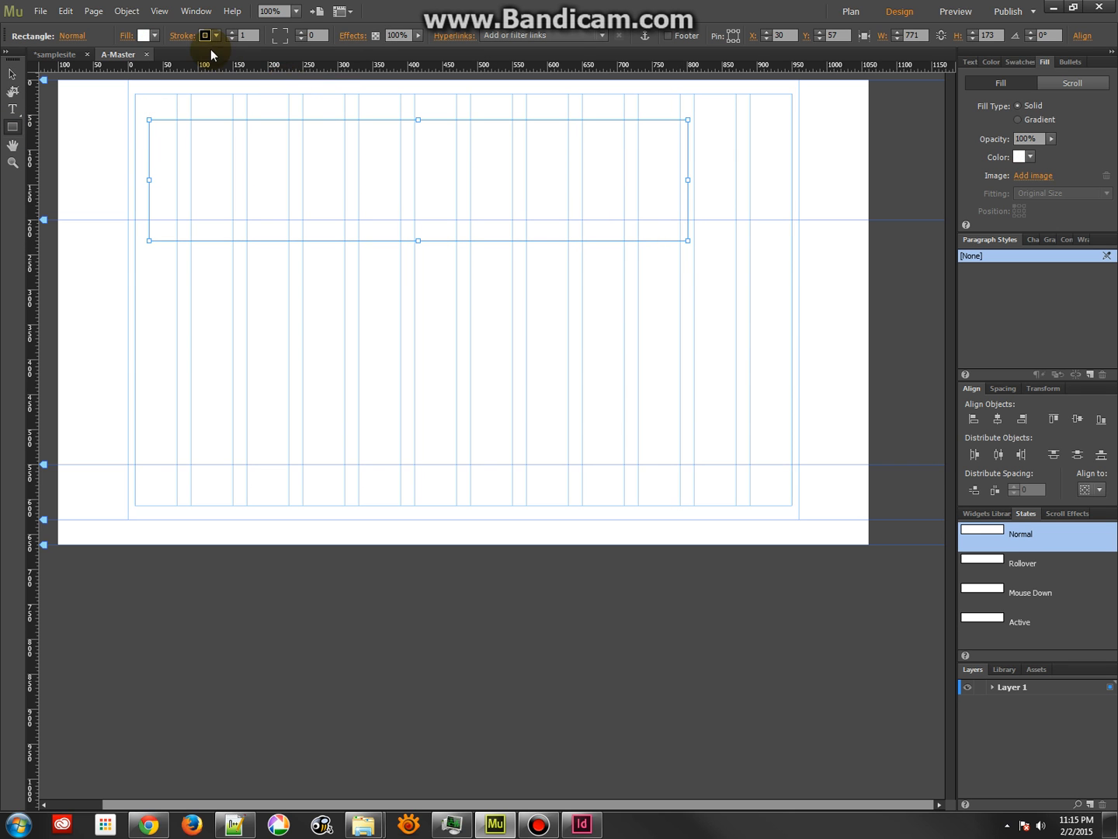
pyautogui.click(155, 36)
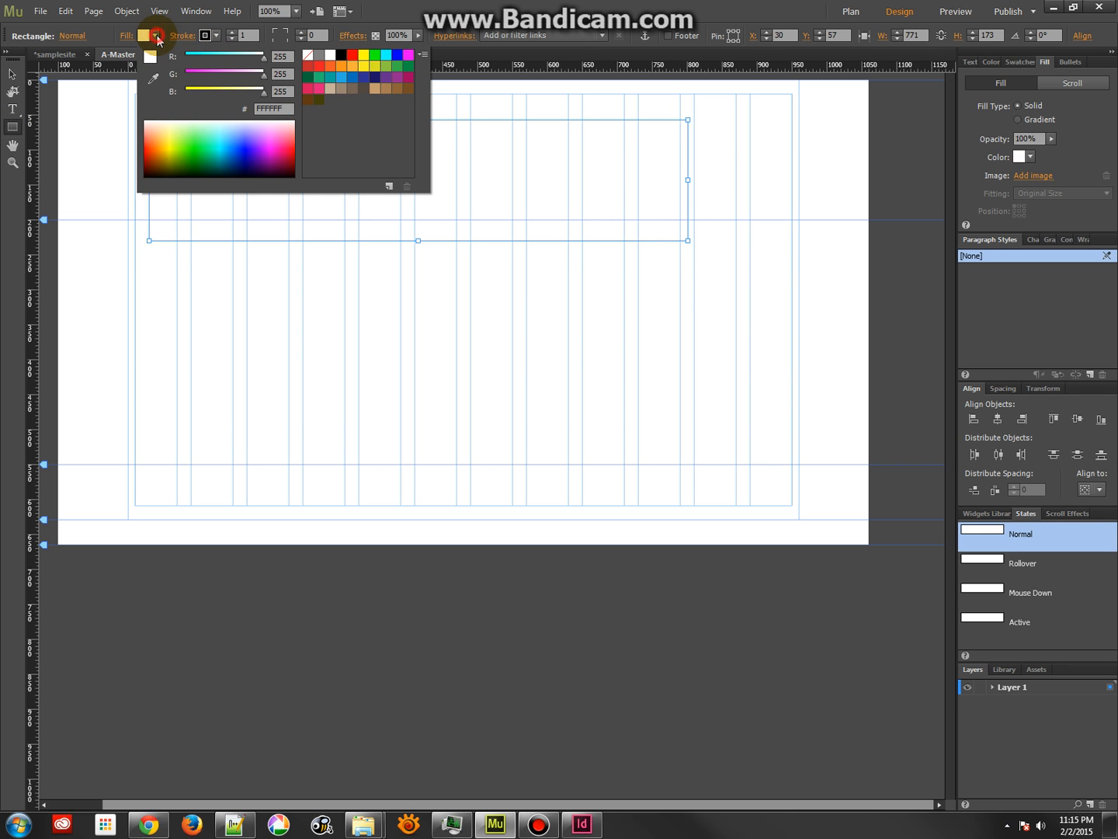
pyautogui.click(352, 90)
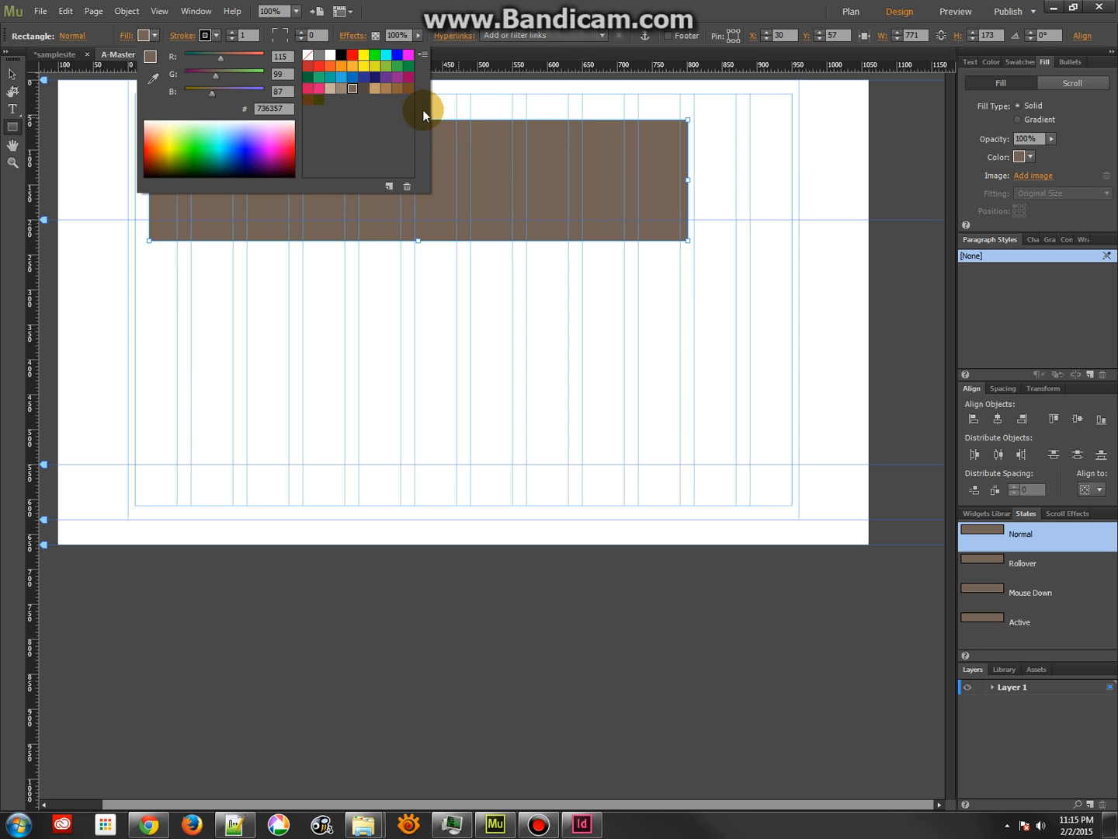
# - Remove the header rectangle's outline by setting its stroke width to 0 and its stroke colour to None
pyautogui.click(12, 73)
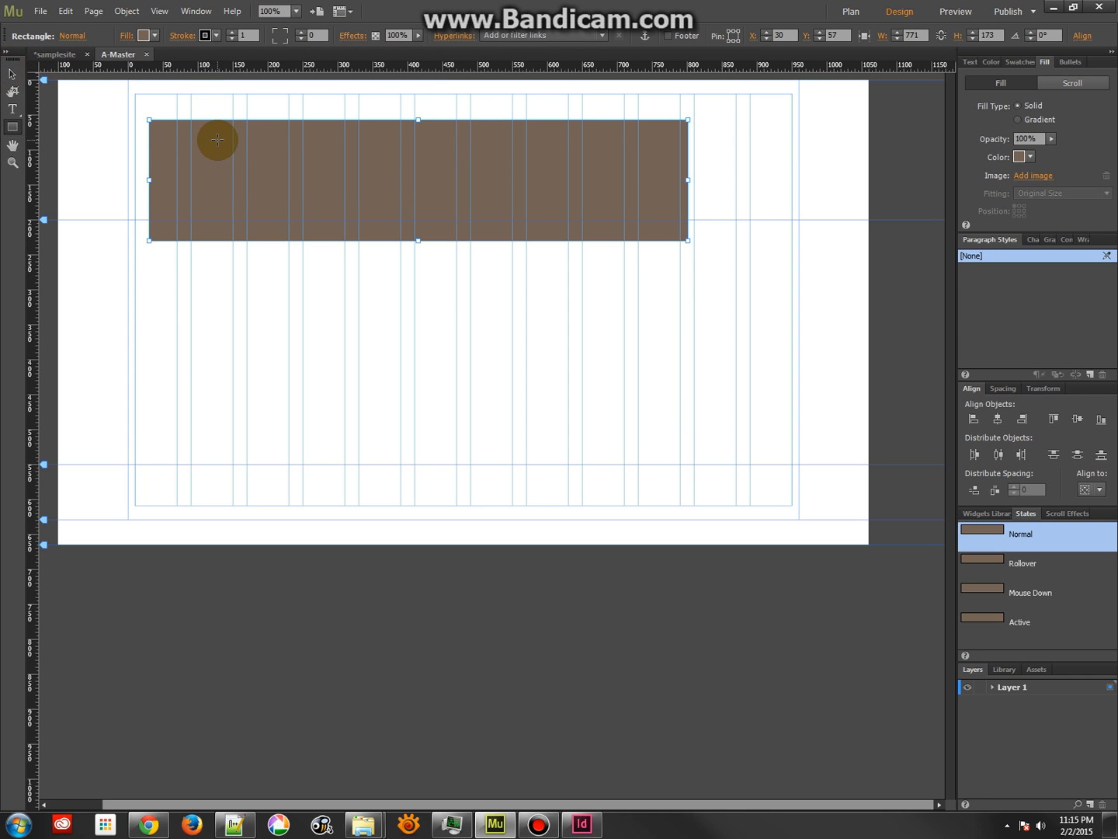
pyautogui.click(13, 73)
pyautogui.click(207, 146)
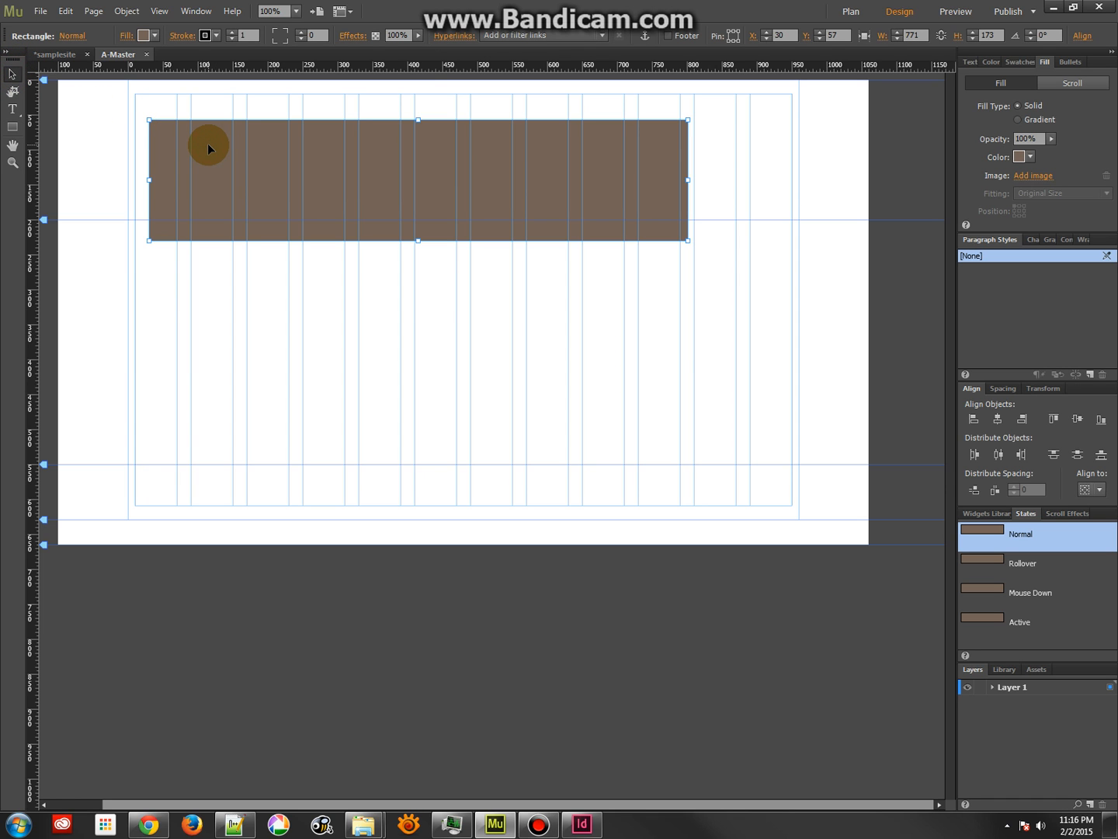
pyautogui.click(231, 38)
pyautogui.click(231, 38)
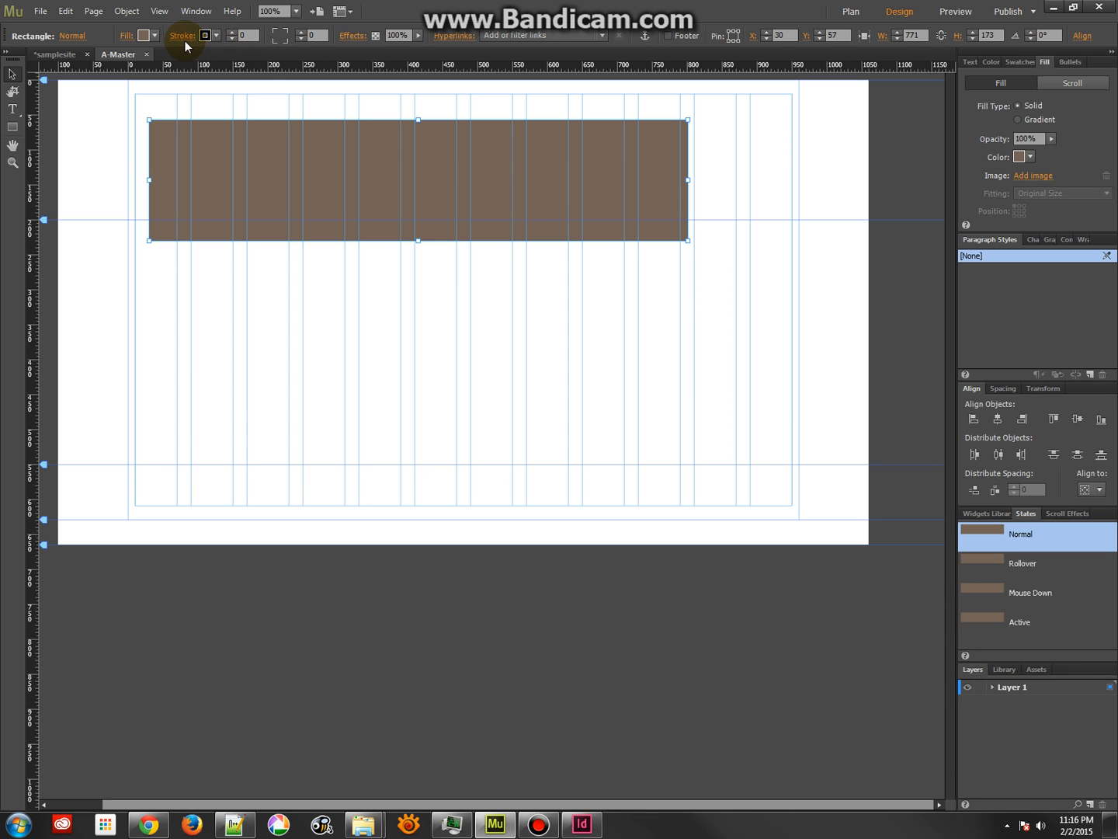
pyautogui.click(213, 36)
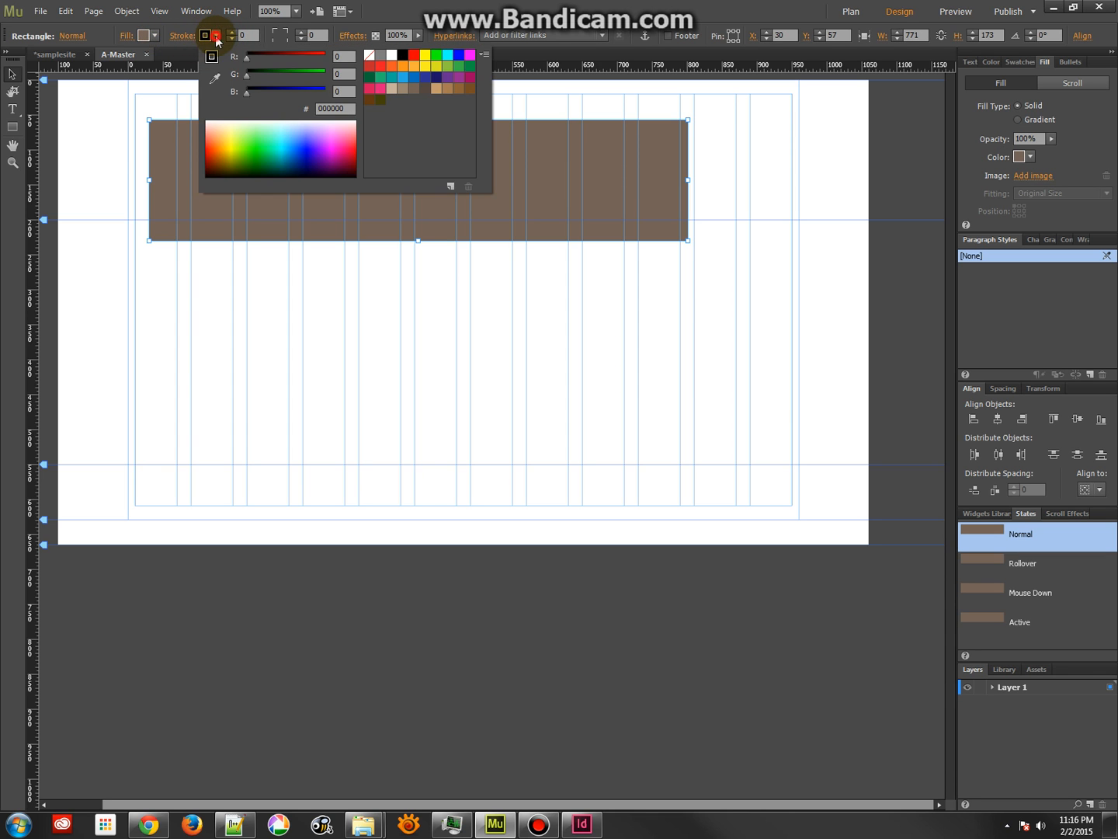
pyautogui.click(369, 58)
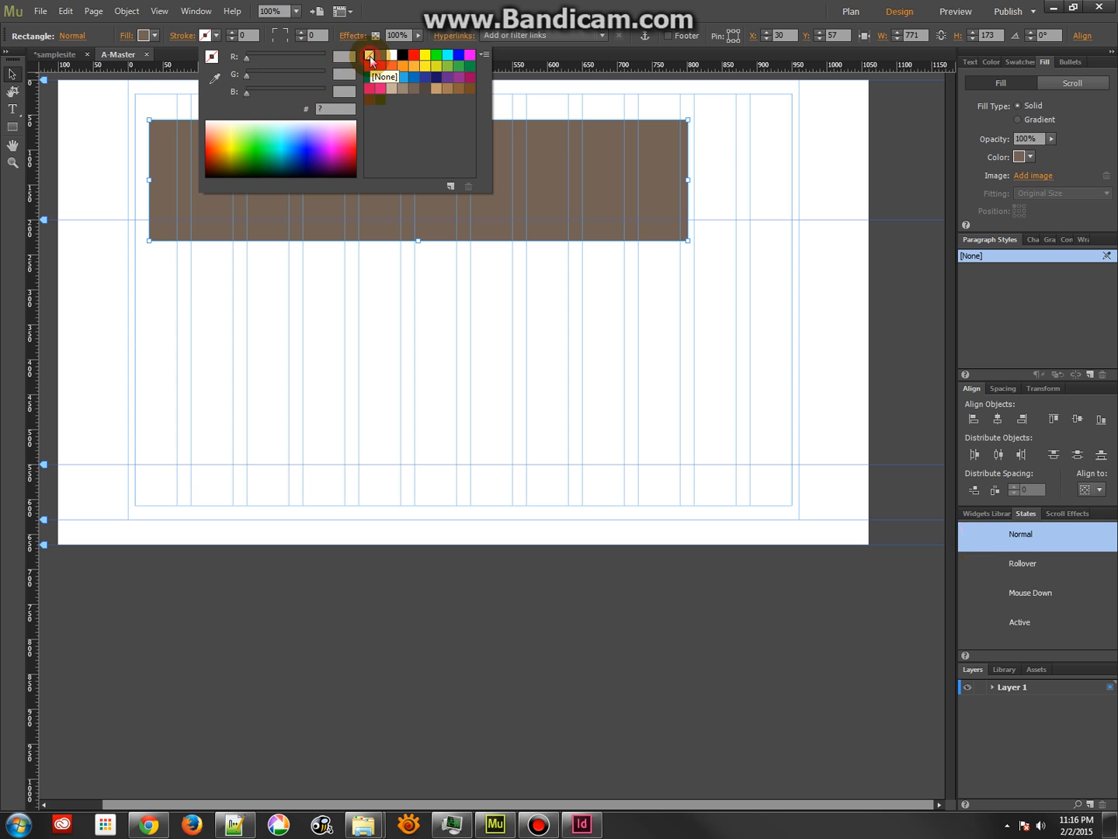
# - Move the header rectangle to X 0, Y 0 and resize it to 960 by 200 px, filling the header area
pyautogui.click(167, 131)
pyautogui.moveTo(166, 130)
pyautogui.mouseDown()
pyautogui.moveTo(150, 94)
pyautogui.moveTo(148, 125)
pyautogui.mouseUp()
pyautogui.moveTo(667, 233); pyautogui.dragTo(799, 255)
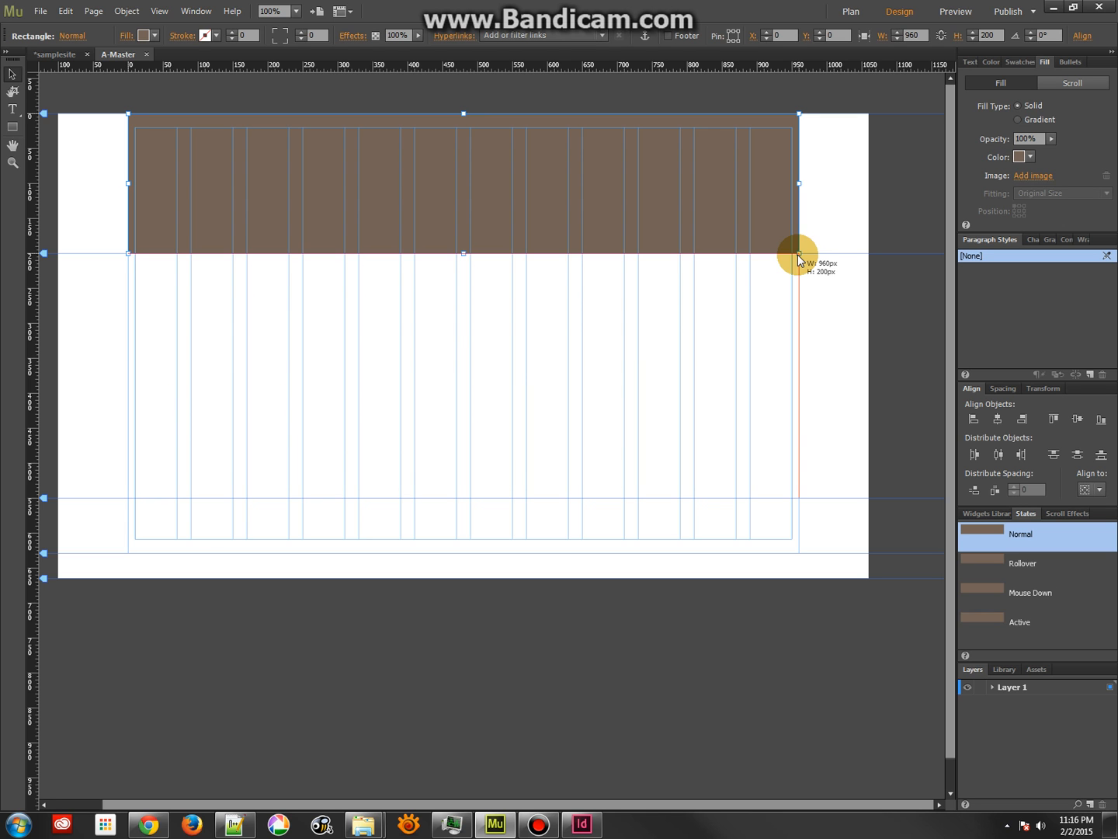
pyautogui.moveTo(798, 255)
pyautogui.mouseDown()
pyautogui.moveTo(785, 247)
pyautogui.moveTo(799, 261)
pyautogui.mouseUp()
pyautogui.moveTo(798, 255); pyautogui.dragTo(796, 254)
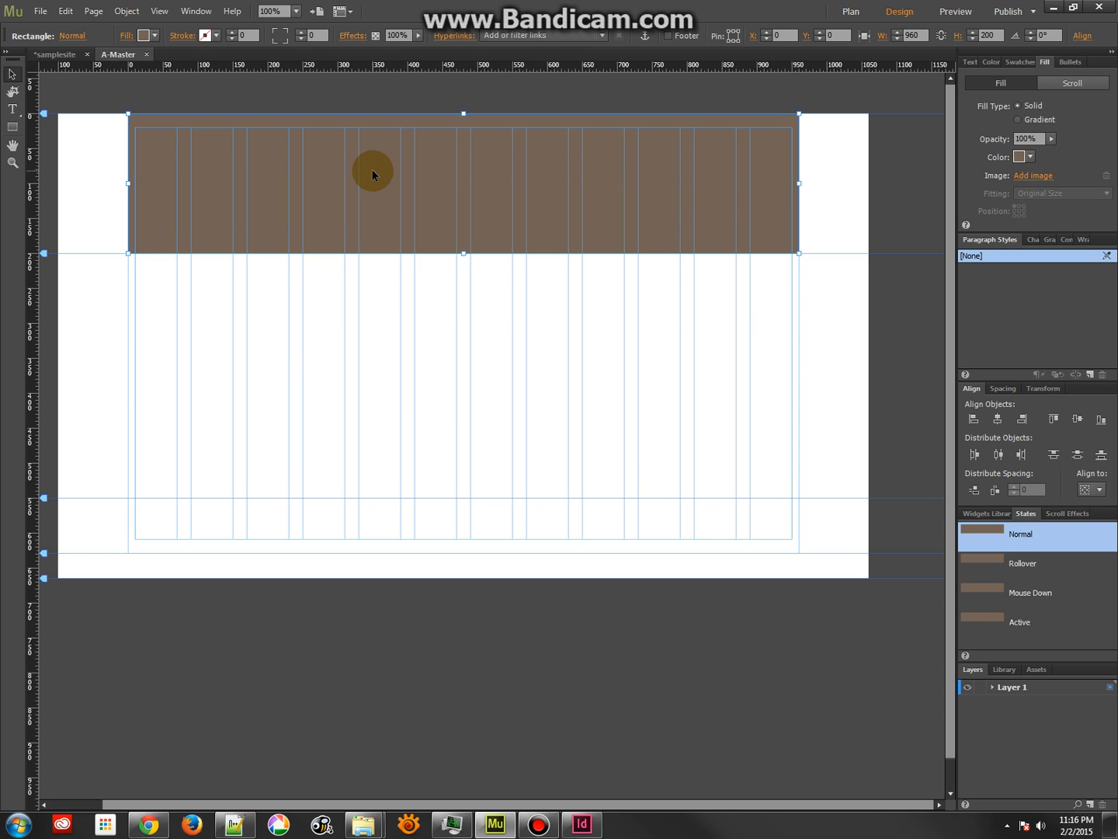
# - Paste a copy of the header rectangle, shrink it to about 88 px high at the page bottom, and raise the bottom-of-browser guide to the bottom-of-page guide
pyautogui.hotkey('ctrl', 'v')
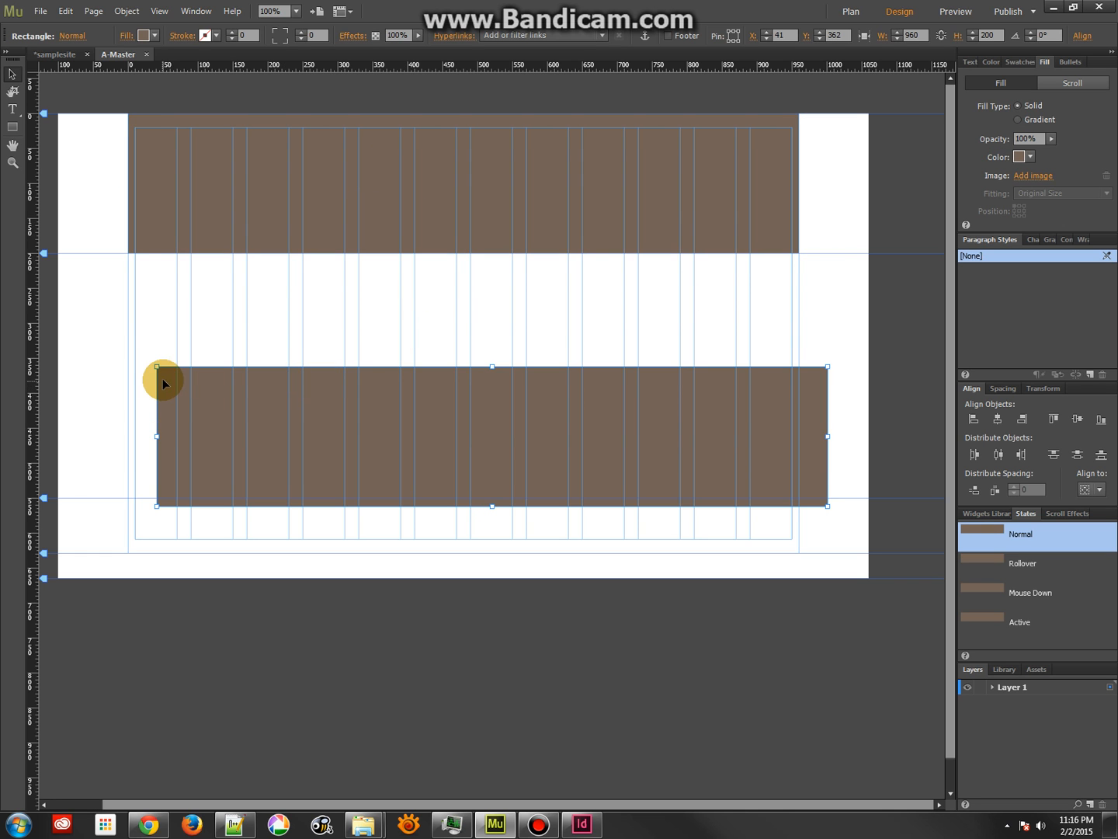
pyautogui.moveTo(157, 368); pyautogui.dragTo(161, 501)
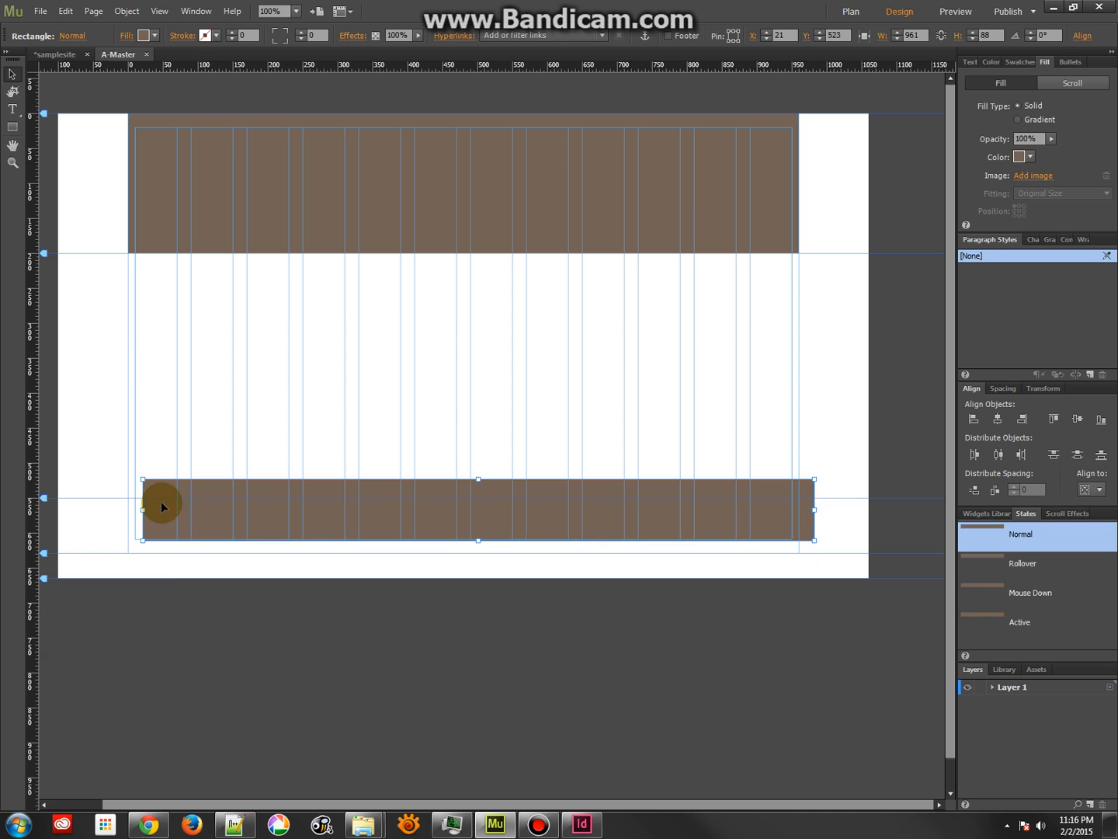
pyautogui.click(154, 584)
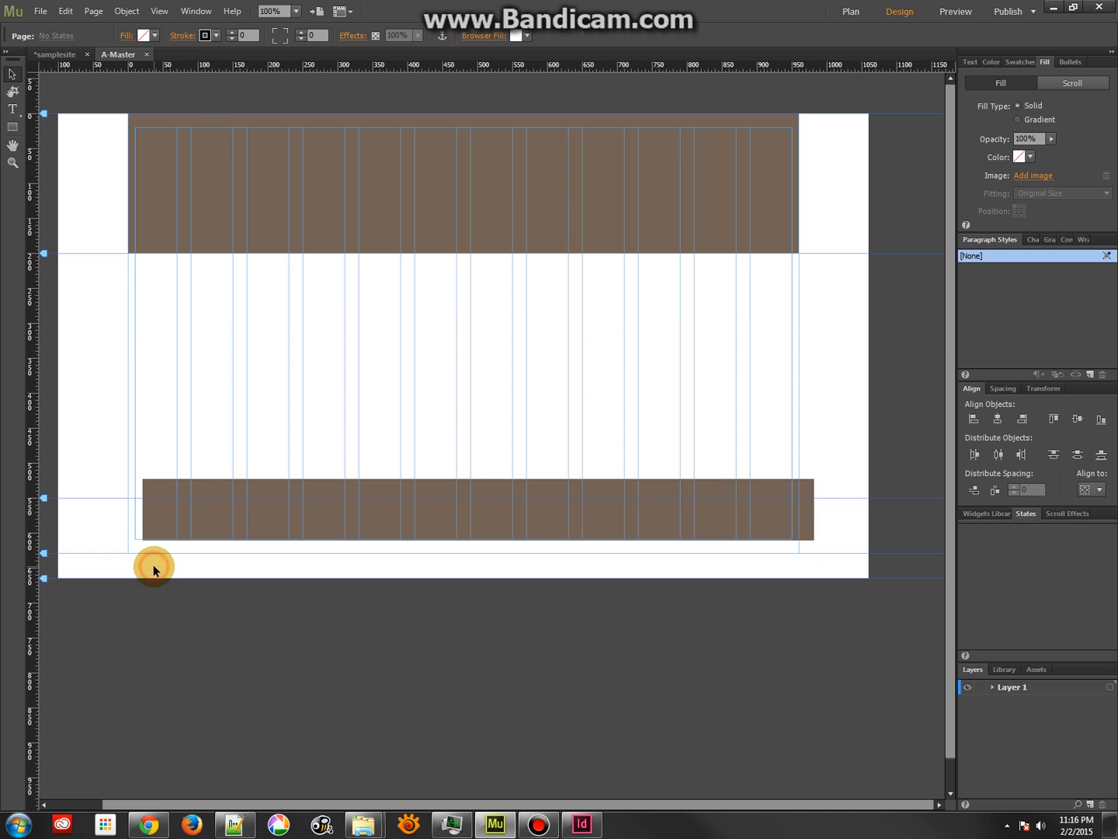
pyautogui.click(161, 523)
pyautogui.moveTo(162, 509); pyautogui.dragTo(147, 561)
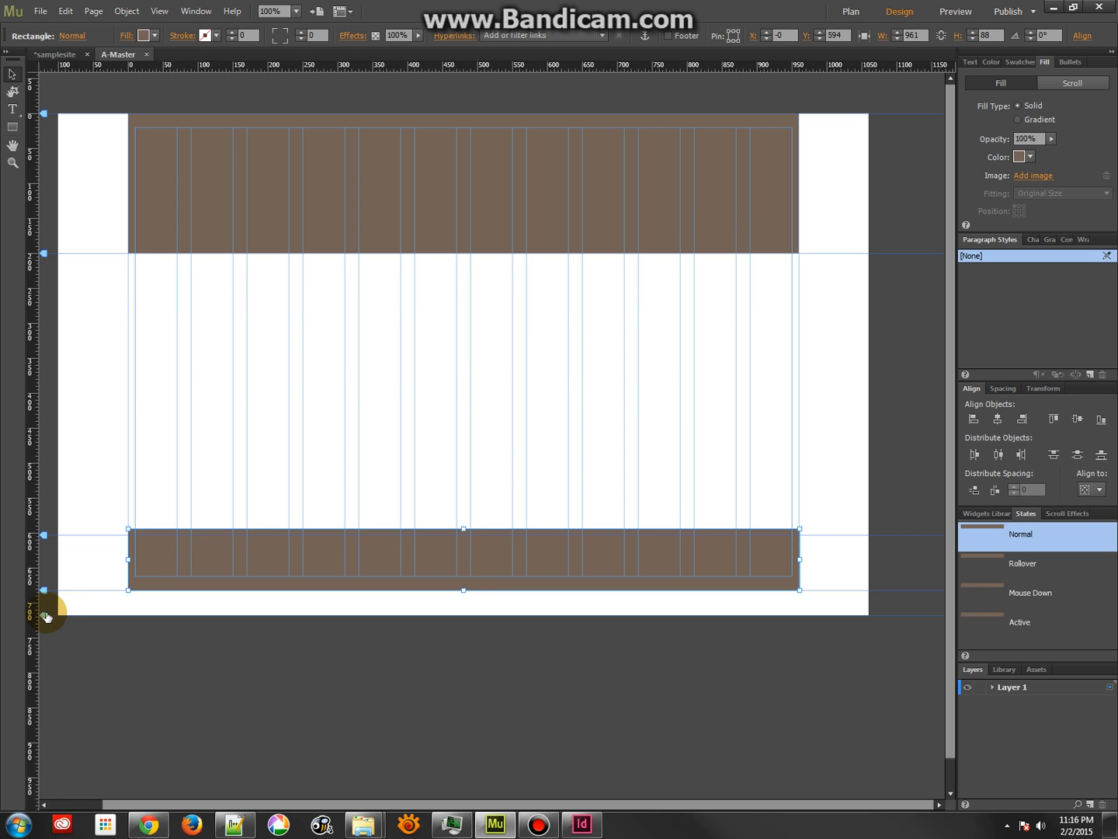
pyautogui.moveTo(46, 616); pyautogui.dragTo(44, 590)
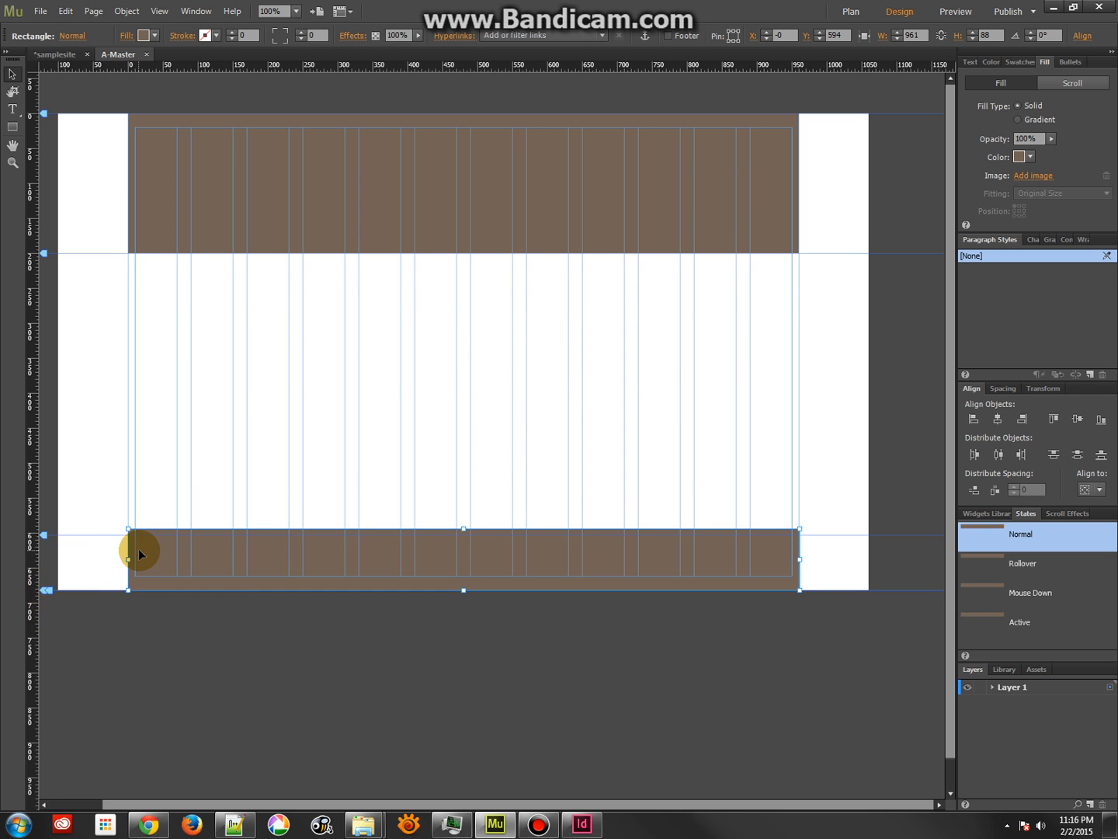
# - Stretch the footer rectangle to 100% browser width and snap its upper edge to the footer guide, making it 79 px high
pyautogui.moveTo(155, 553); pyautogui.dragTo(121, 513)
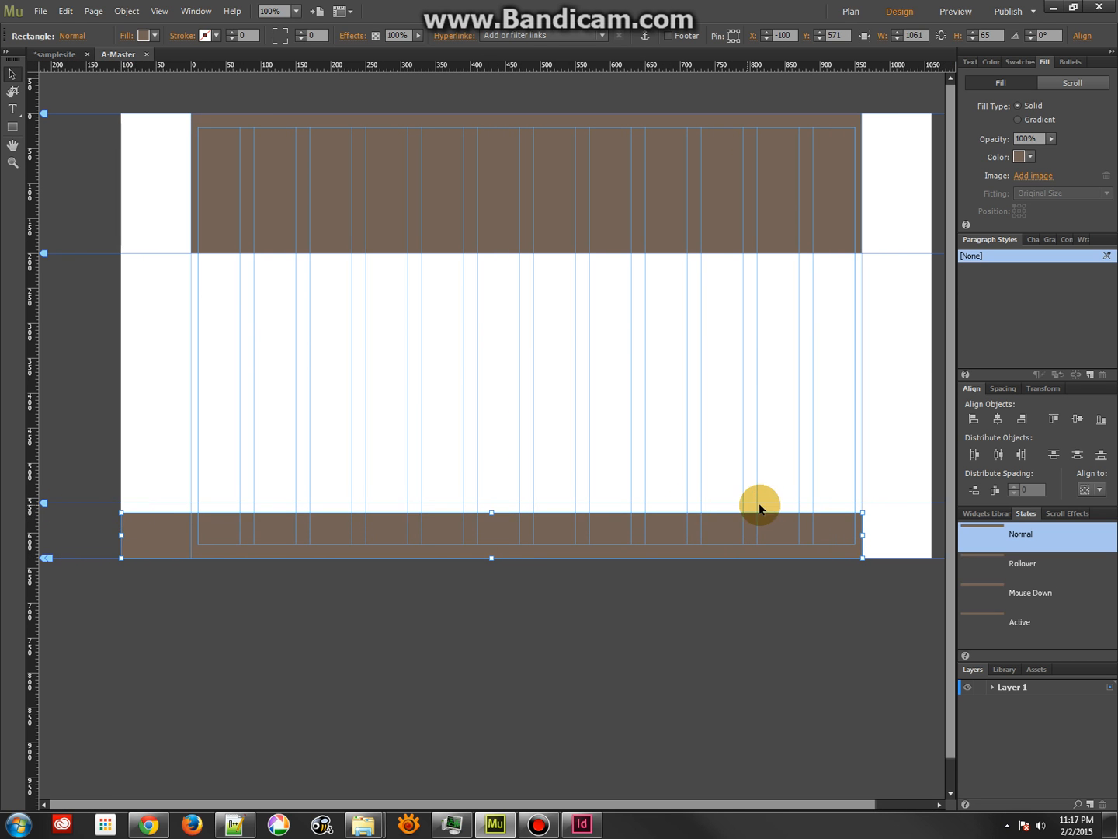
pyautogui.moveTo(862, 514); pyautogui.dragTo(910, 514)
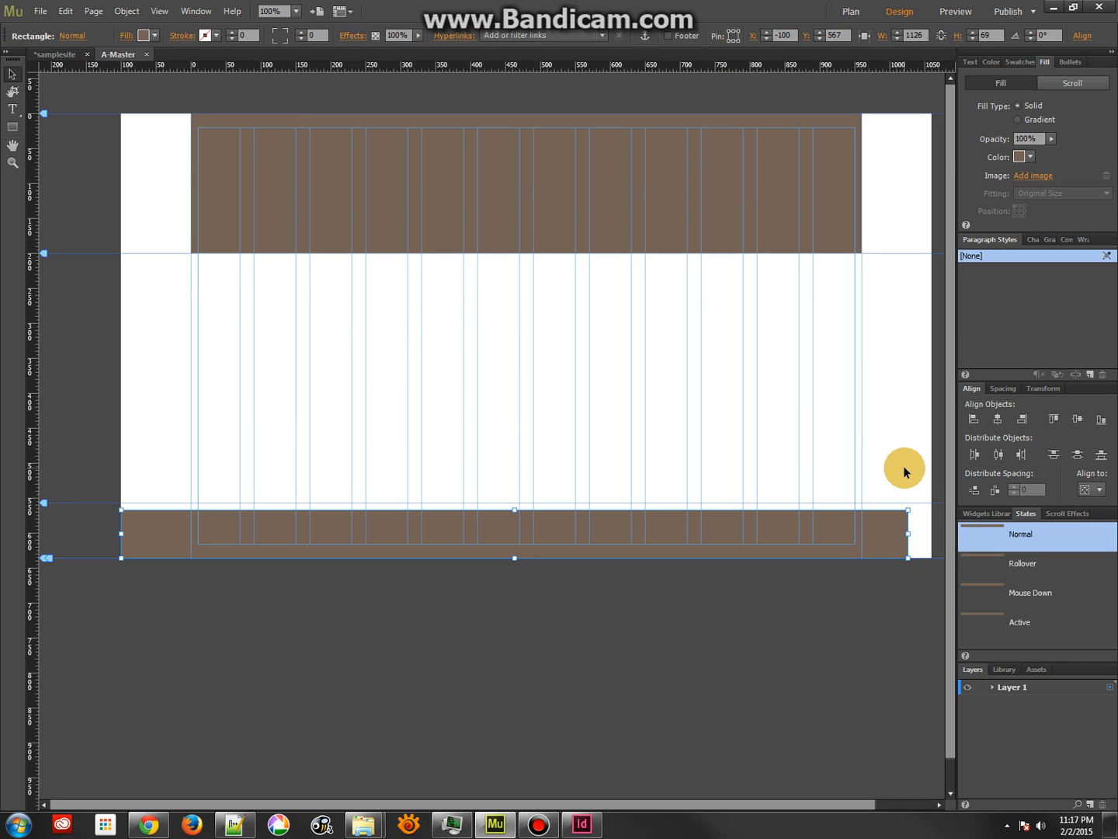
pyautogui.click(864, 36)
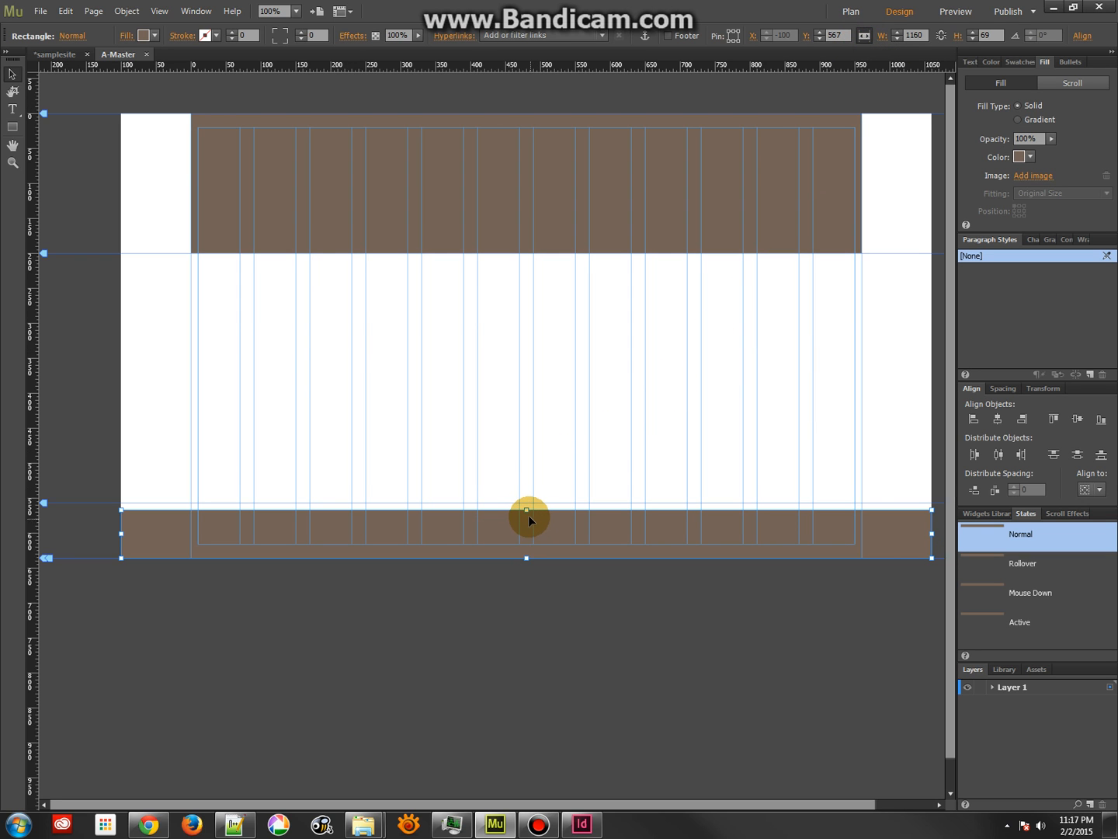
pyautogui.moveTo(527, 511); pyautogui.dragTo(525, 505)
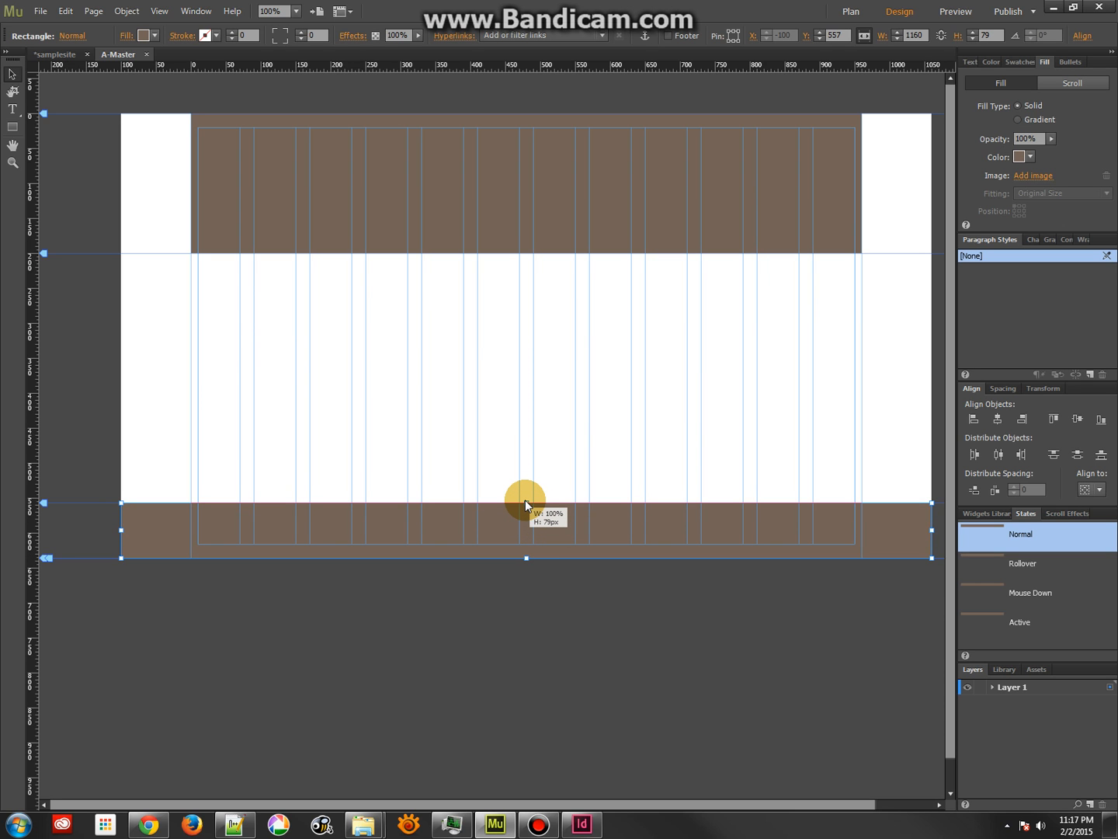
pyautogui.moveTo(525, 500); pyautogui.dragTo(525, 500)
# - Fill the footer rectangle with dark brown #534741
pyautogui.click(156, 36)
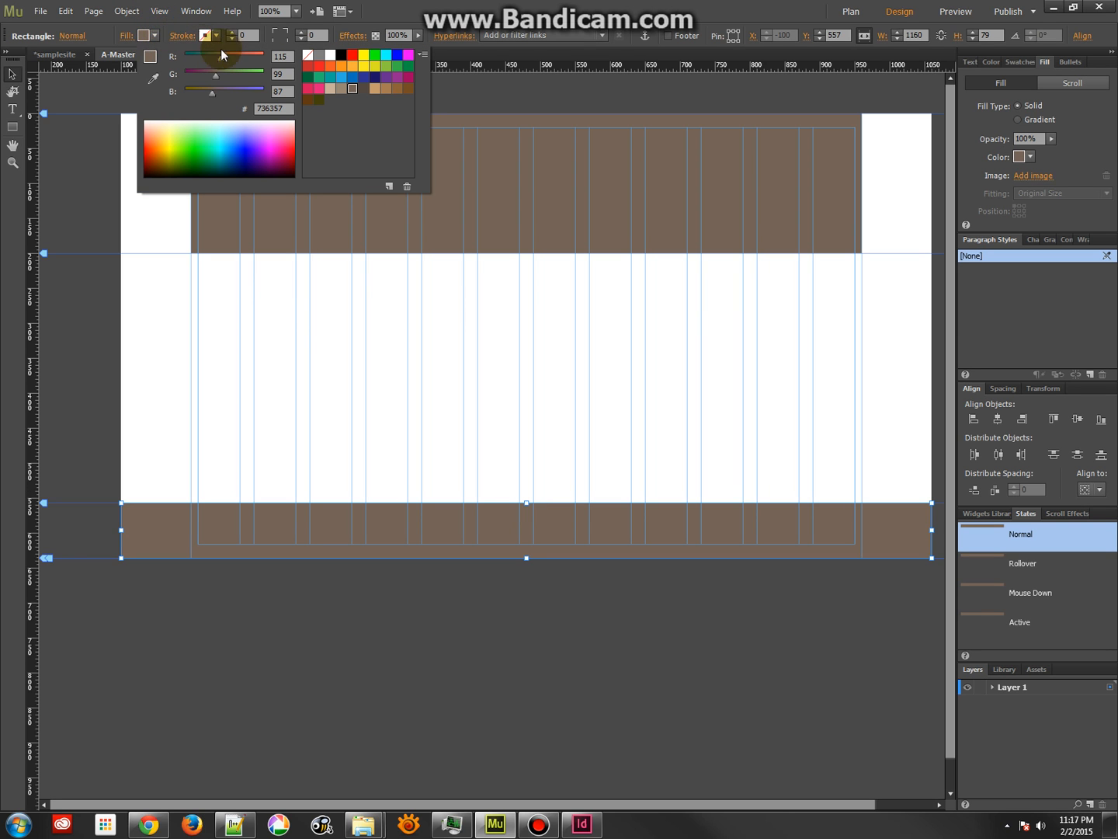
pyautogui.click(362, 87)
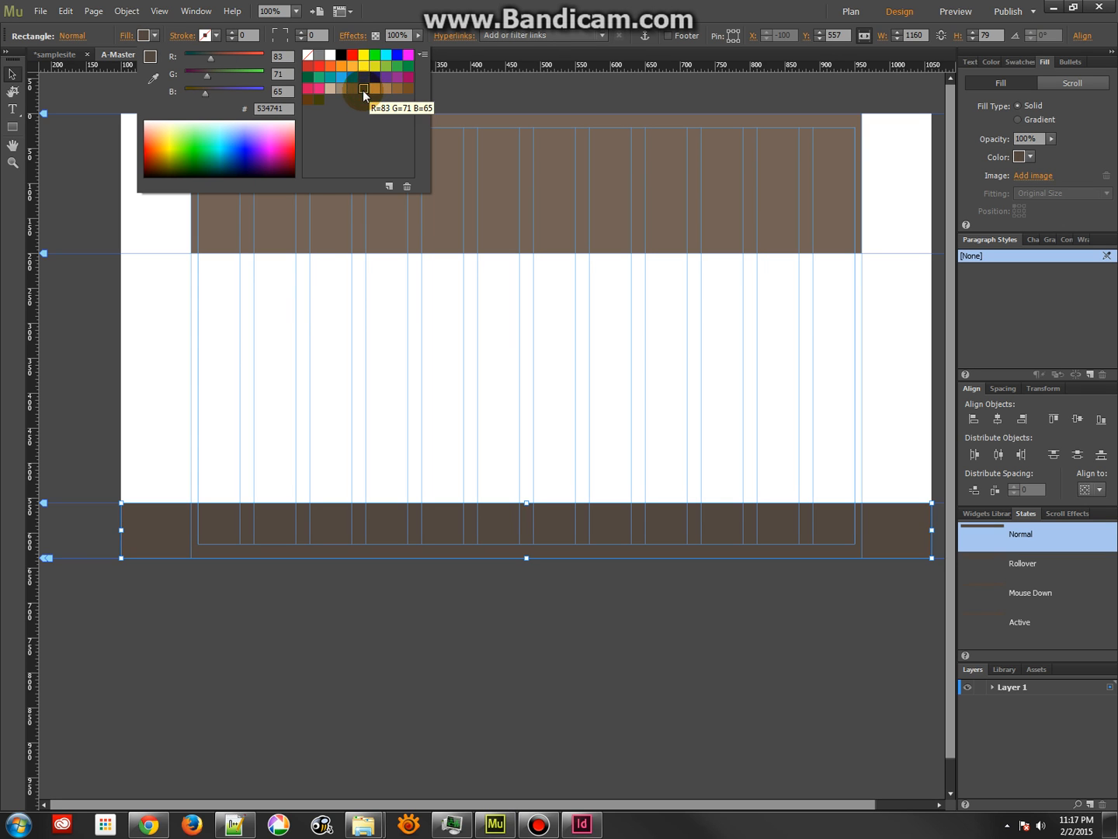
pyautogui.click(304, 307)
# - Duplicate the header rectangle as a 320 by 63 px box at X 10, Y 20 inside the header and fill it white
pyautogui.click(267, 206)
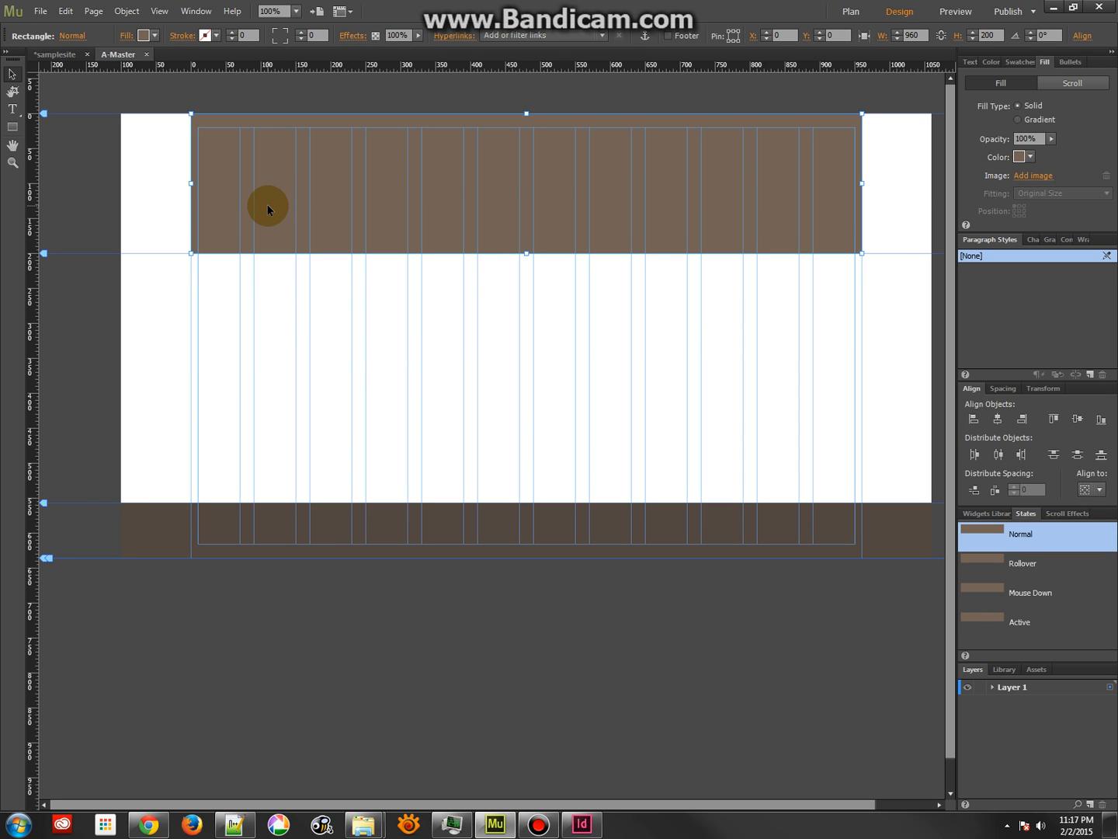
pyautogui.hotkey('ctrl', 'v')
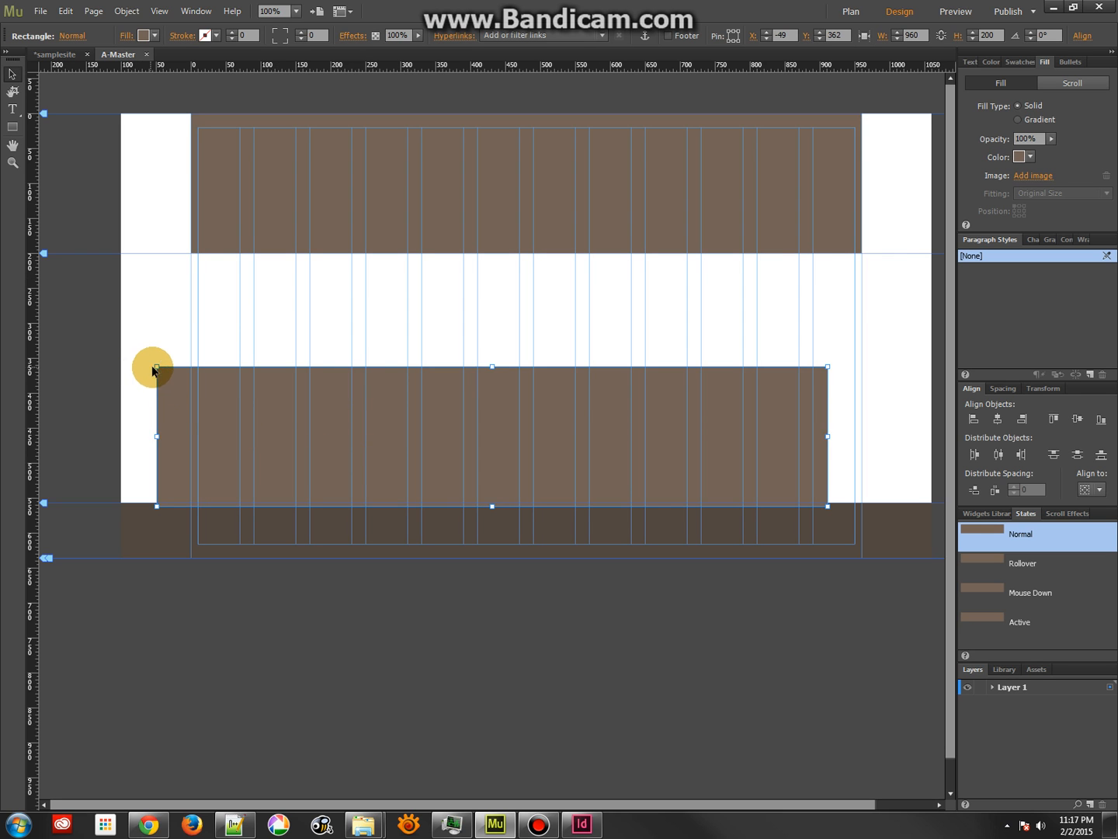
pyautogui.moveTo(155, 367); pyautogui.dragTo(256, 146)
pyautogui.click(156, 36)
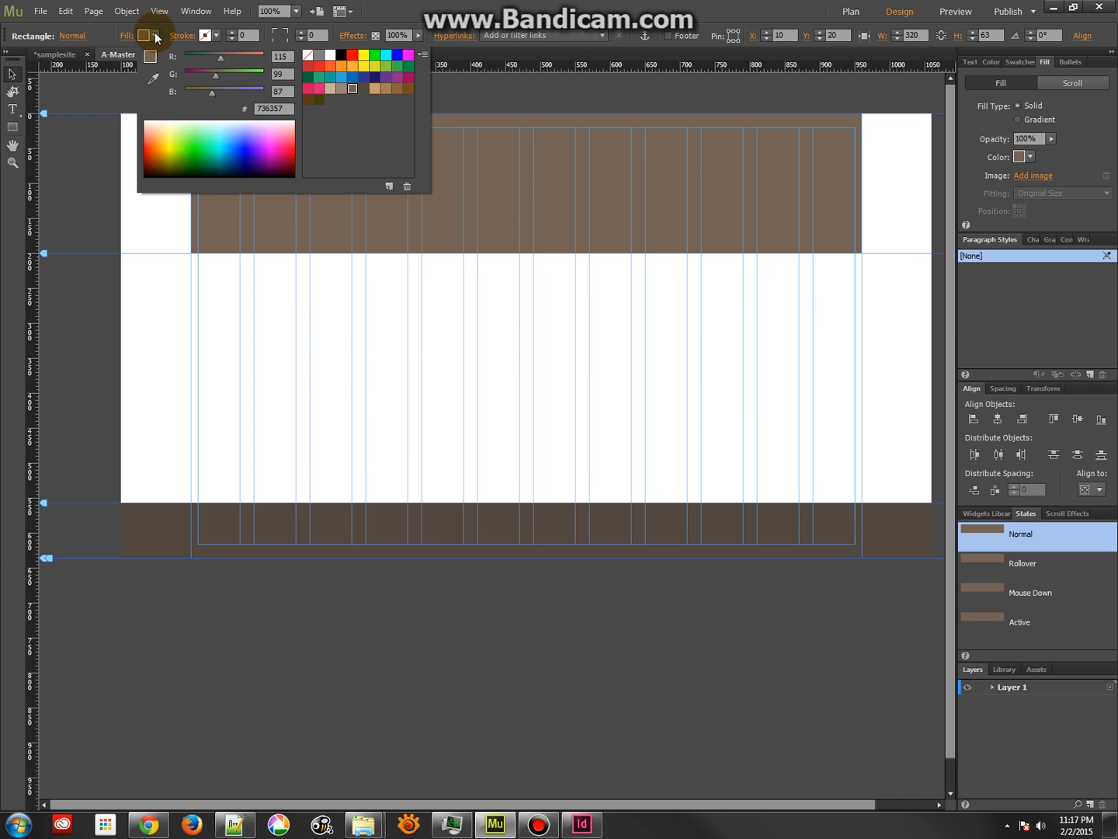
pyautogui.click(332, 58)
pyautogui.click(351, 311)
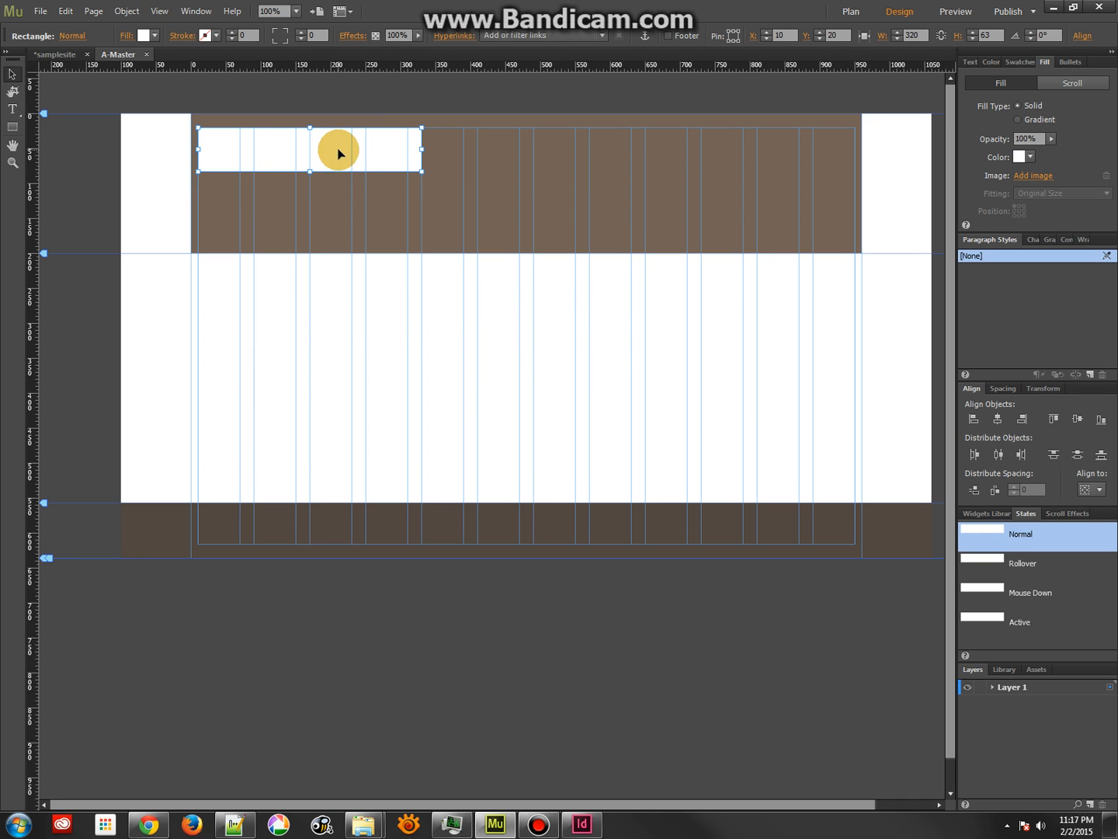
# - Align the white box with the header's left edge and enlarge it downward and out to about 250 px wide
pyautogui.moveTo(421, 151); pyautogui.dragTo(366, 150)
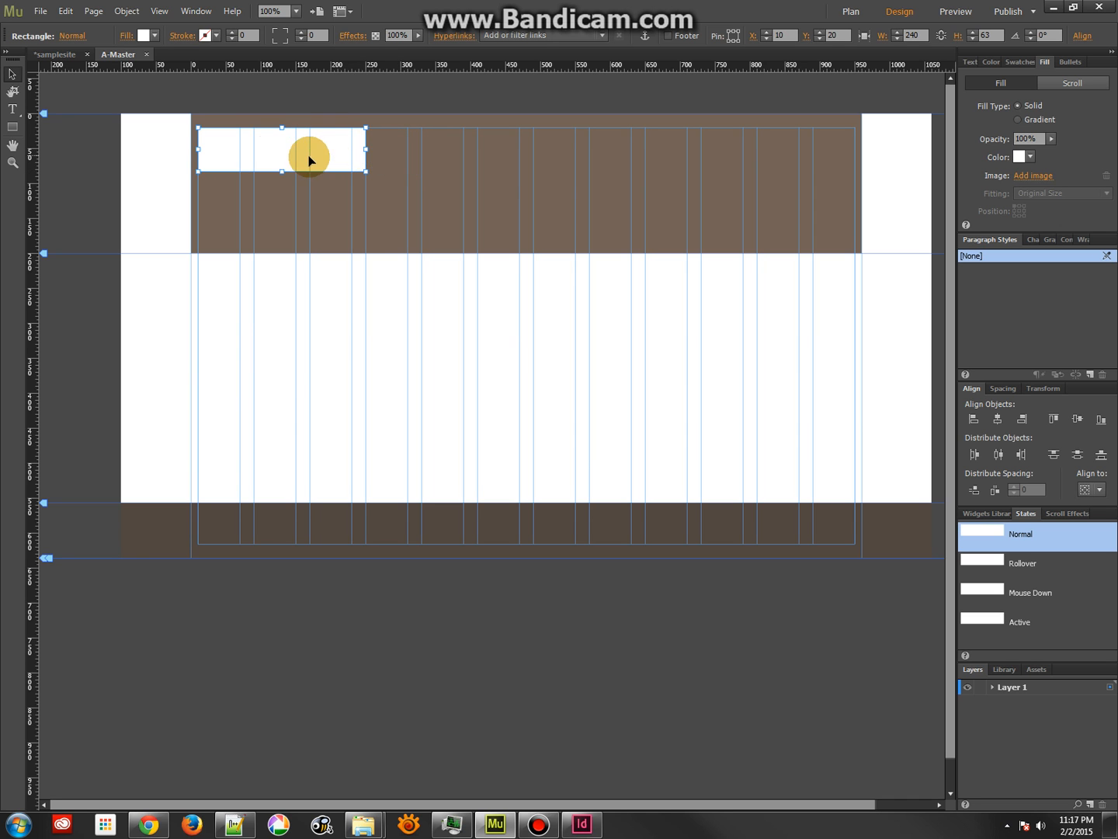
pyautogui.moveTo(227, 155)
pyautogui.mouseDown()
pyautogui.moveTo(220, 144)
pyautogui.moveTo(215, 161)
pyautogui.moveTo(208, 154)
pyautogui.mouseUp()
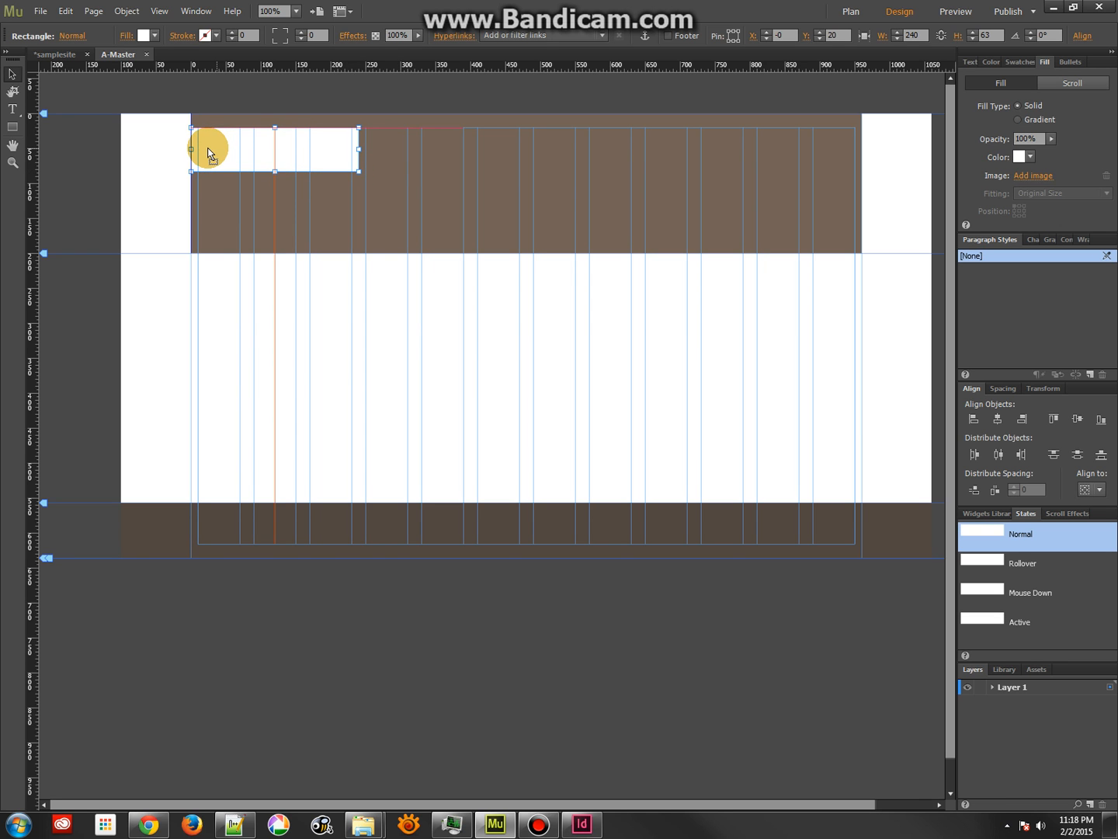
pyautogui.moveTo(359, 172); pyautogui.dragTo(366, 193)
pyautogui.click(146, 218)
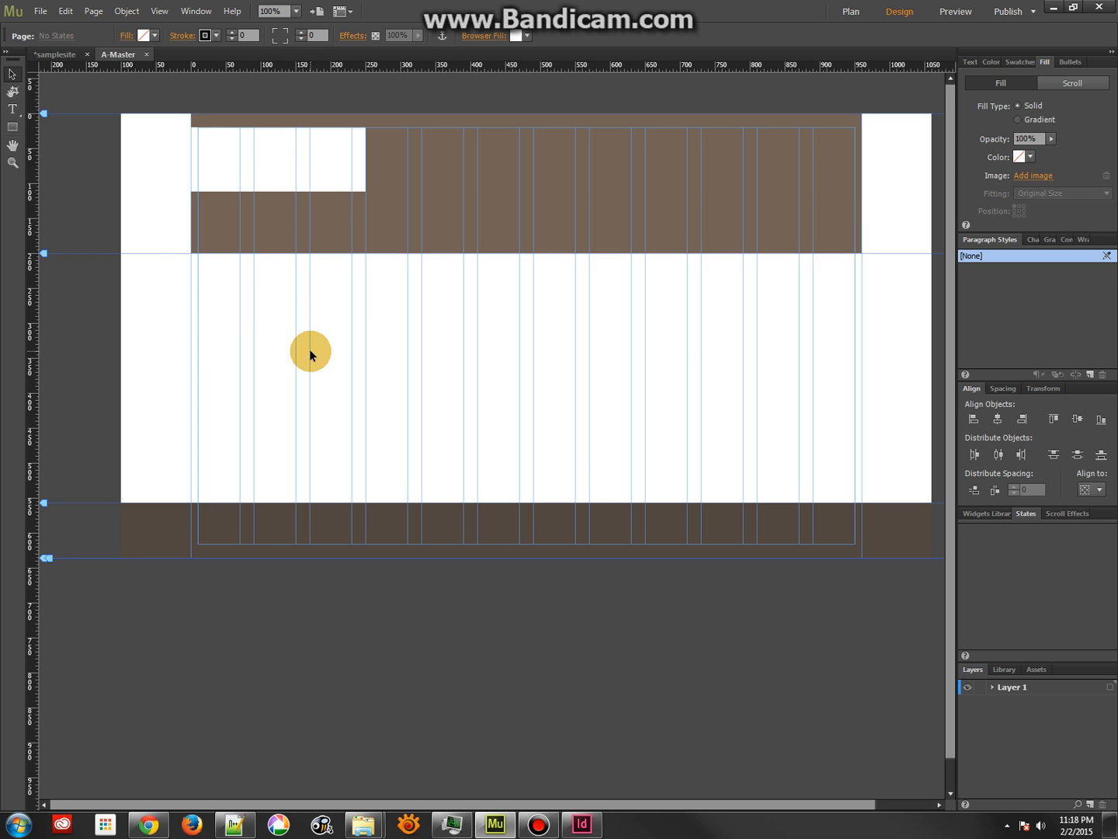
# - Close the A-Master page to return to the site plan and save the site
pyautogui.click(146, 54)
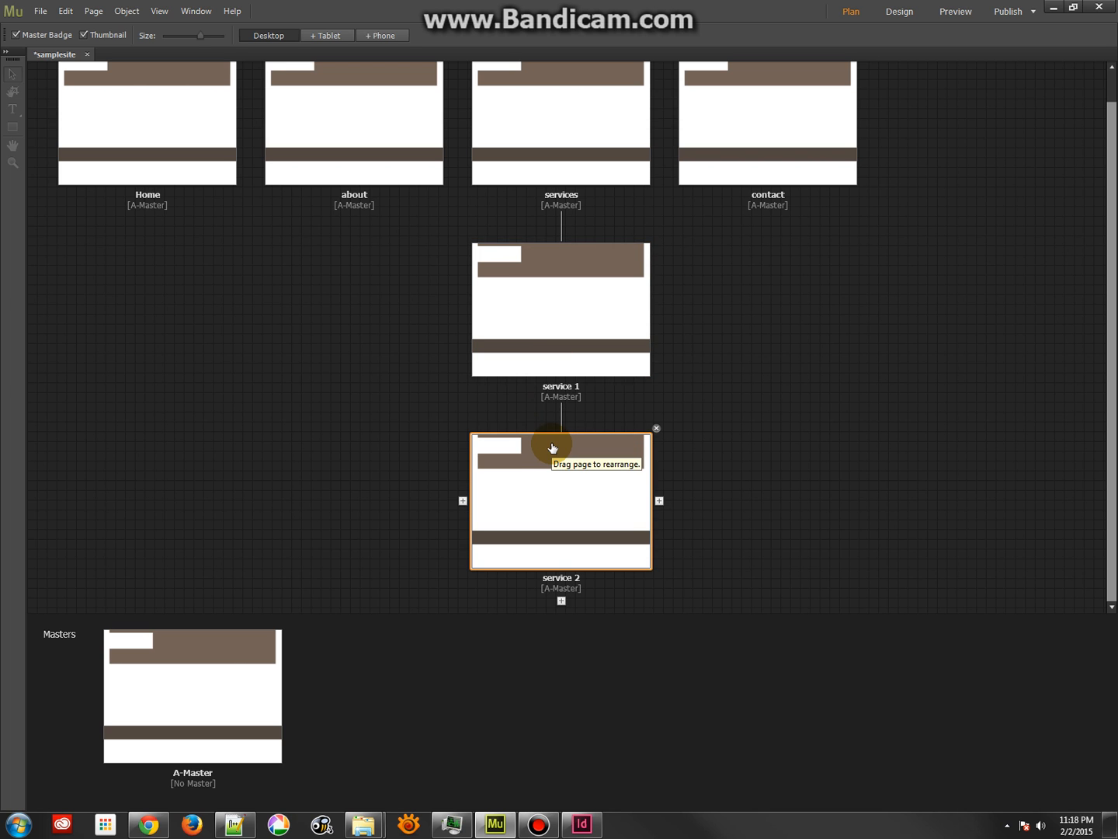
pyautogui.click(38, 11)
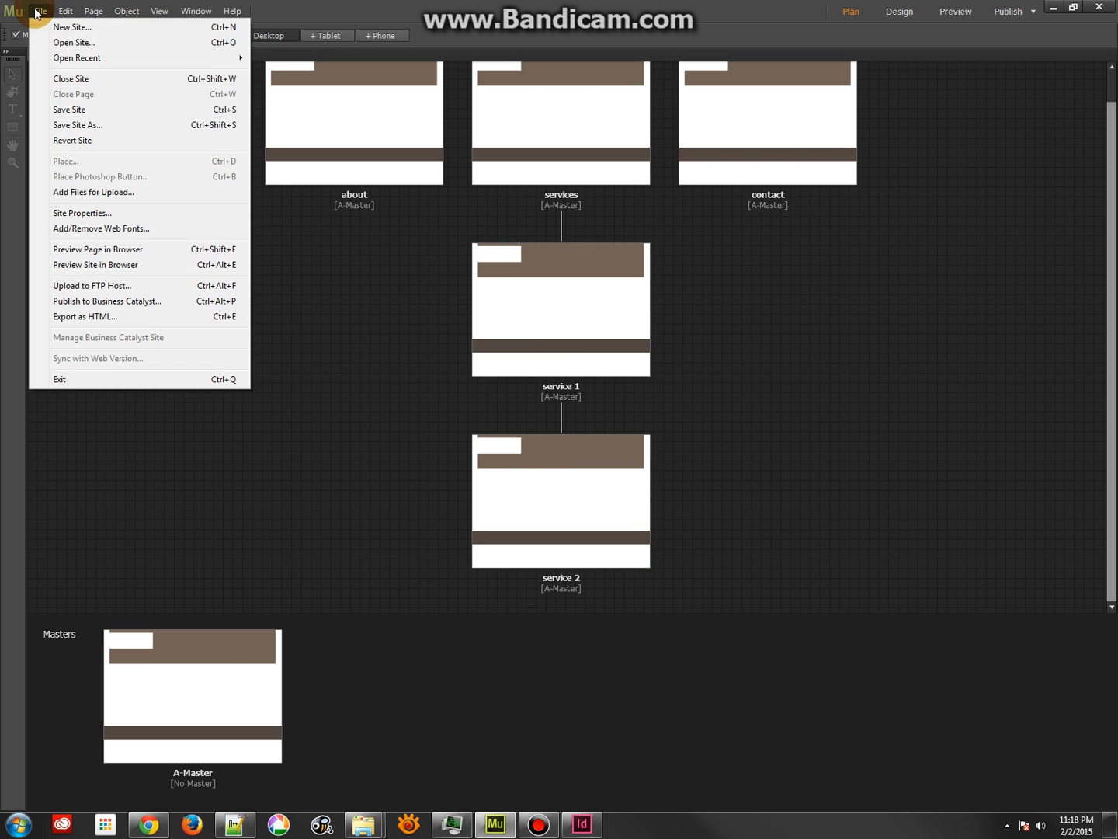
pyautogui.click(75, 111)
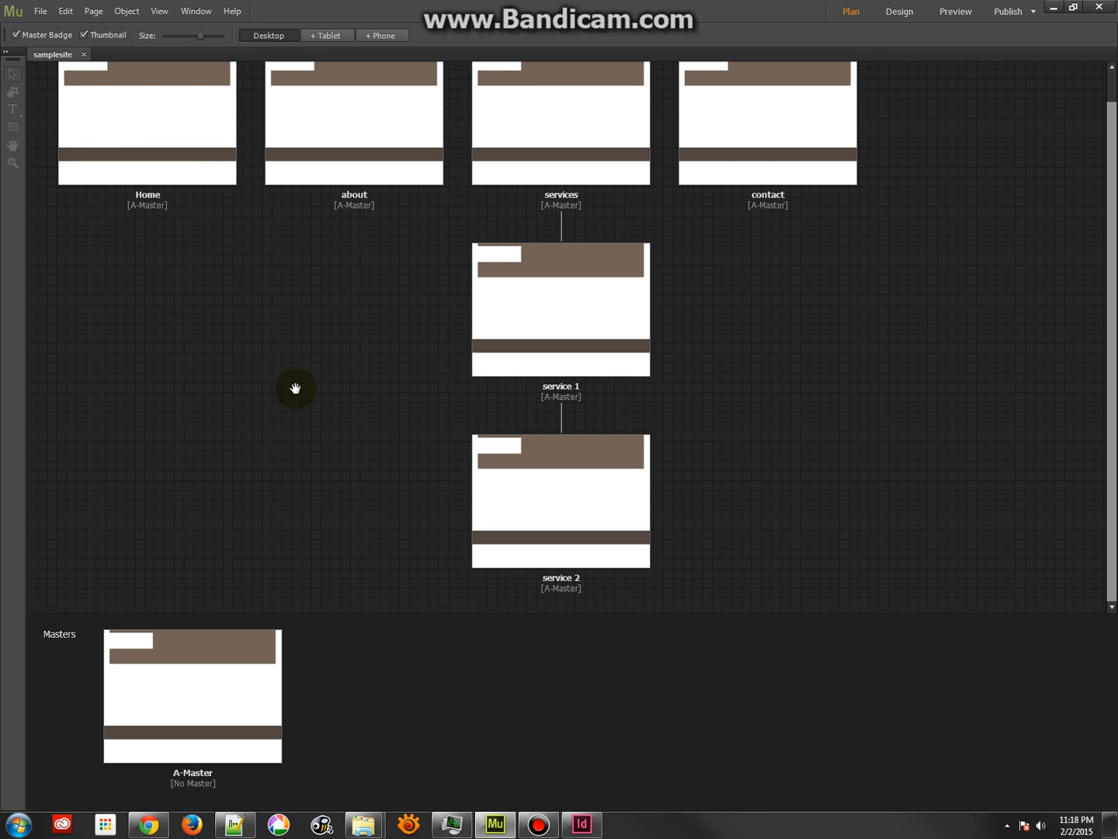
# - Reopen the A-Master page and find the Horizontal menu in an enlarged widgets library
pyautogui.doubleClick(201, 658)
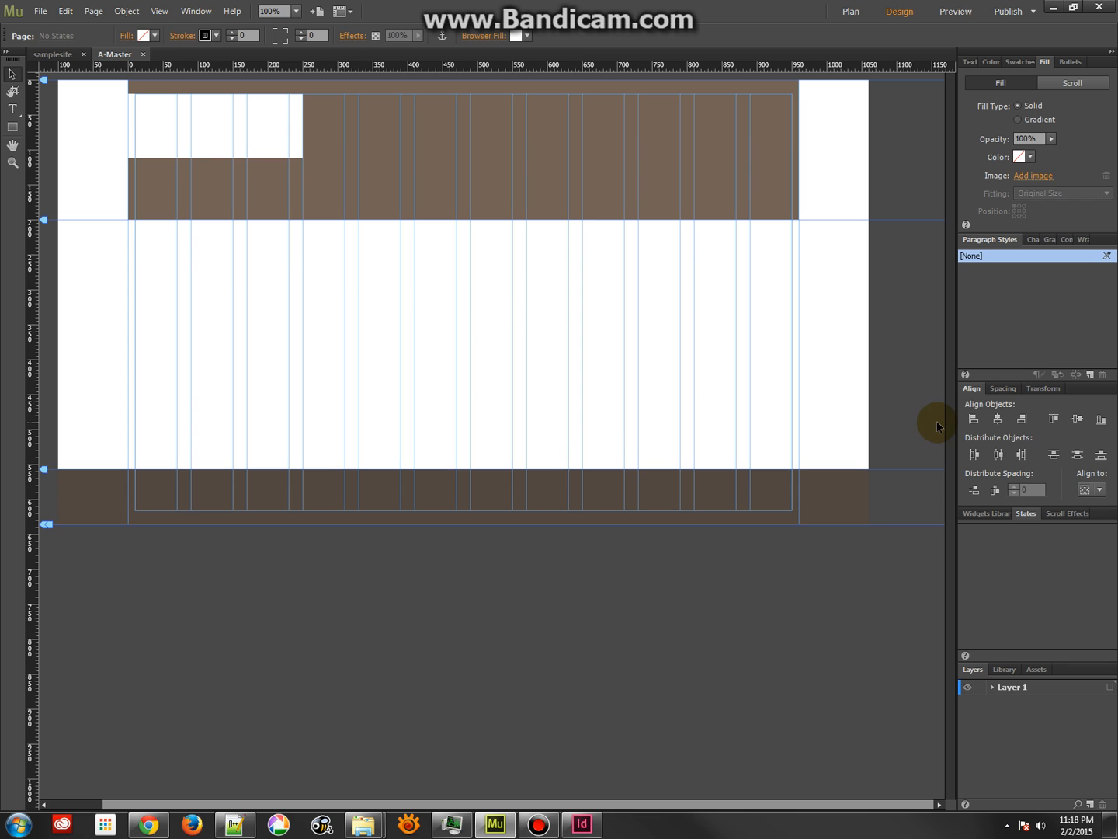
pyautogui.click(991, 516)
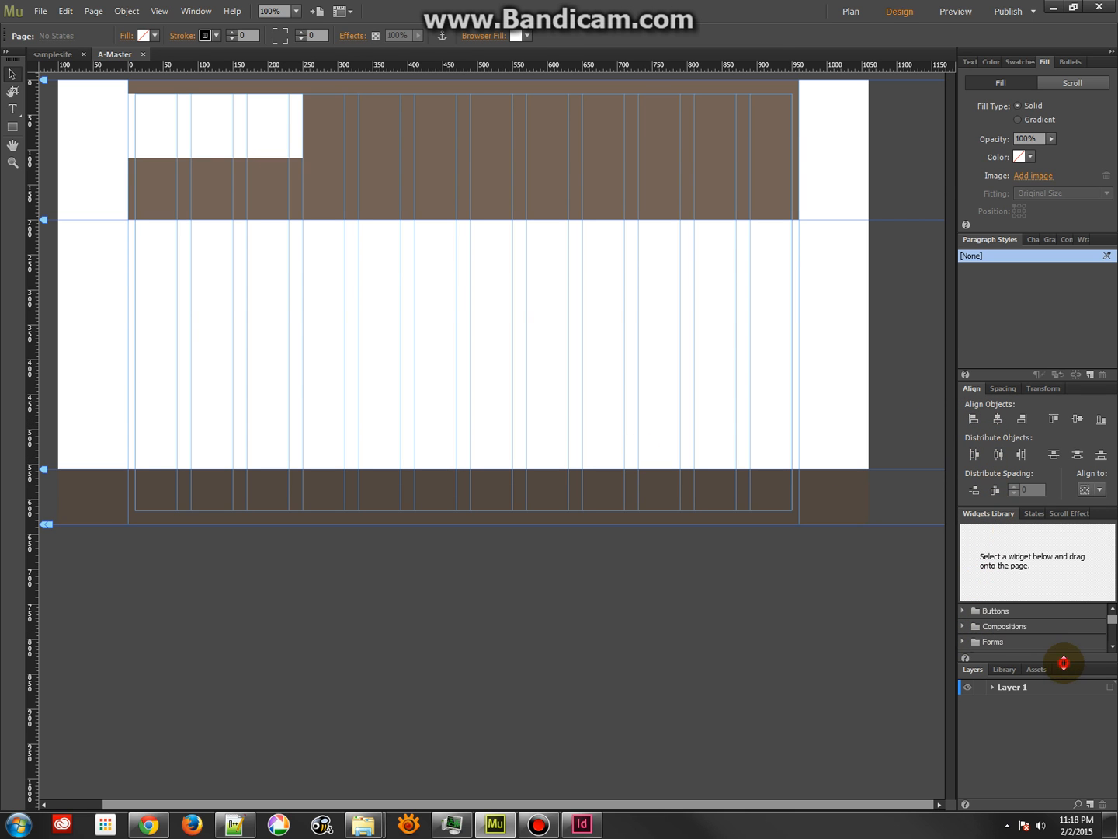
pyautogui.moveTo(1064, 662); pyautogui.dragTo(1072, 761)
pyautogui.click(1008, 674)
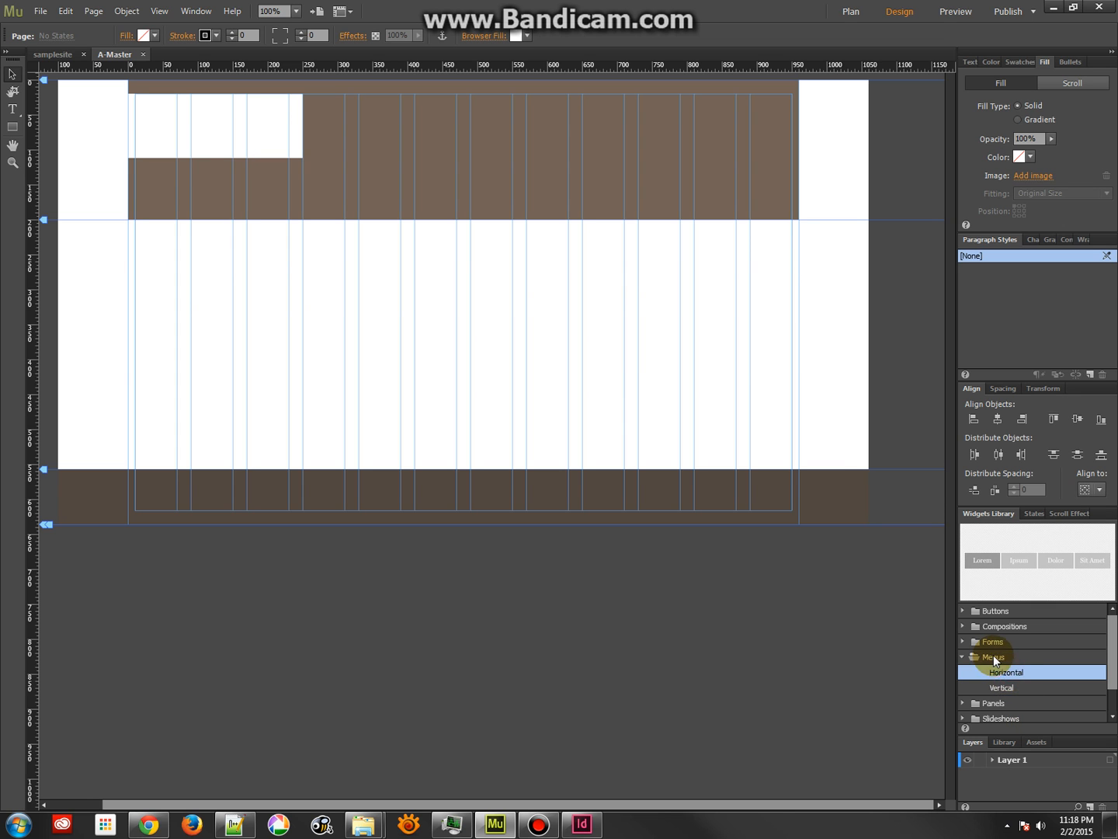
# - Add a Horizontal menu widget along the header's lower-left edge and widen it so each item is about 141 px wide
pyautogui.moveTo(1009, 672); pyautogui.dragTo(305, 205)
pyautogui.moveTo(417, 206); pyautogui.dragTo(243, 211)
pyautogui.click(435, 208)
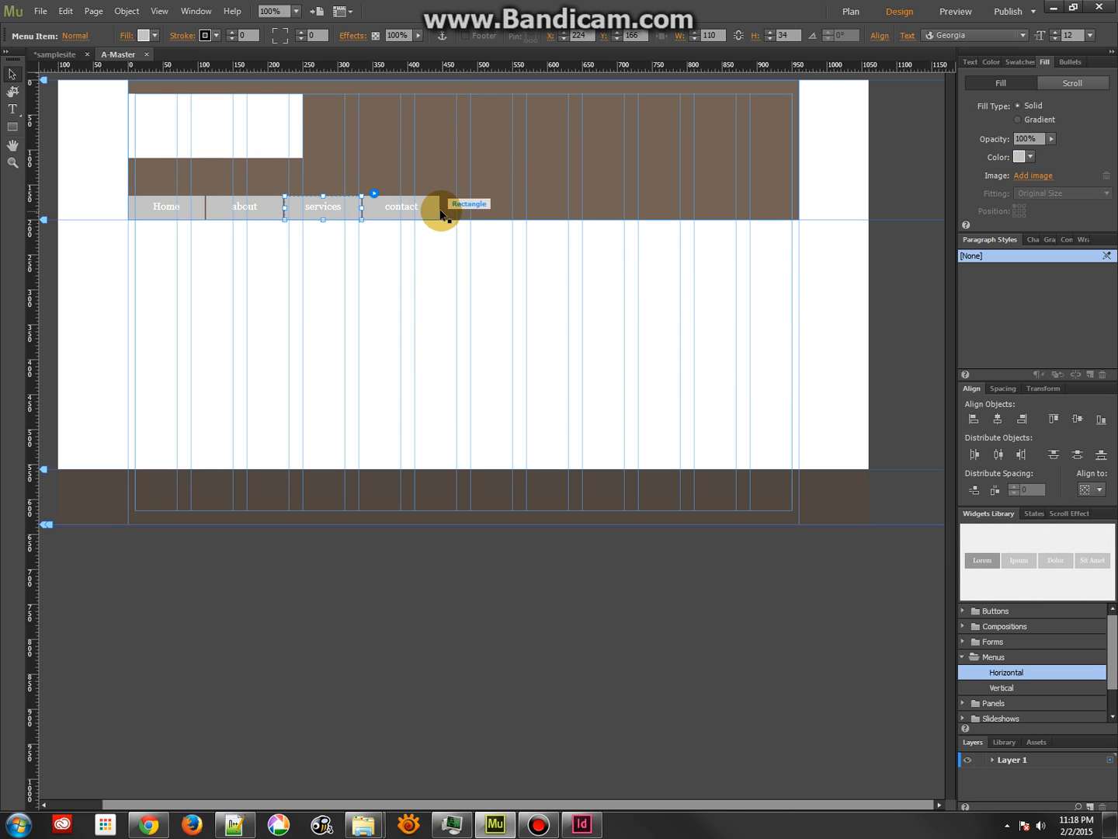
pyautogui.moveTo(442, 208); pyautogui.dragTo(528, 206)
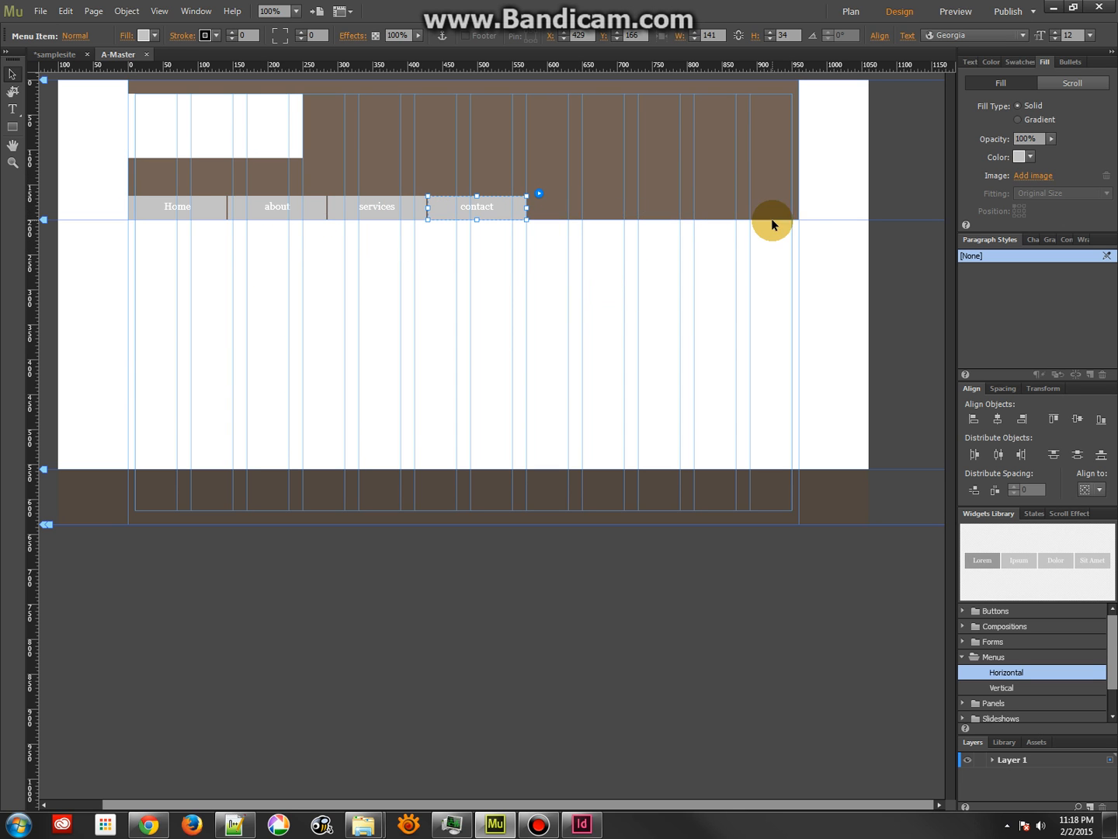
# - Review the Home, about, services and contact menu items and examine the menu widget's options
pyautogui.click(160, 207)
pyautogui.click(256, 208)
pyautogui.click(379, 206)
pyautogui.click(481, 206)
pyautogui.click(540, 195)
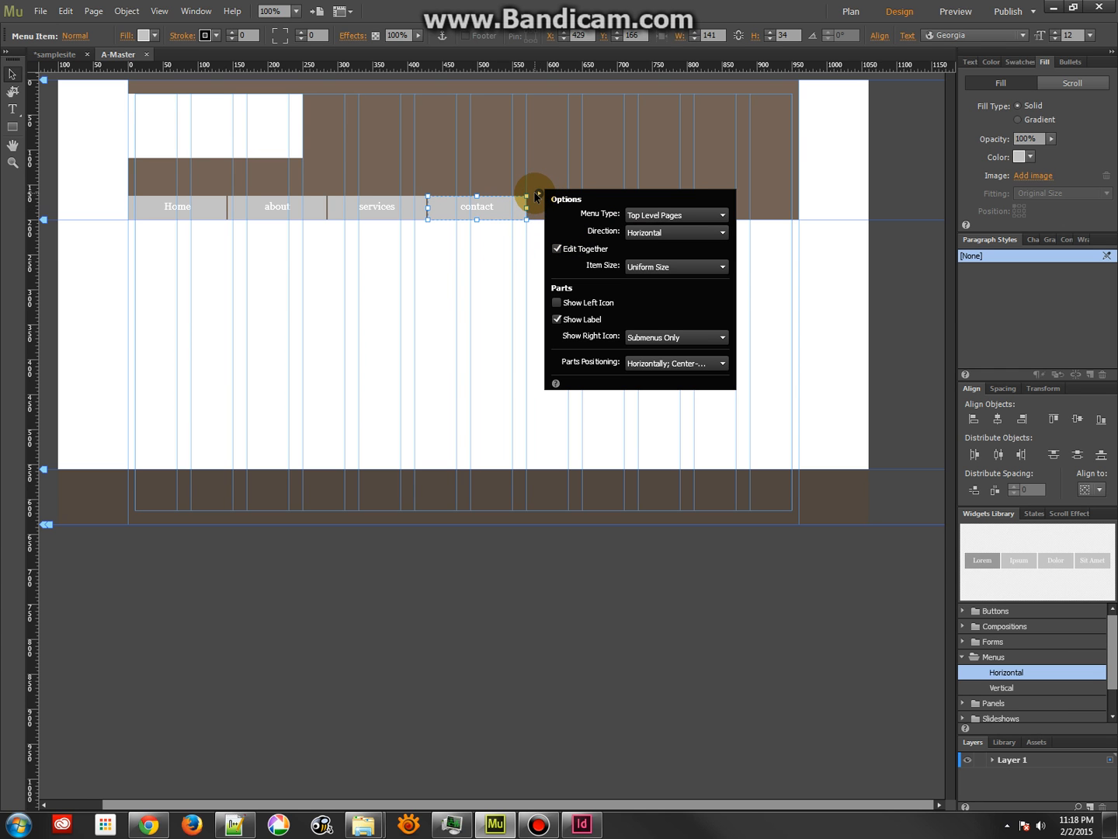
# - Close the A-Master page and check how the menu appears on each page thumbnail in the site plan
pyautogui.click(148, 54)
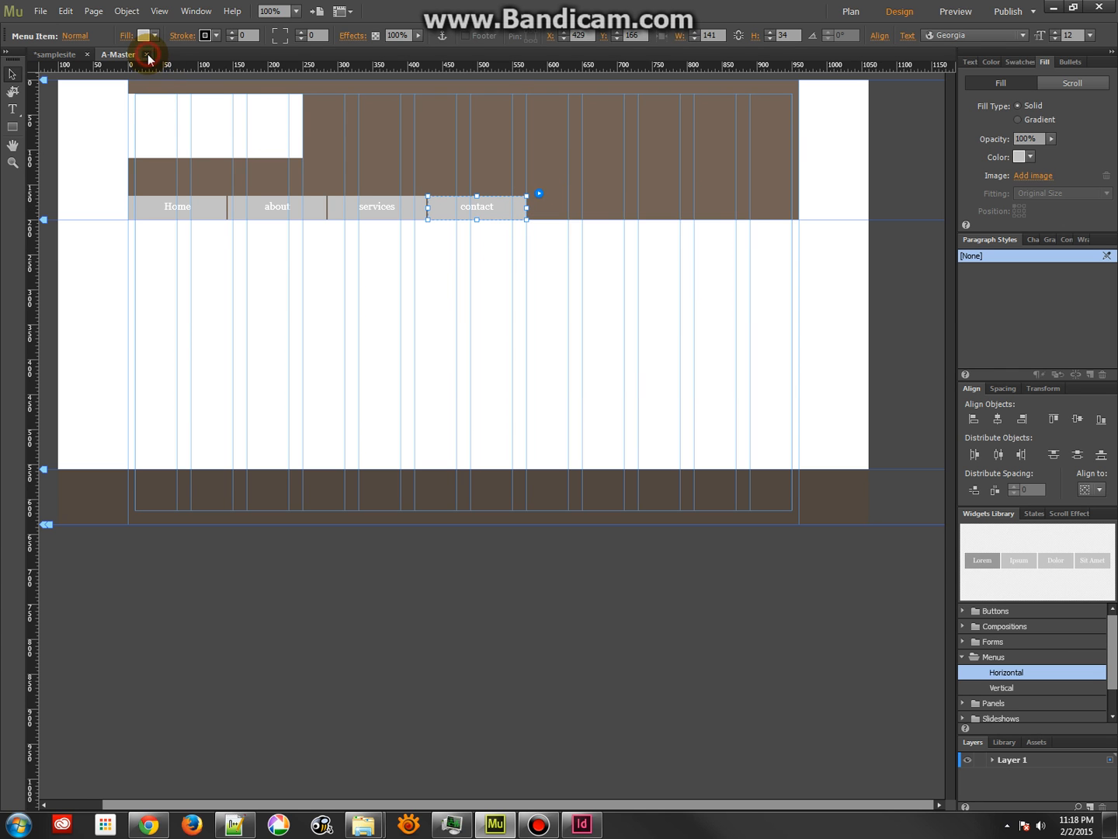
pyautogui.click(148, 53)
pyautogui.click(211, 100)
pyautogui.click(379, 104)
pyautogui.click(710, 94)
pyautogui.click(582, 288)
pyautogui.click(790, 115)
pyautogui.click(577, 78)
pyautogui.click(364, 97)
pyautogui.click(201, 99)
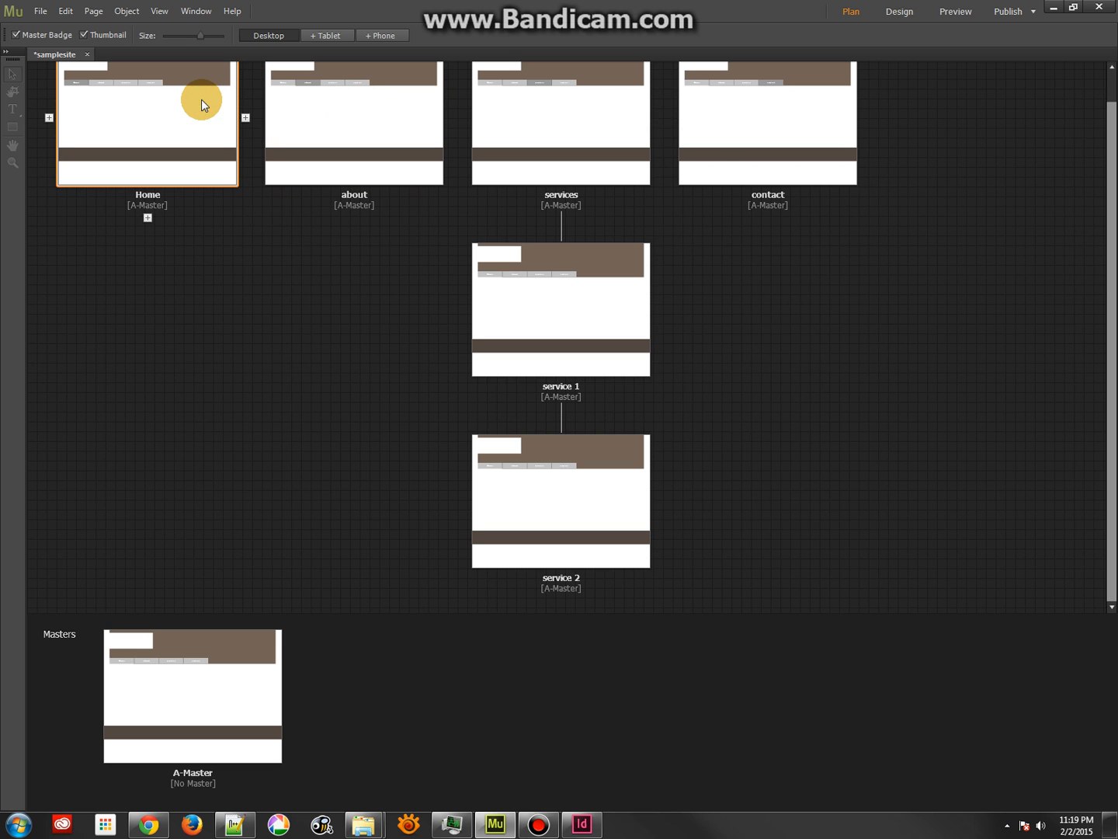